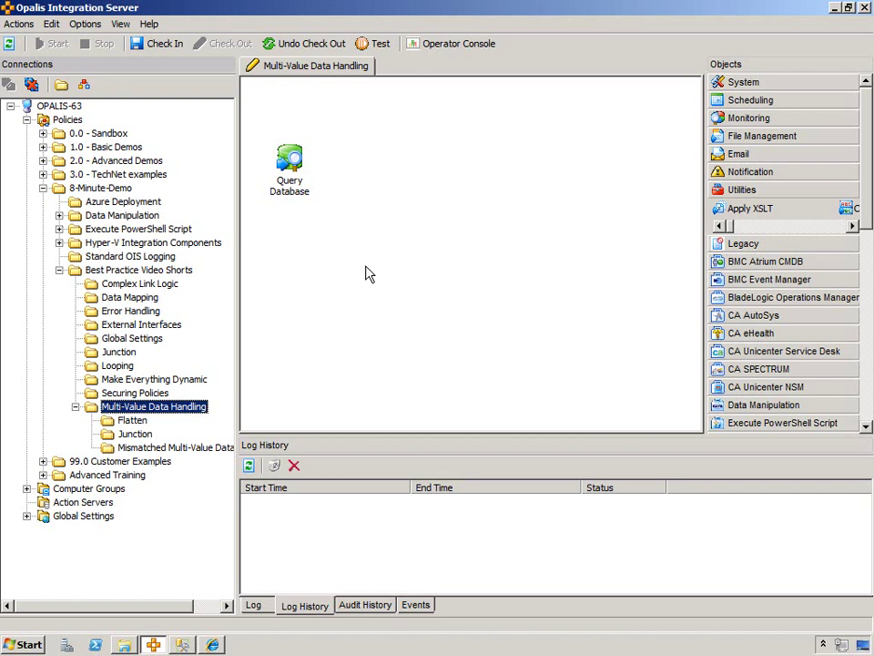
Step: Review the SQL query defined in the Query Database object's details, then close its properties
double_click(290, 171)
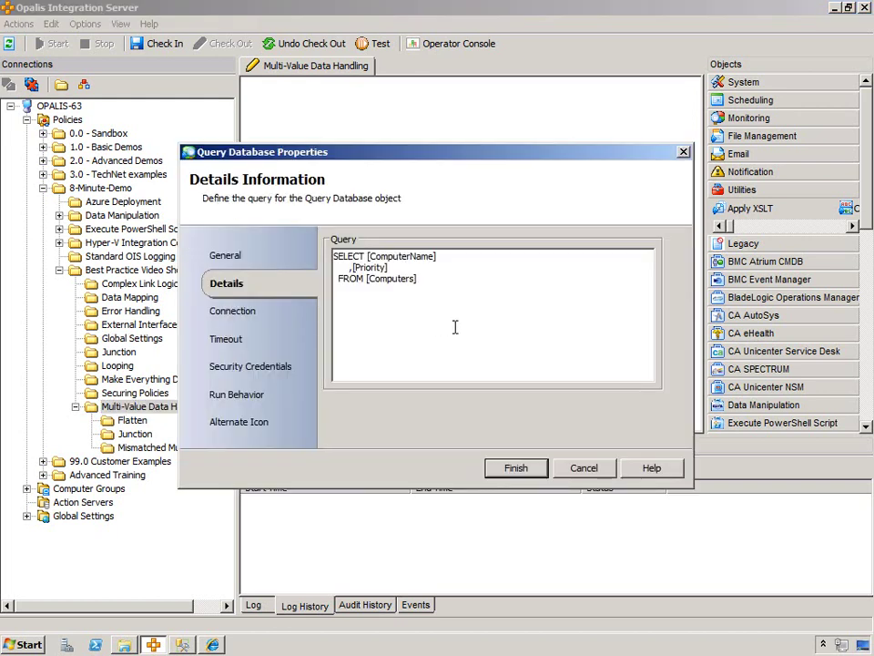
click(353, 267)
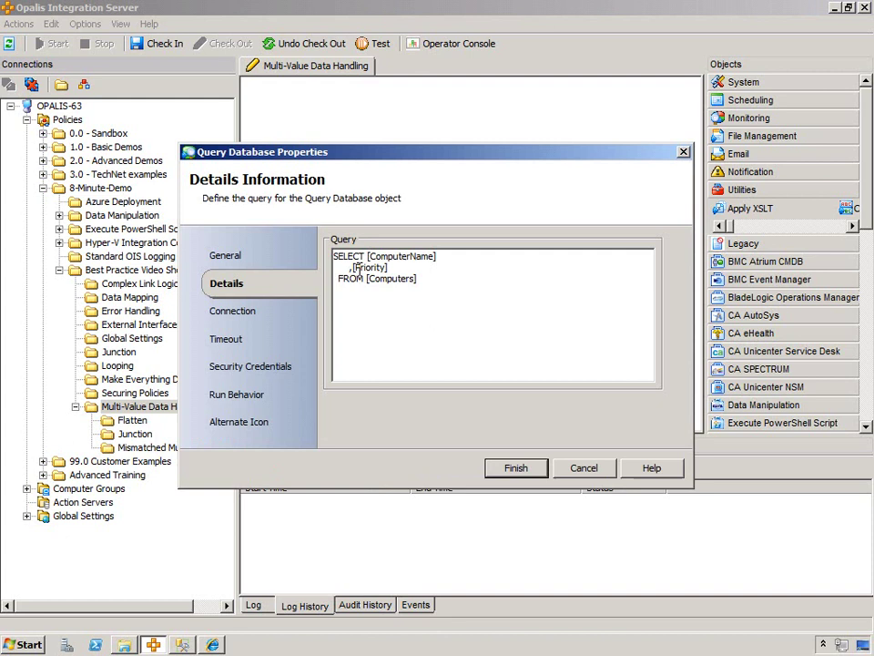
click(585, 470)
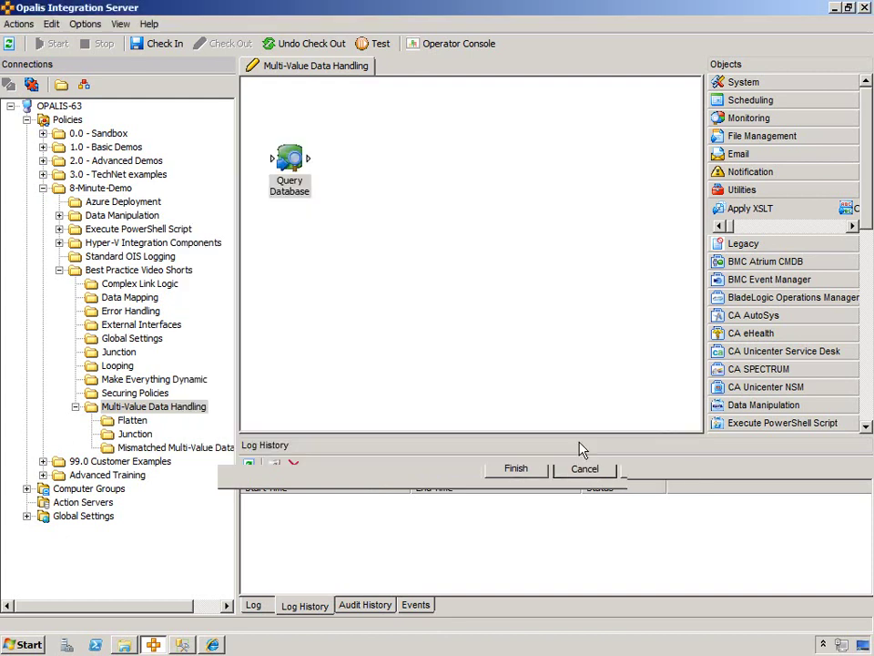
Step: Test-run the policy in the Policy Testing Console and expand the log details of Query Database
click(378, 46)
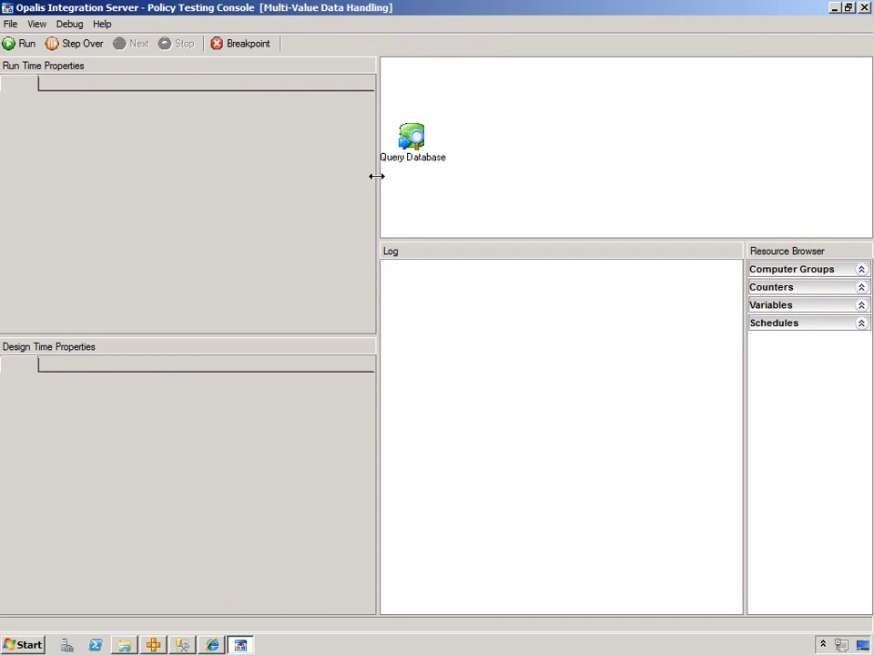
drag(377, 176, 318, 173)
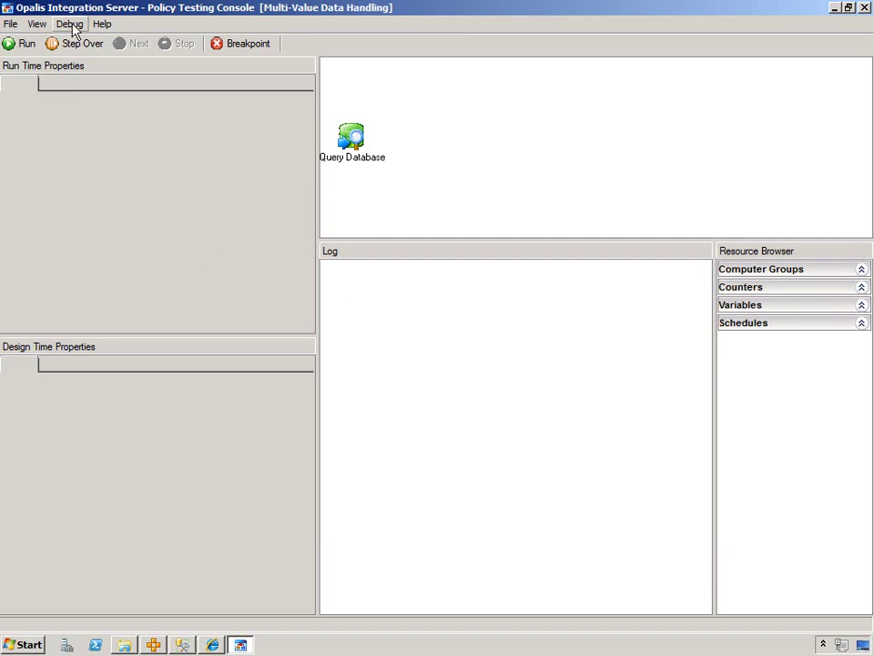
click(25, 44)
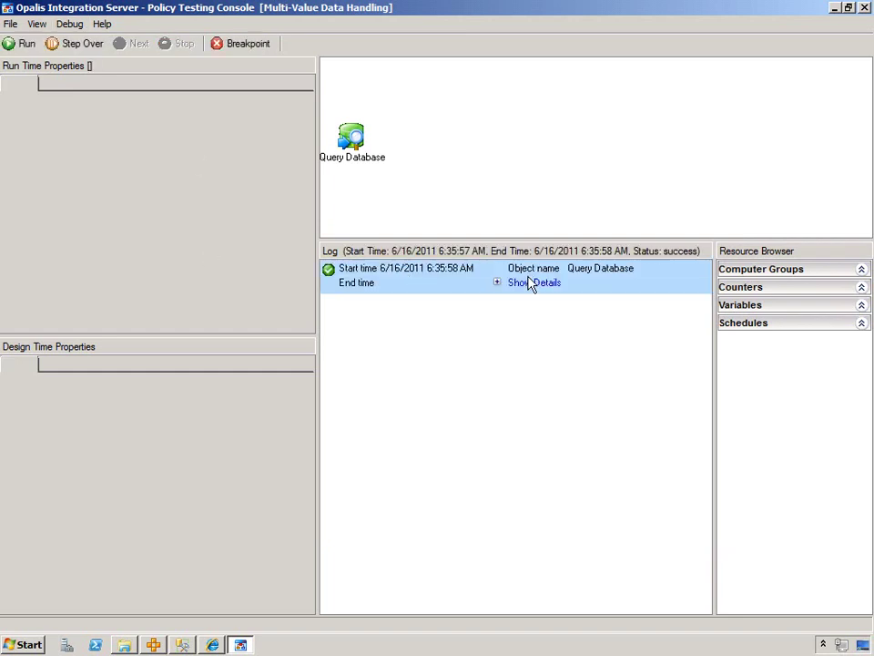
click(526, 283)
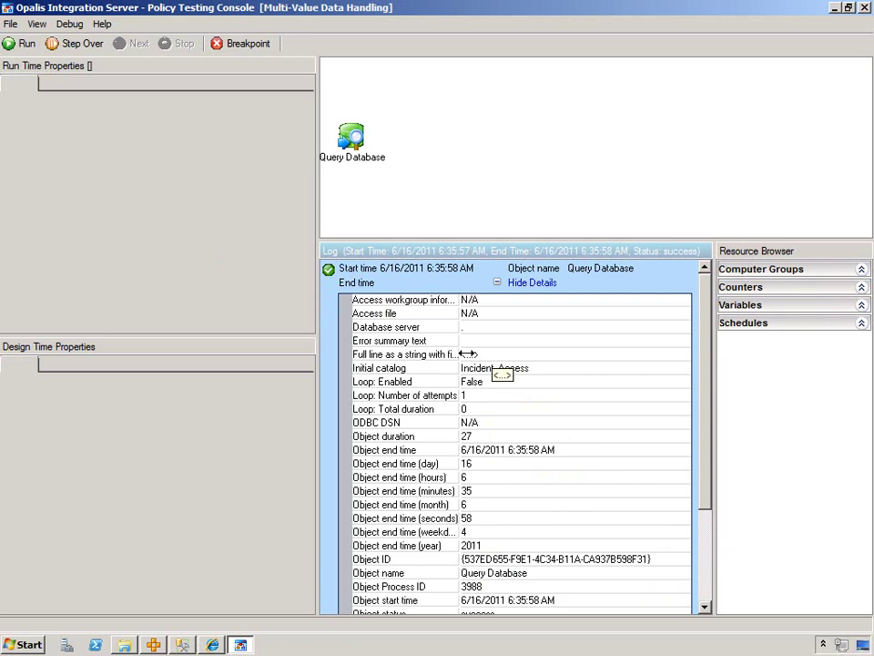
drag(457, 340, 491, 339)
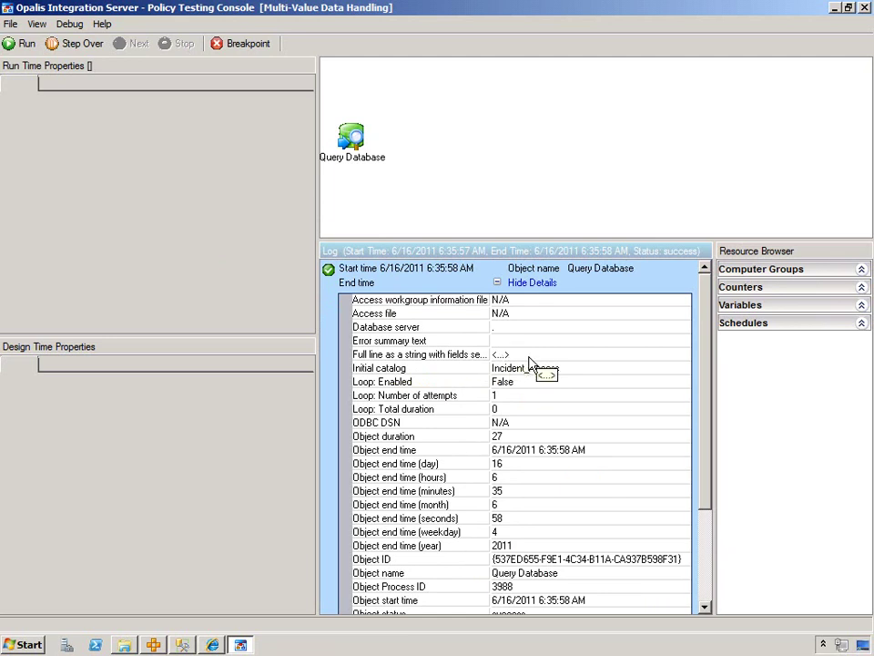
Step: Examine the published full-line string values returned by Query Database, then leave the testing console
click(659, 361)
click(682, 355)
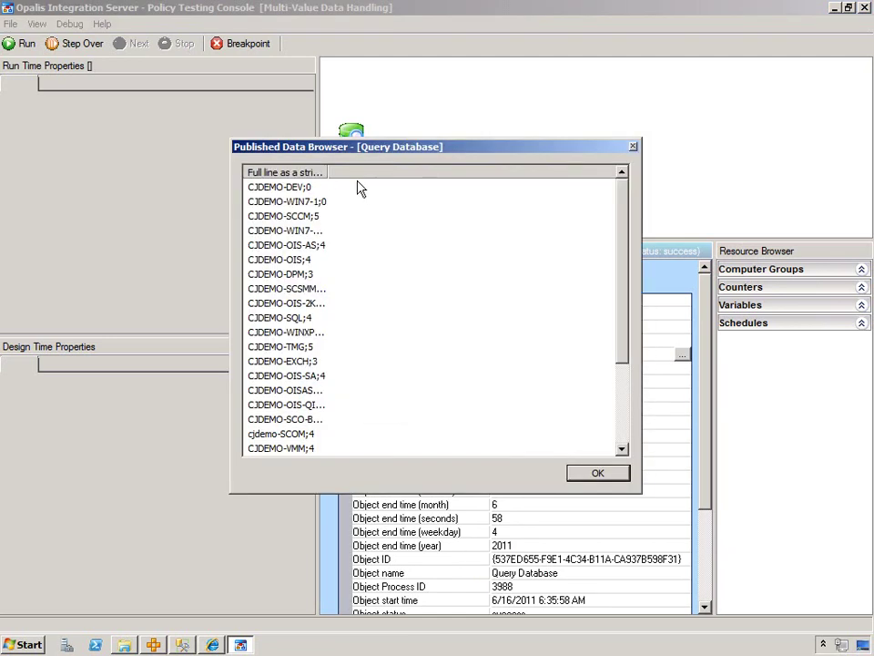
drag(327, 171, 404, 173)
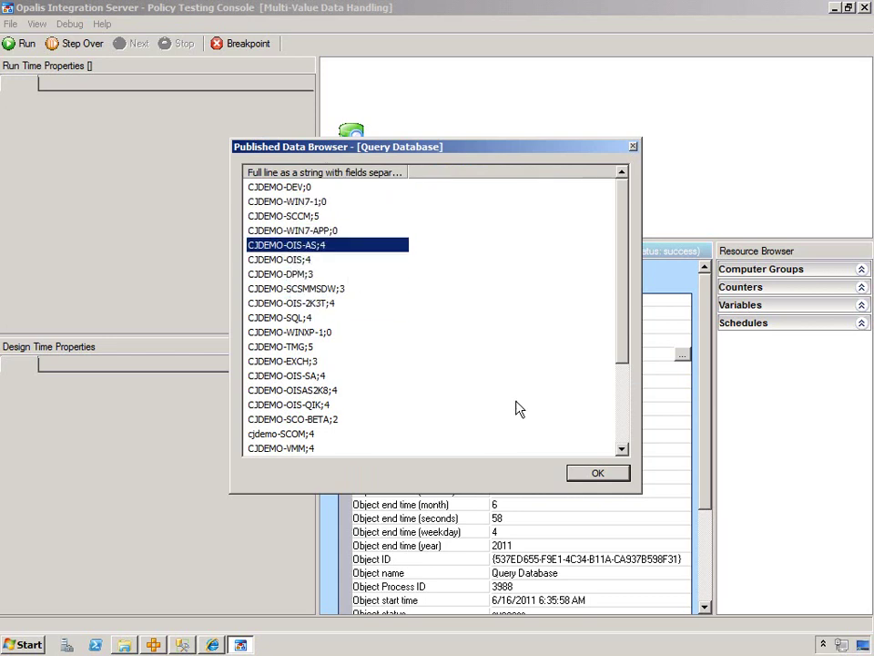
click(598, 477)
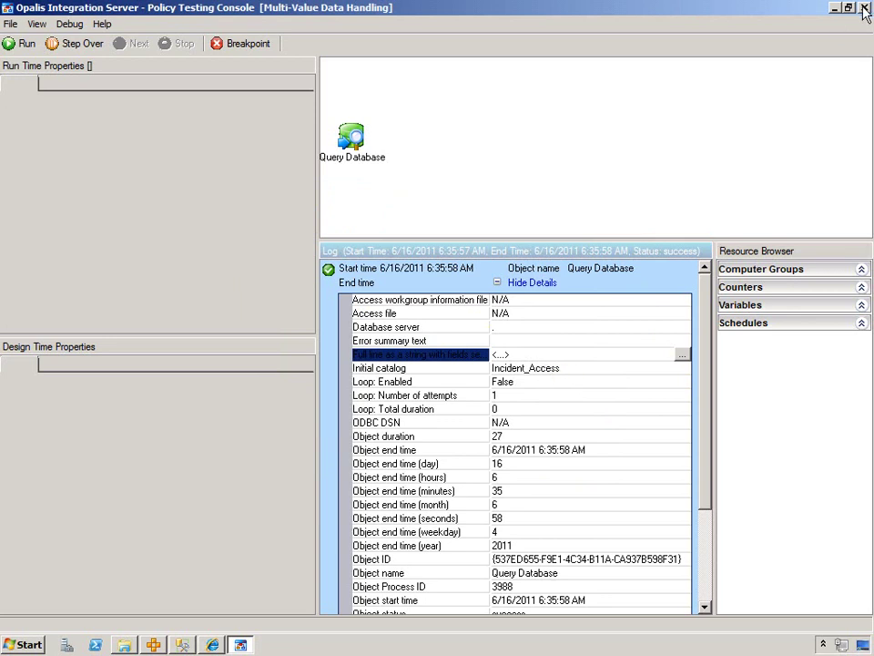
key(alt+Tab)
Step: Add a Run Program object after Query Database, link the two, and open the new object's properties
click(766, 83)
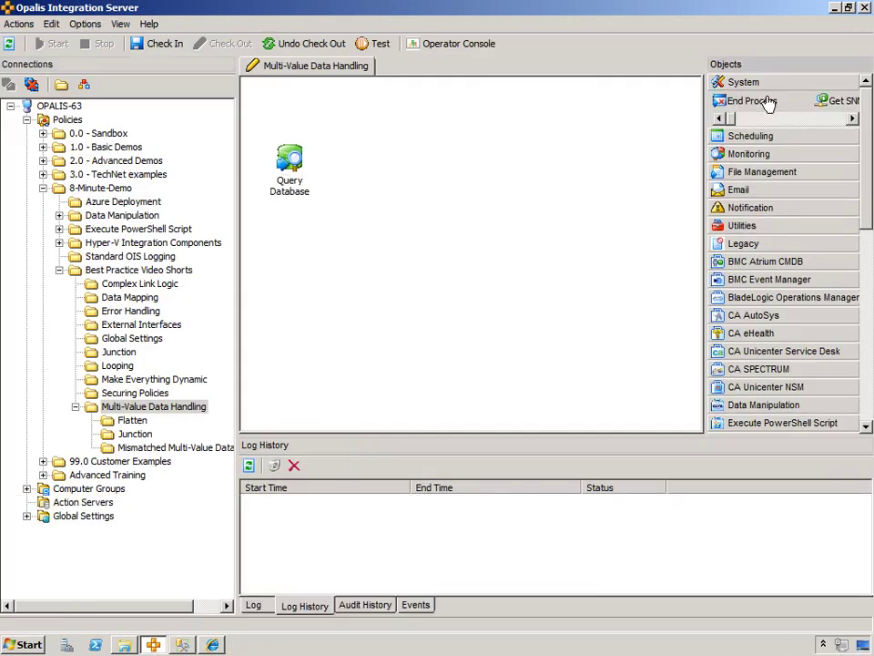
click(793, 119)
drag(843, 100, 354, 162)
double_click(353, 162)
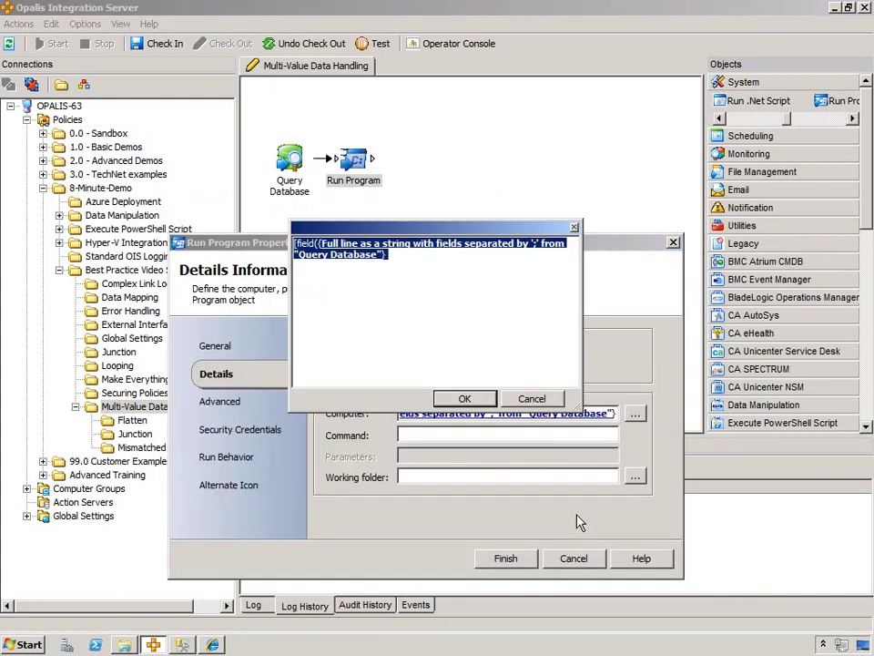
click(464, 330)
text(,';',1)])
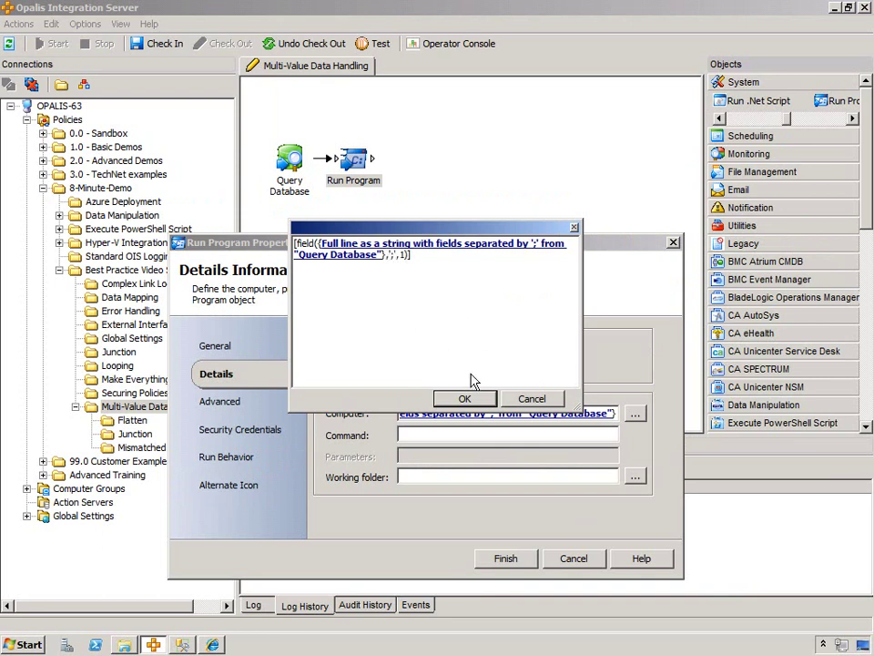
click(467, 398)
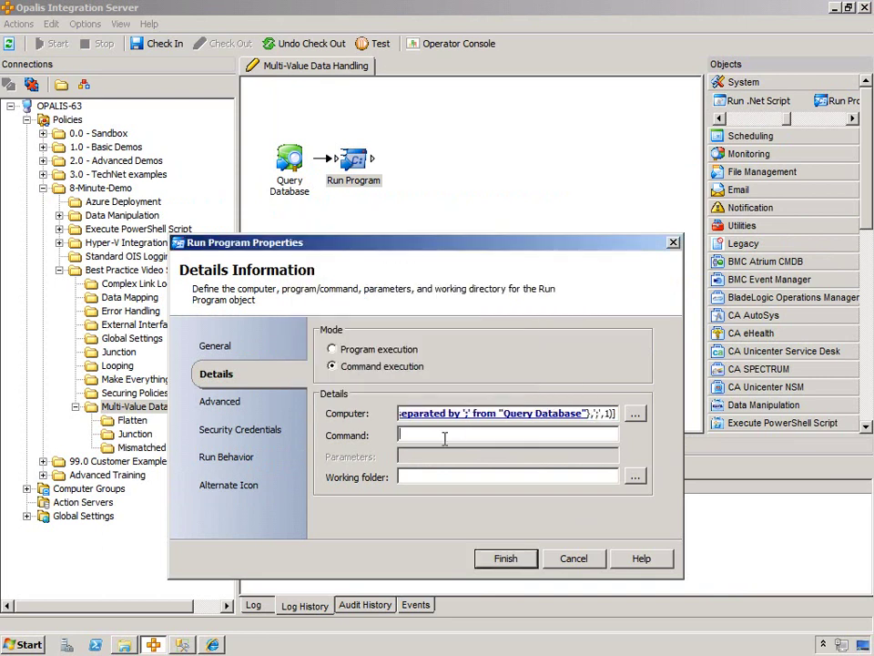
text(ipconfig)
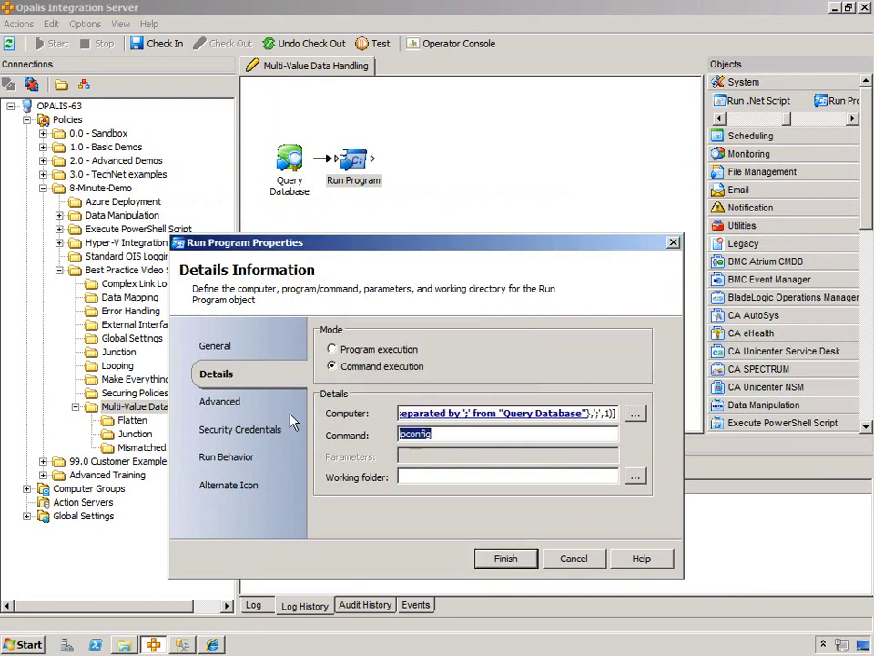
text(ipc)
key(Return)
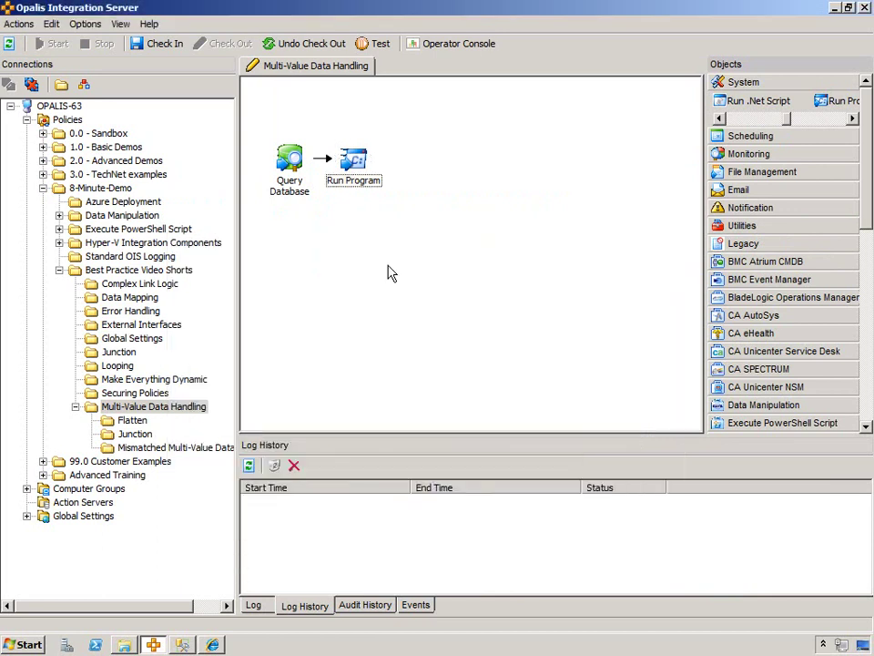
Step: Add a linked Send Platform Event after Run Program with type Information and summary "ipconfig for {Computer from "Run Program"}"
click(761, 209)
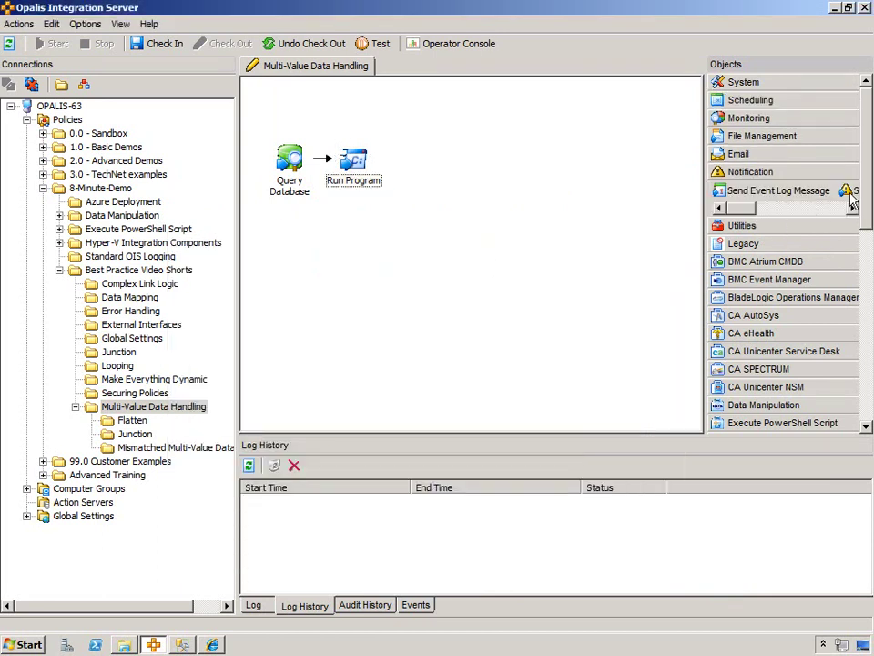
drag(845, 192, 417, 162)
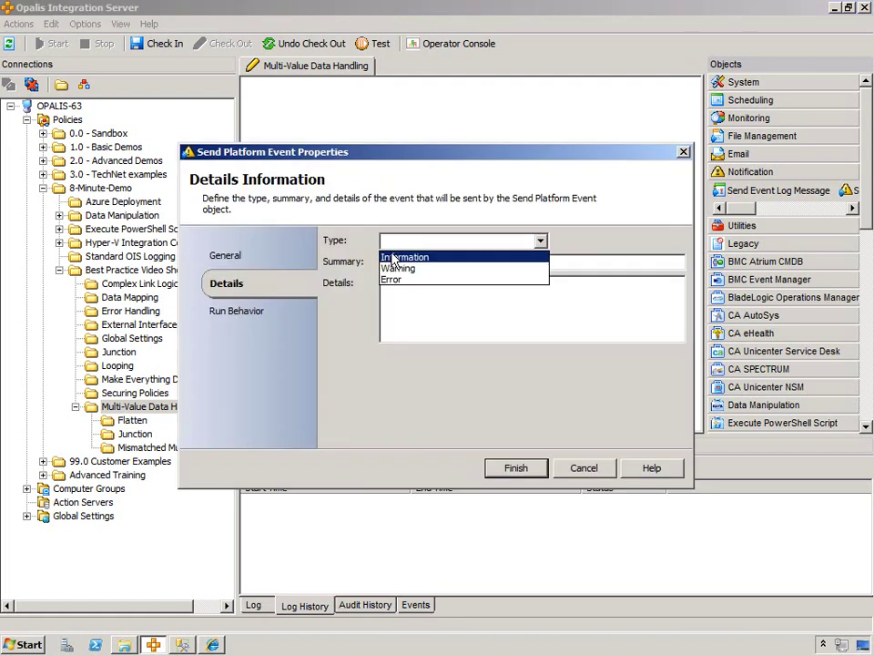
click(391, 257)
click(395, 262)
text(ipconfig for)
right_click(550, 261)
mouse_move(629, 266)
click(669, 265)
Step: Replace "ipconfig" in the event summary with Run Program's Program path and set the event details to its Pure Output
double_click(383, 258)
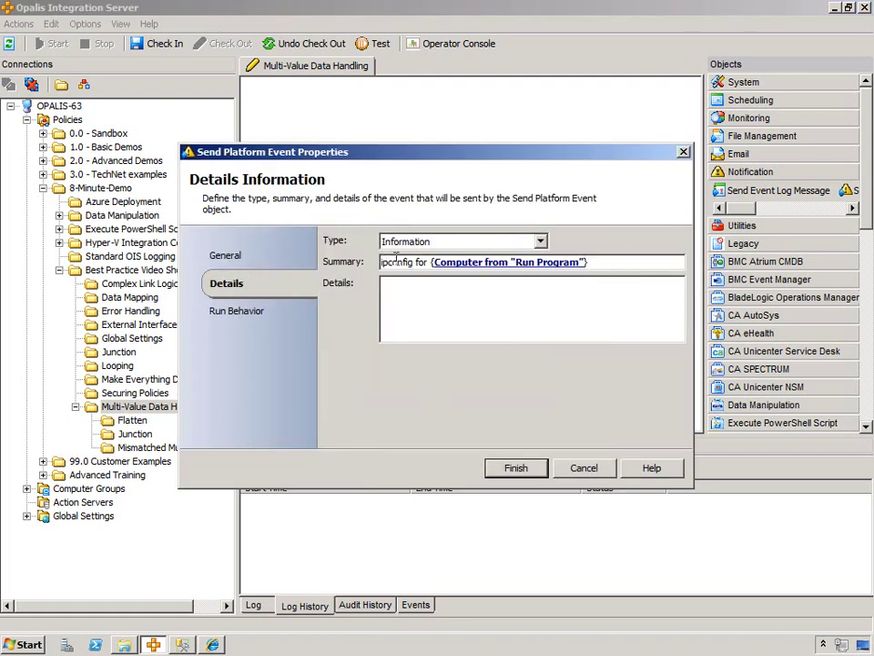
double_click(384, 261)
key(Delete)
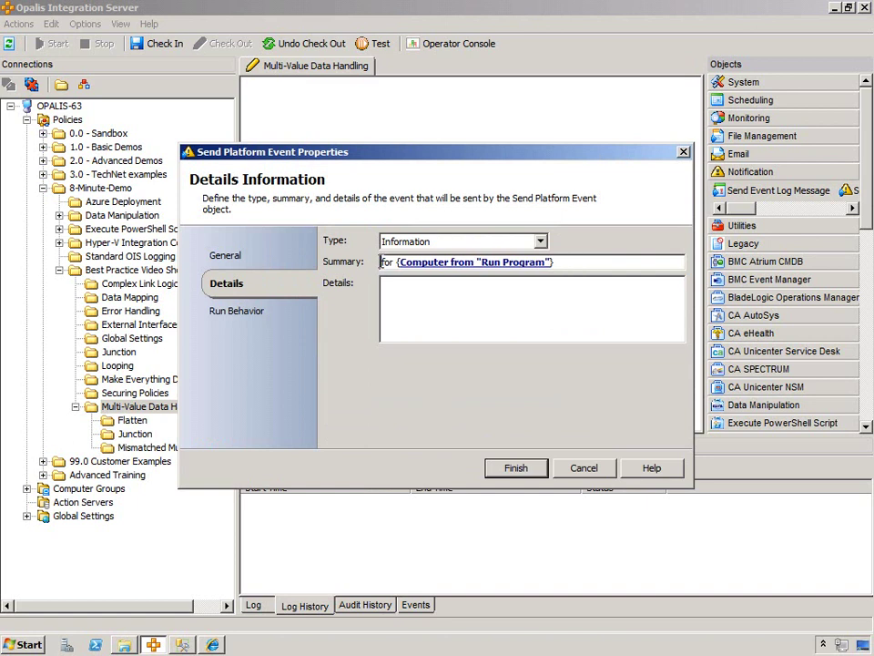
right_click(383, 267)
mouse_move(420, 271)
click(504, 272)
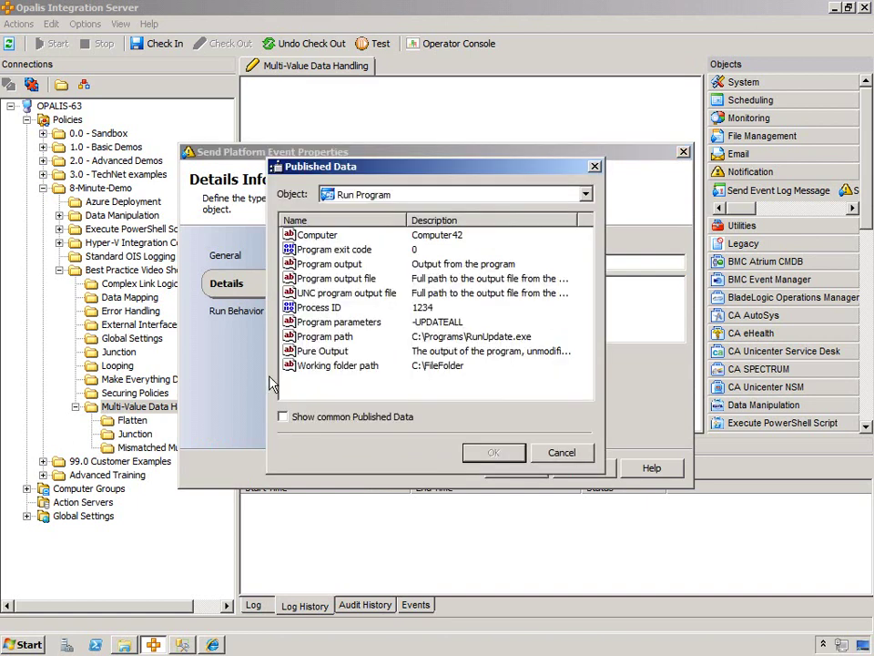
double_click(320, 336)
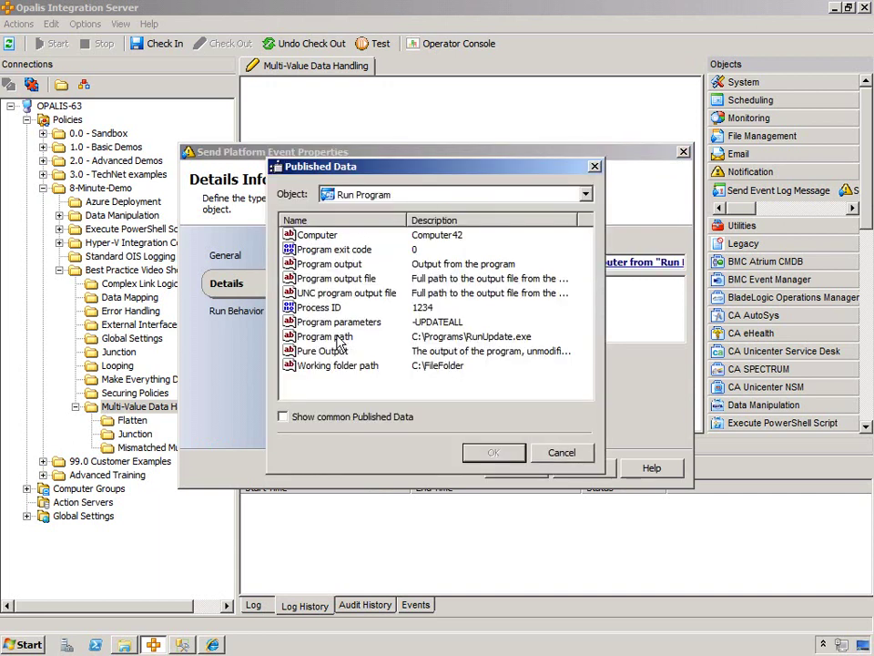
double_click(310, 351)
click(518, 468)
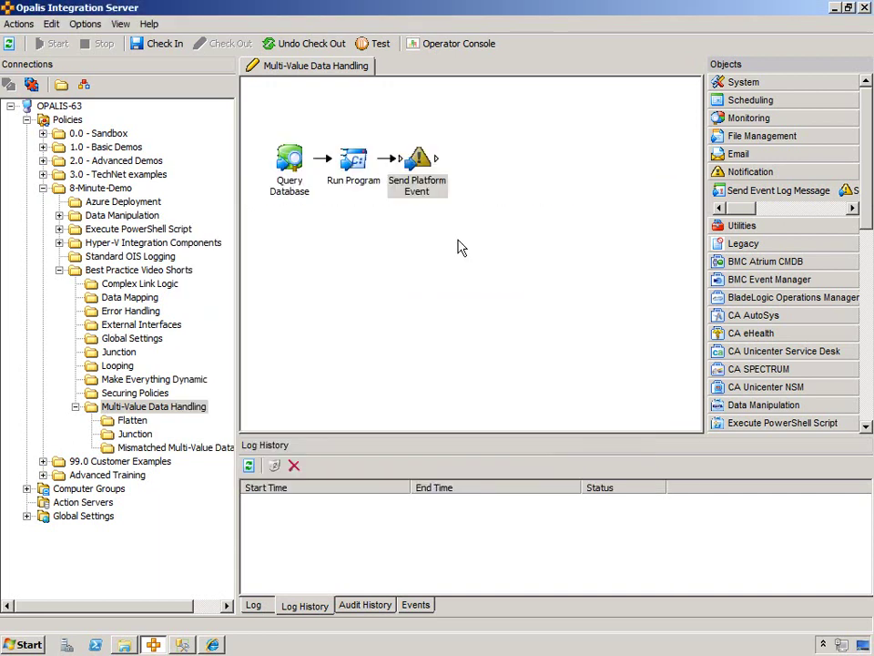
Step: Check in the Multi-Value Data Handling policy
click(161, 45)
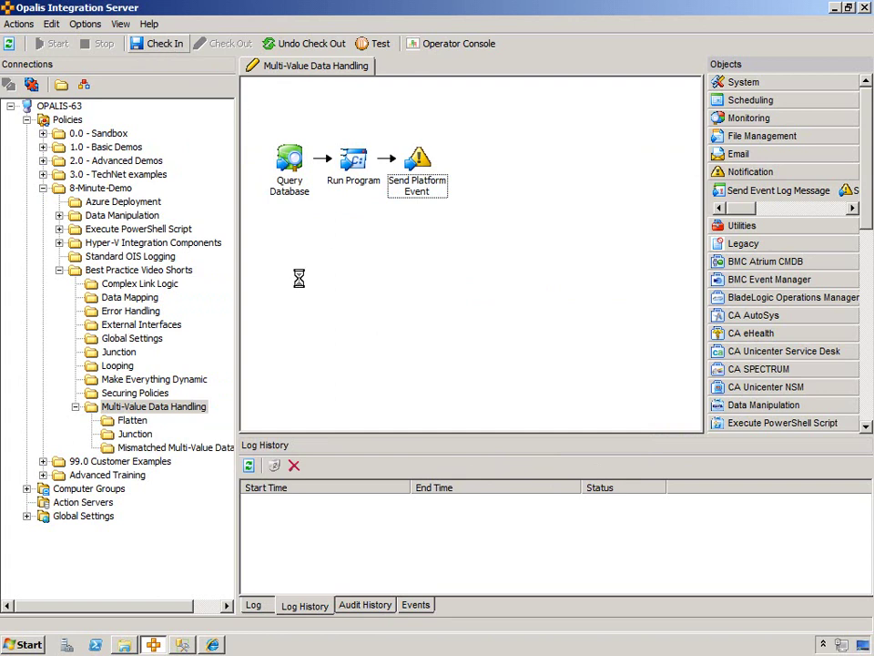
click(290, 162)
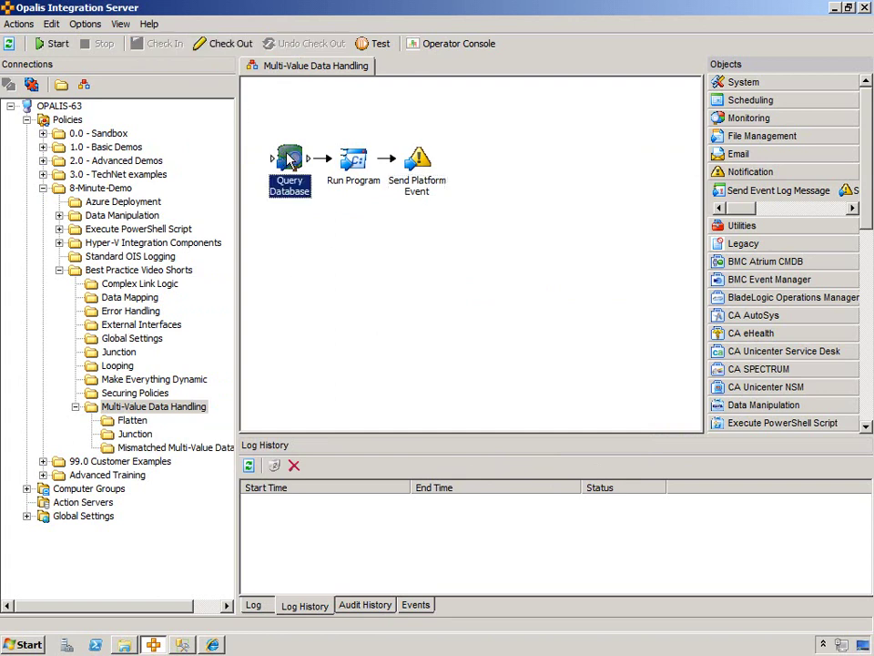
click(357, 161)
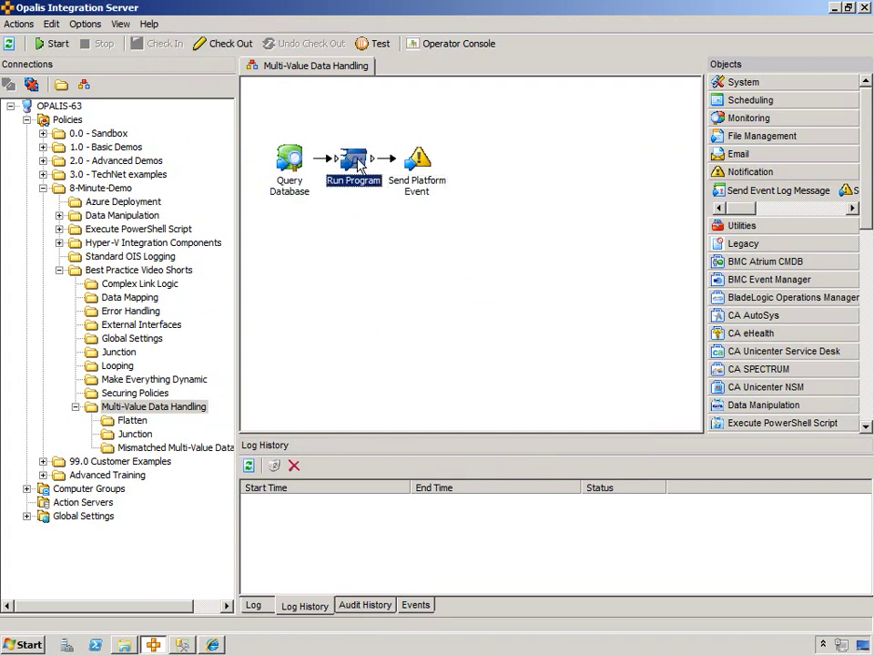
click(290, 160)
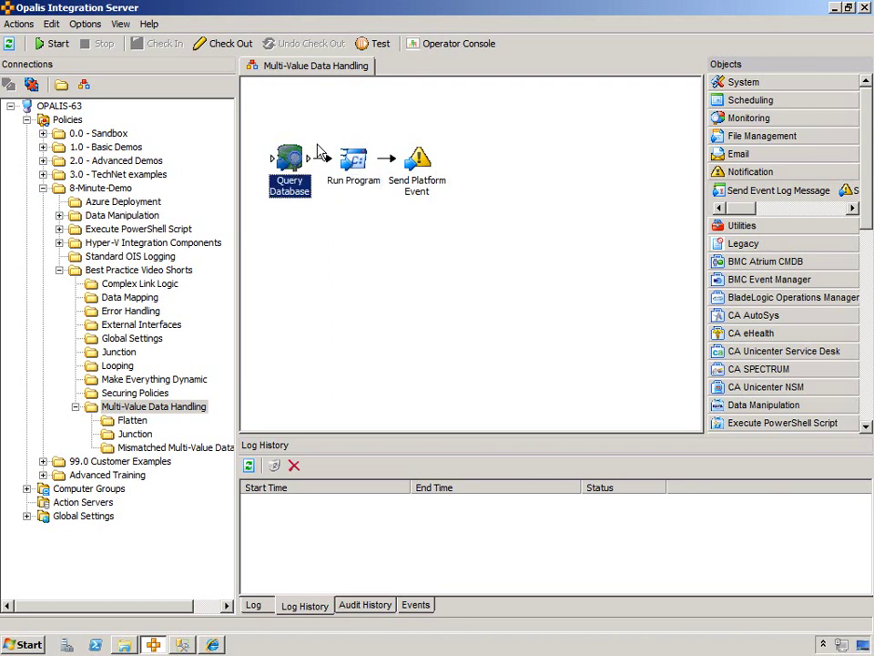
click(419, 162)
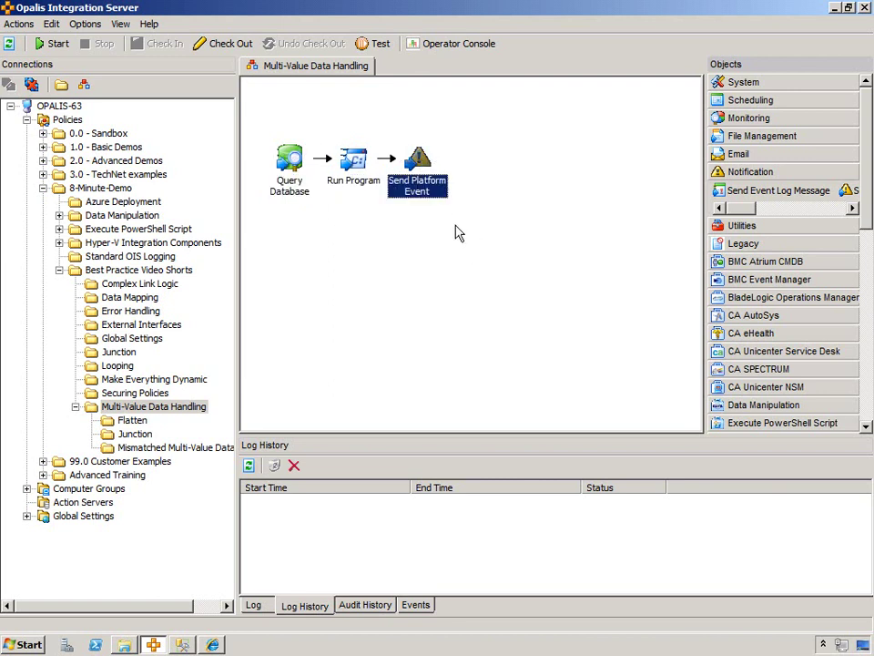
click(302, 165)
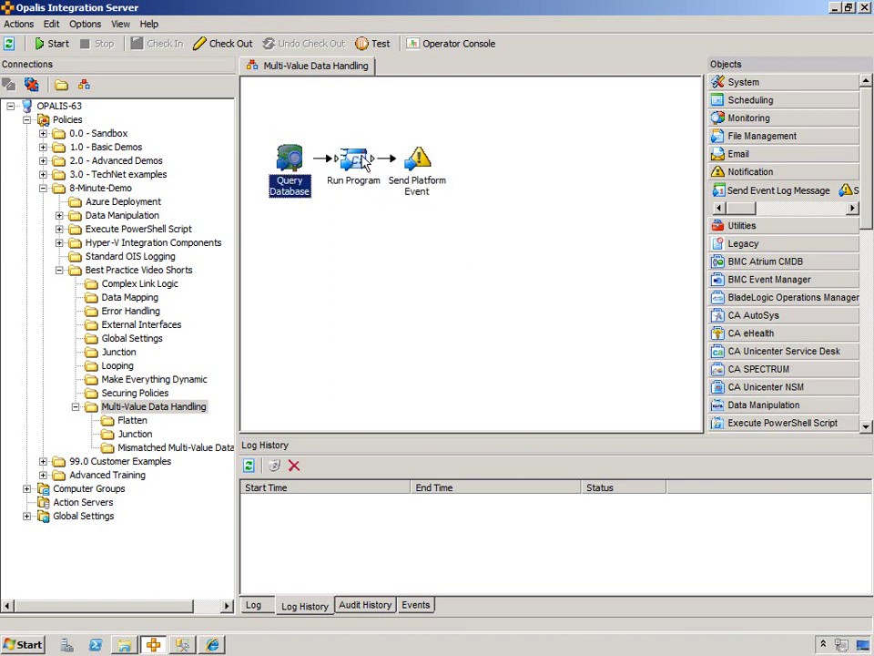
click(354, 161)
Step: Start the policy, then show the events in an enlarged log area and purge the existing ones
click(54, 45)
drag(358, 437, 357, 369)
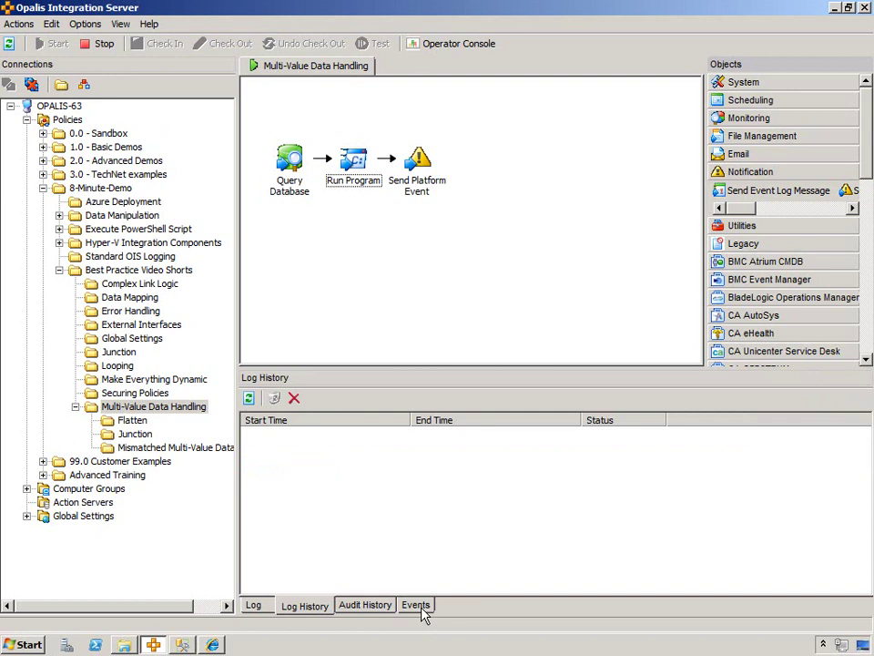
click(422, 607)
click(294, 399)
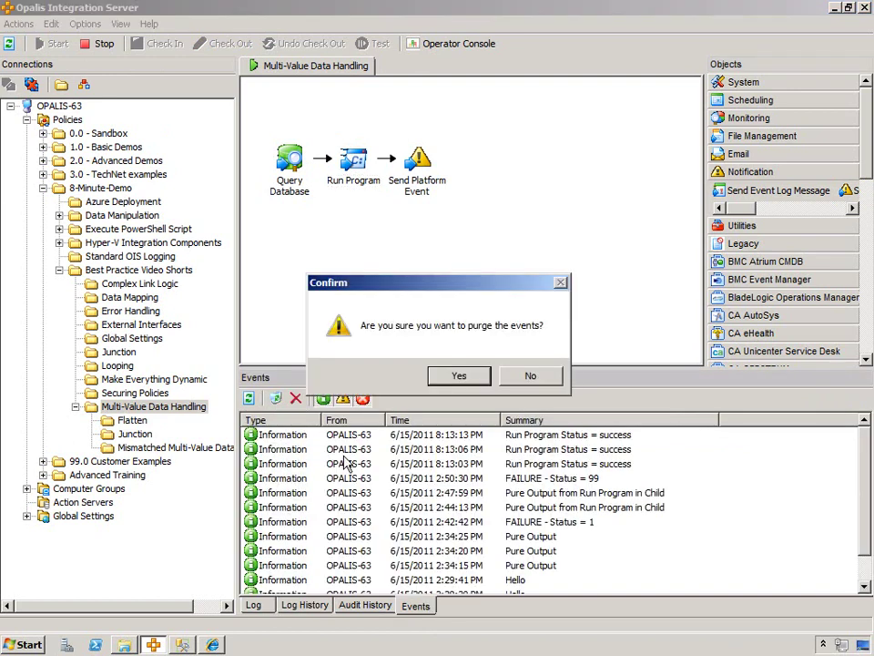
click(466, 379)
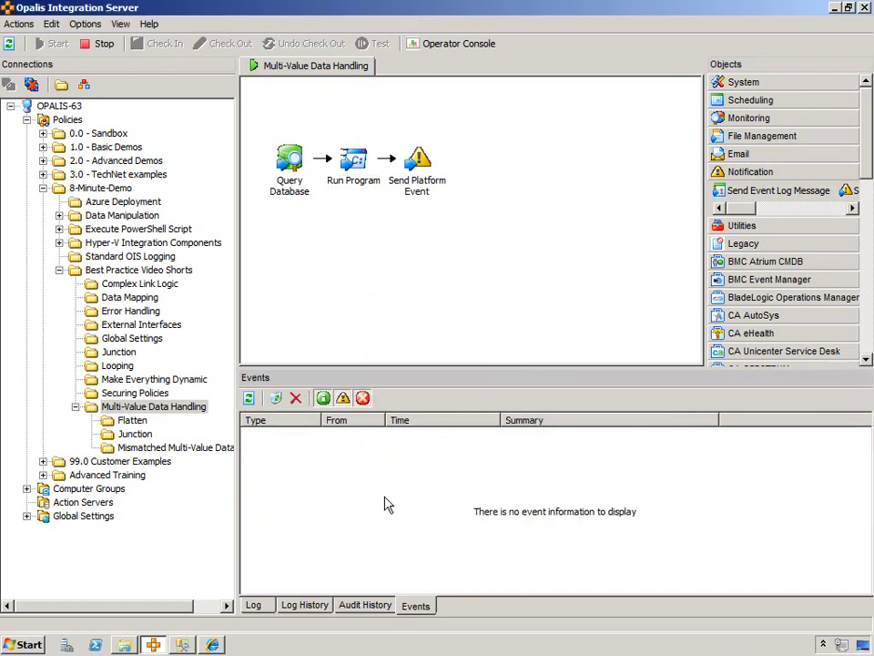
Step: Refresh the events list and select the CJDEMO-VMM and CJDEMO-SQL ipconfig events in turn
click(249, 398)
click(546, 480)
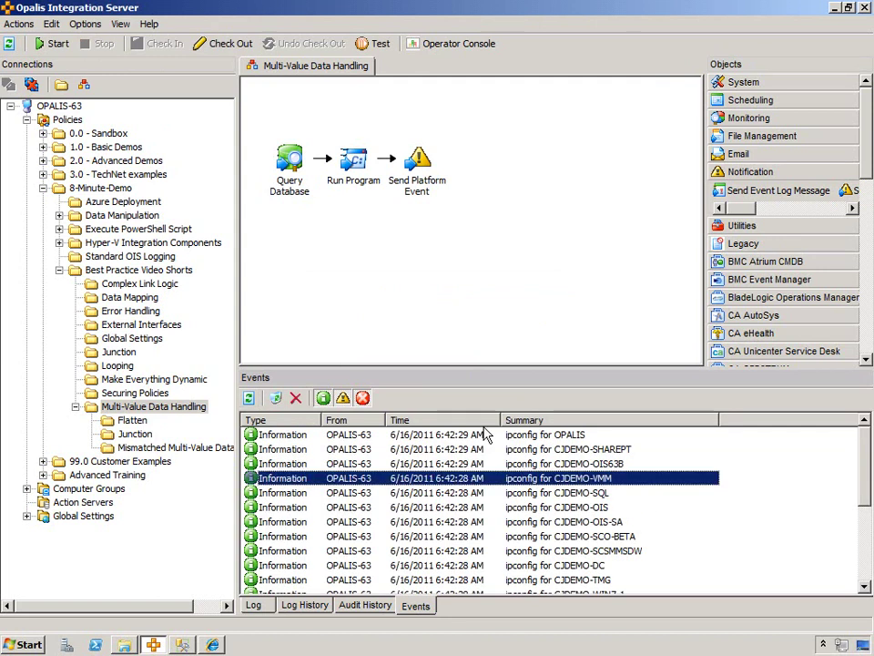
click(607, 492)
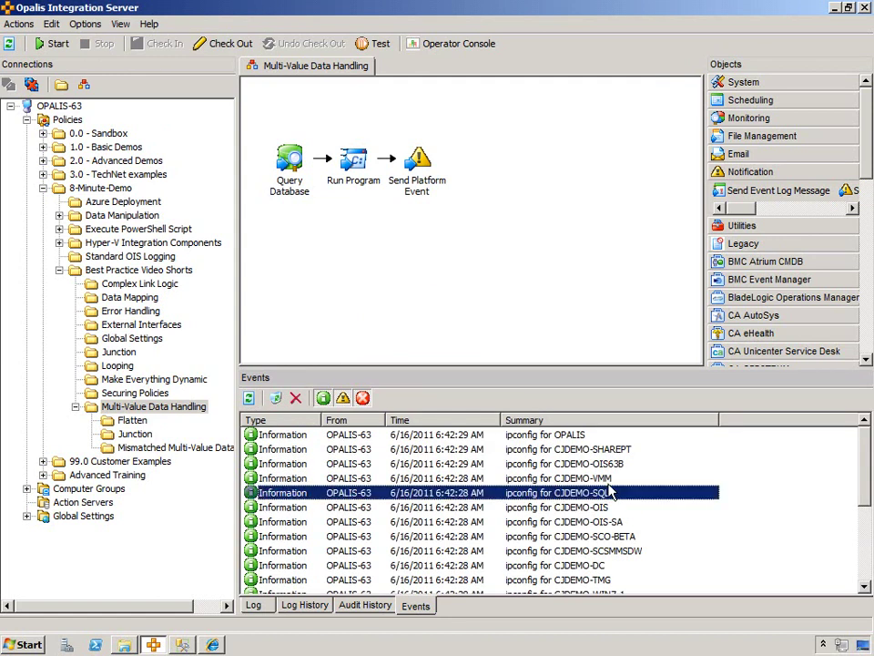
Step: Open the details of the ipconfig event for OPALIS, read through its output, and close it
click(541, 438)
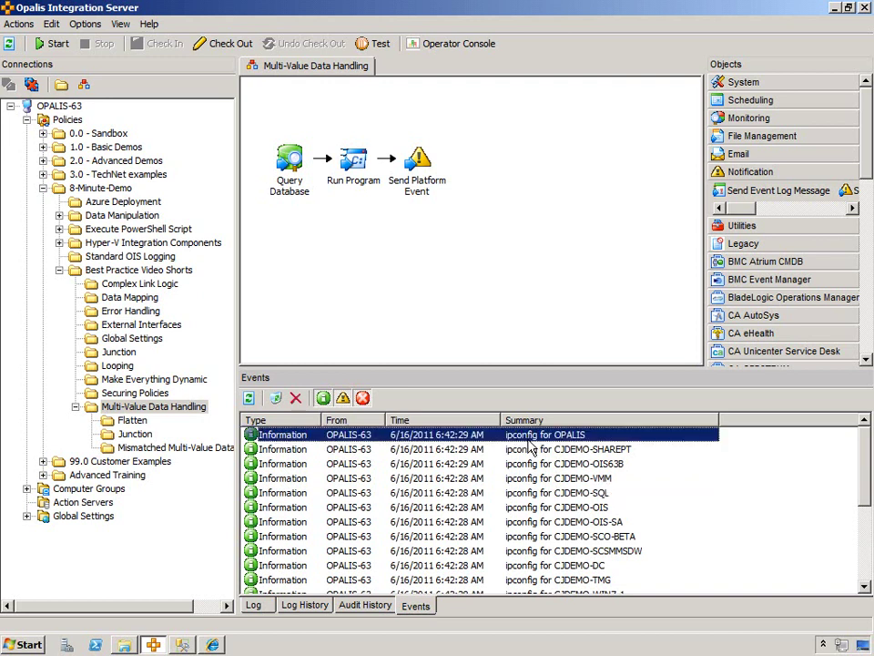
double_click(541, 440)
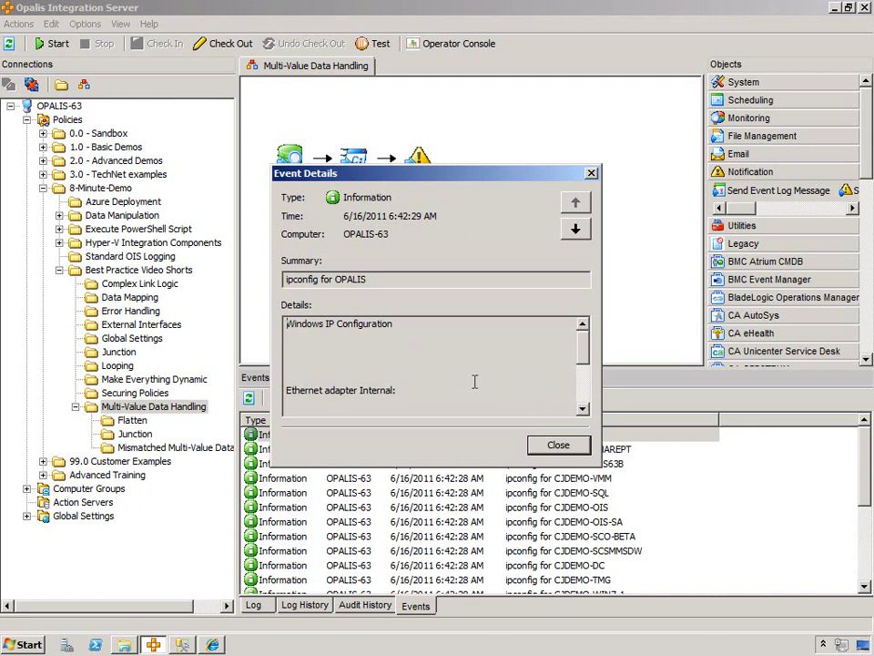
drag(479, 419, 481, 419)
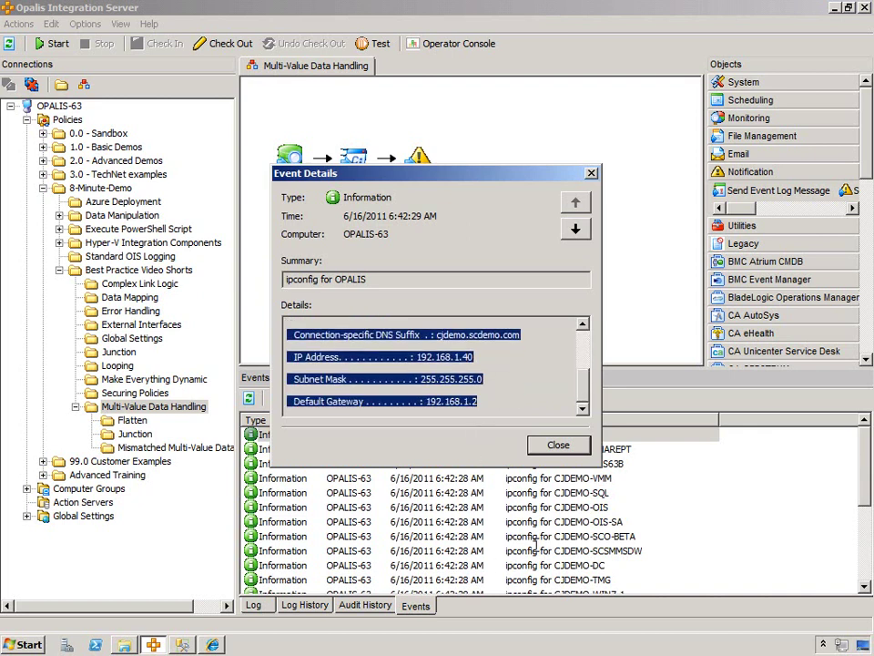
click(511, 366)
click(558, 444)
Step: Examine the details of the CJDEMO-VMM and CJDEMO-SQL ipconfig events, and select the CJDEMO-OIS event
double_click(603, 475)
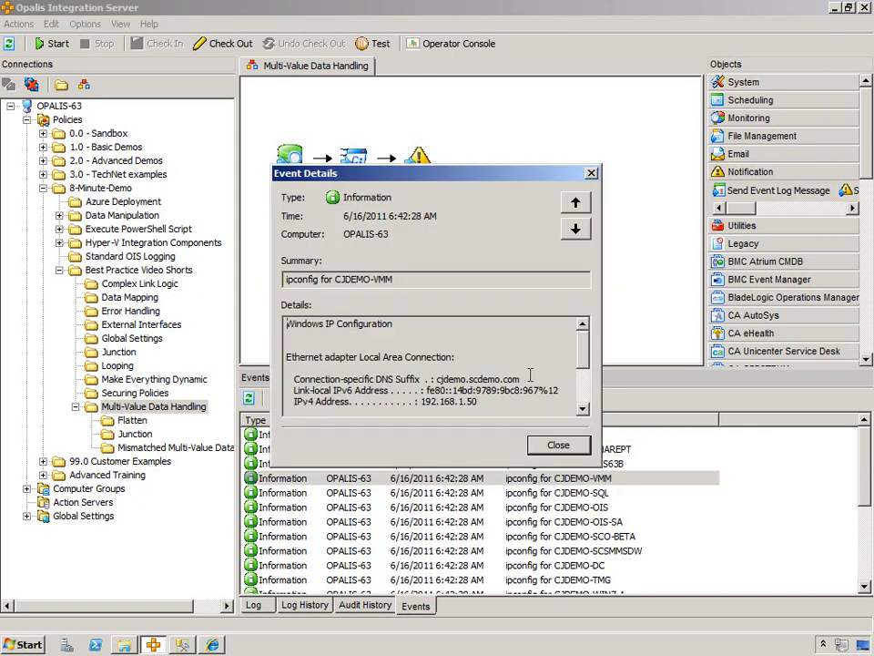
drag(532, 374, 557, 437)
click(558, 445)
double_click(556, 492)
click(558, 444)
click(578, 507)
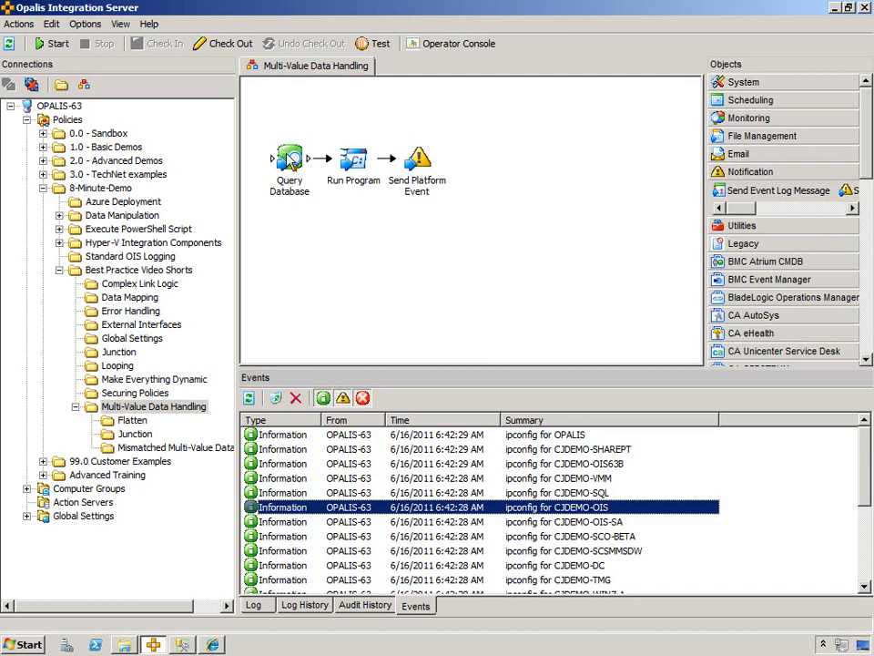
click(361, 238)
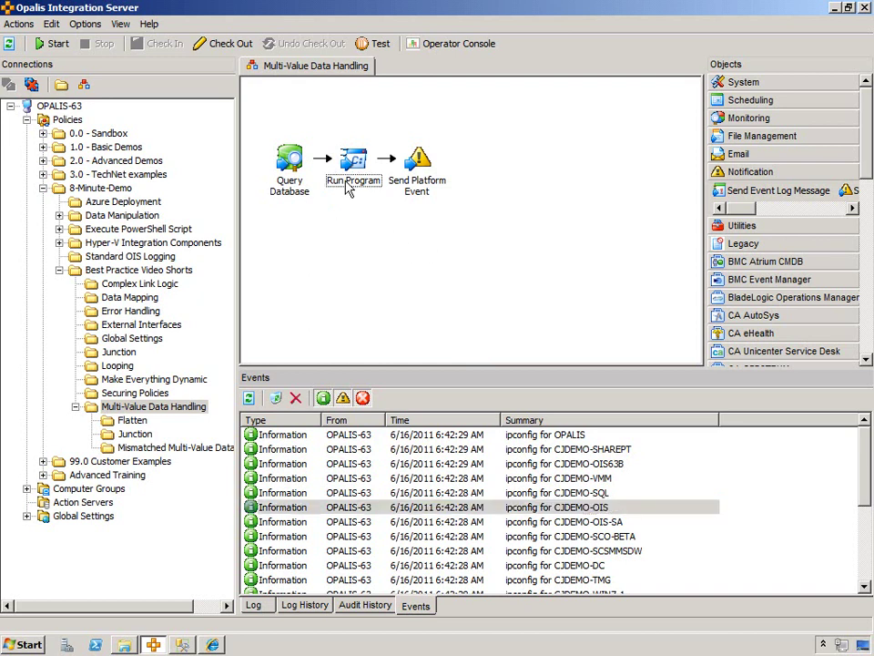
click(335, 181)
click(293, 168)
click(354, 175)
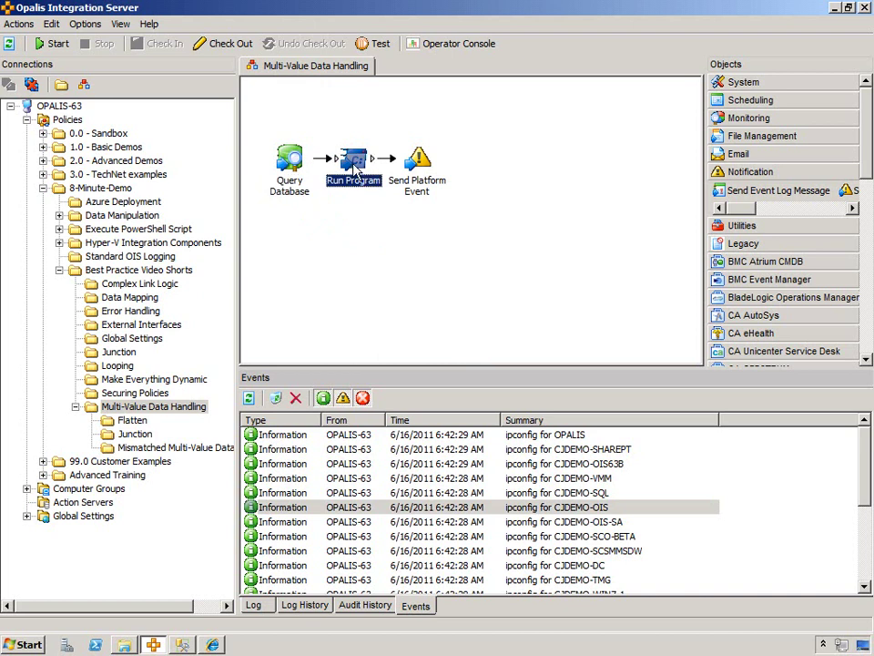
click(417, 169)
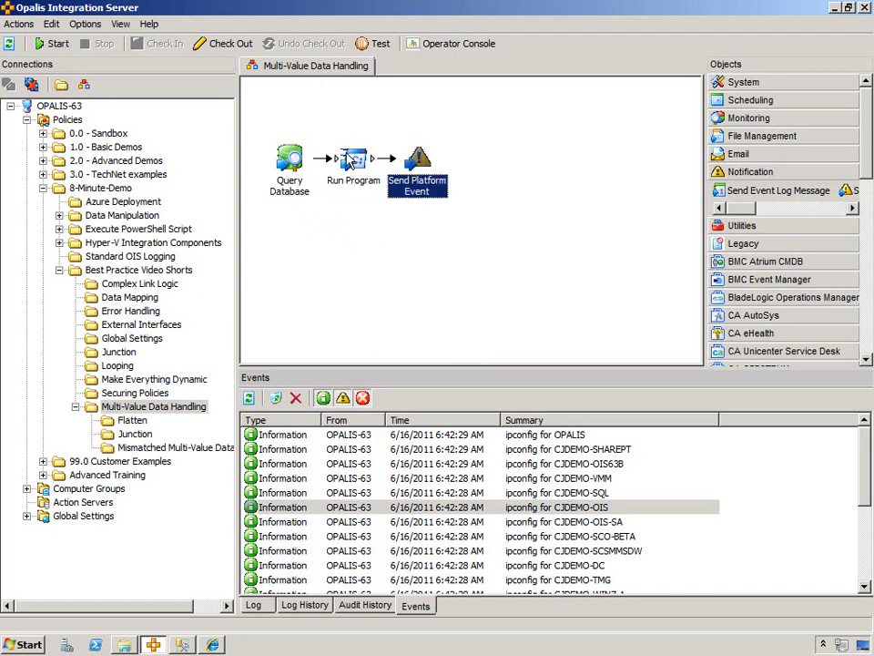
click(428, 228)
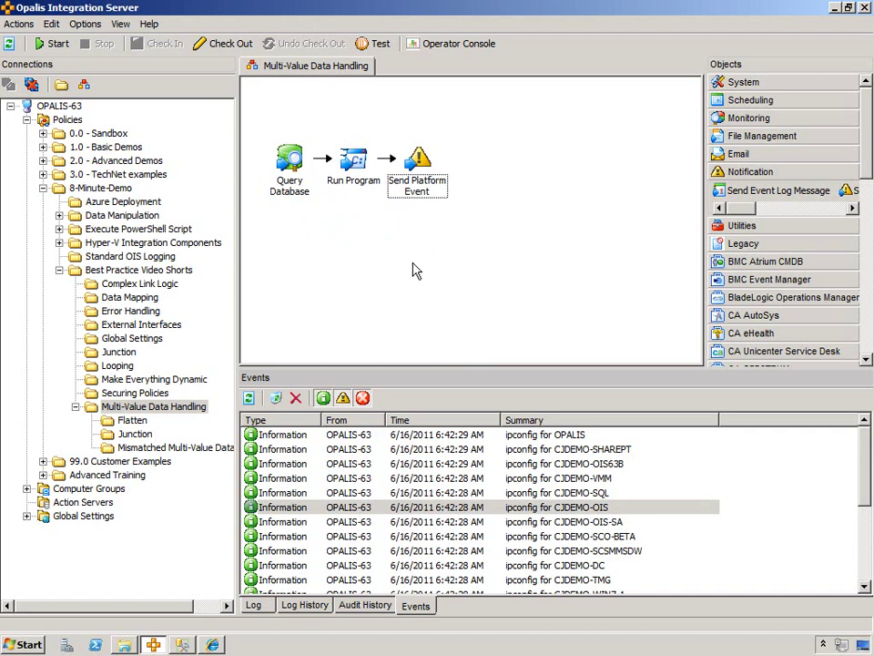
Step: Open the Flatten Example policy and review the script and published data of its Get-Process object
click(132, 421)
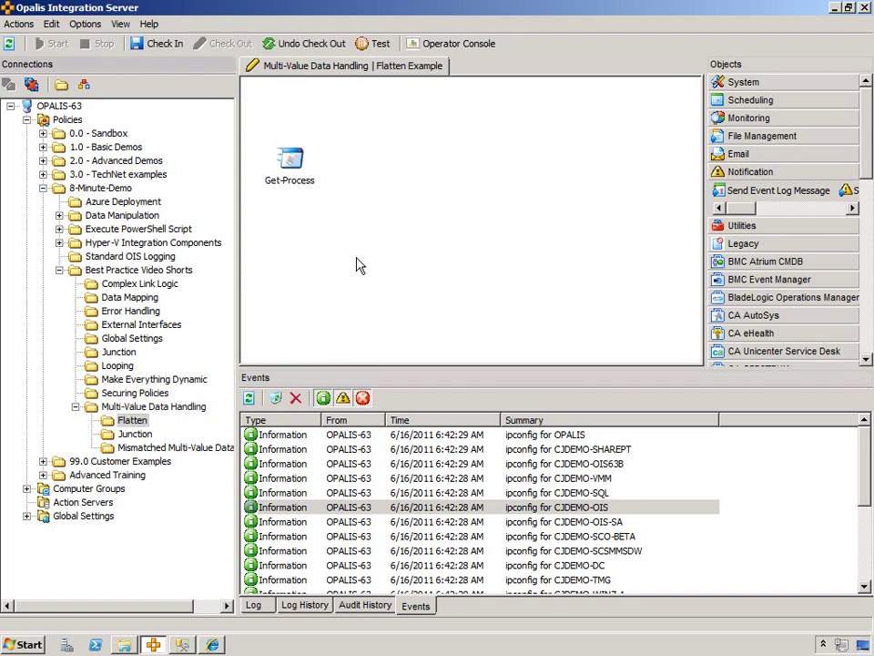
click(295, 160)
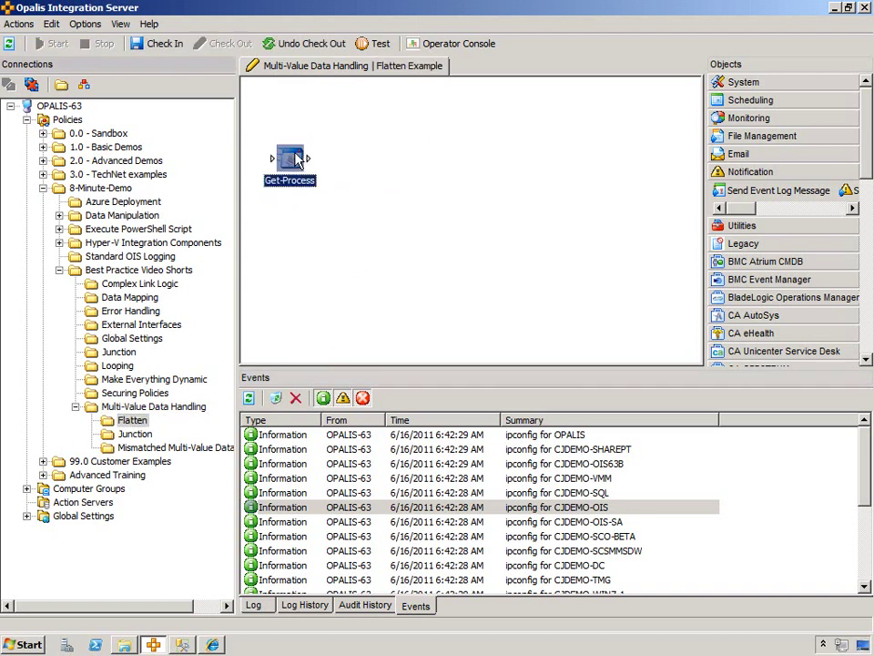
double_click(294, 160)
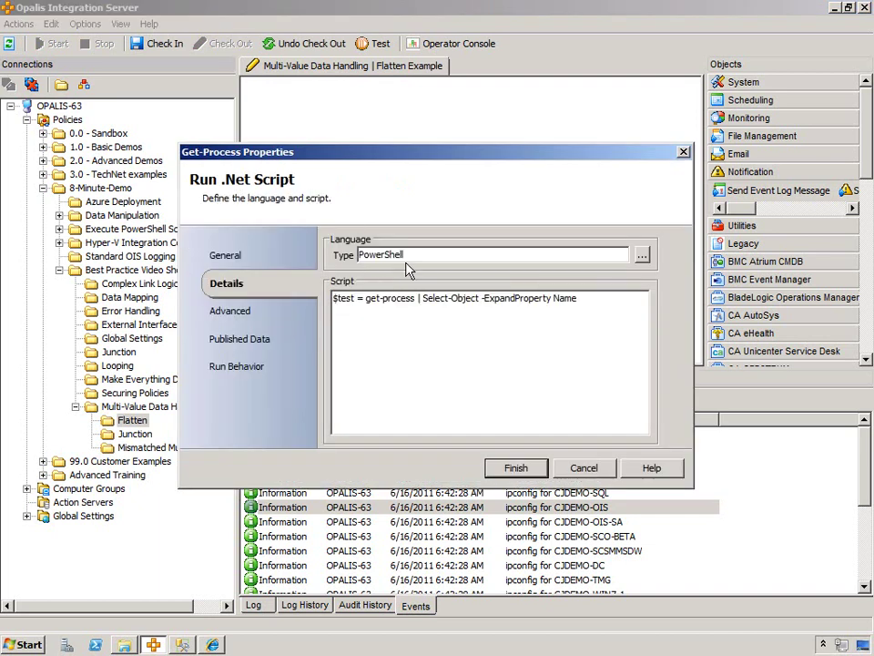
click(248, 339)
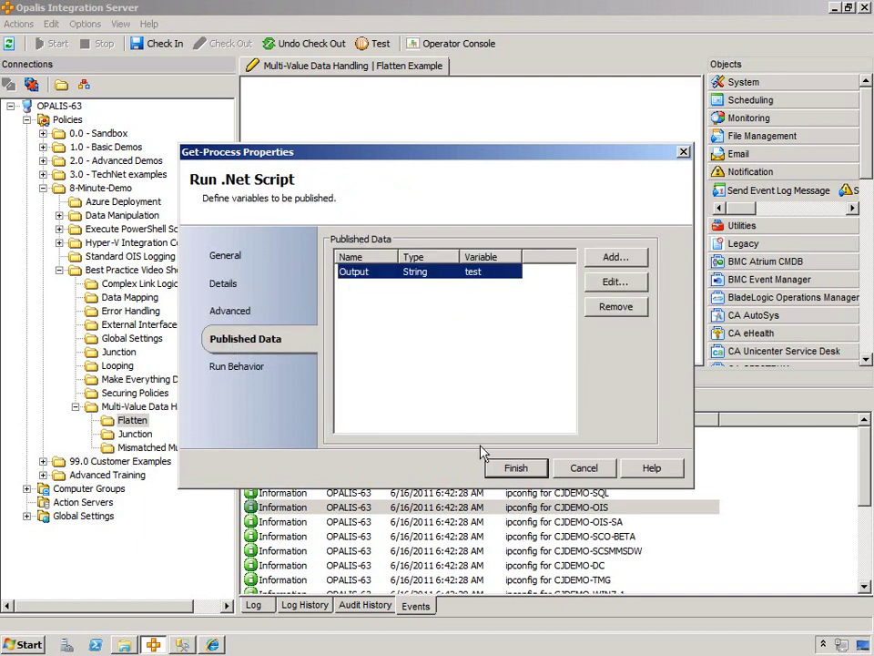
click(515, 468)
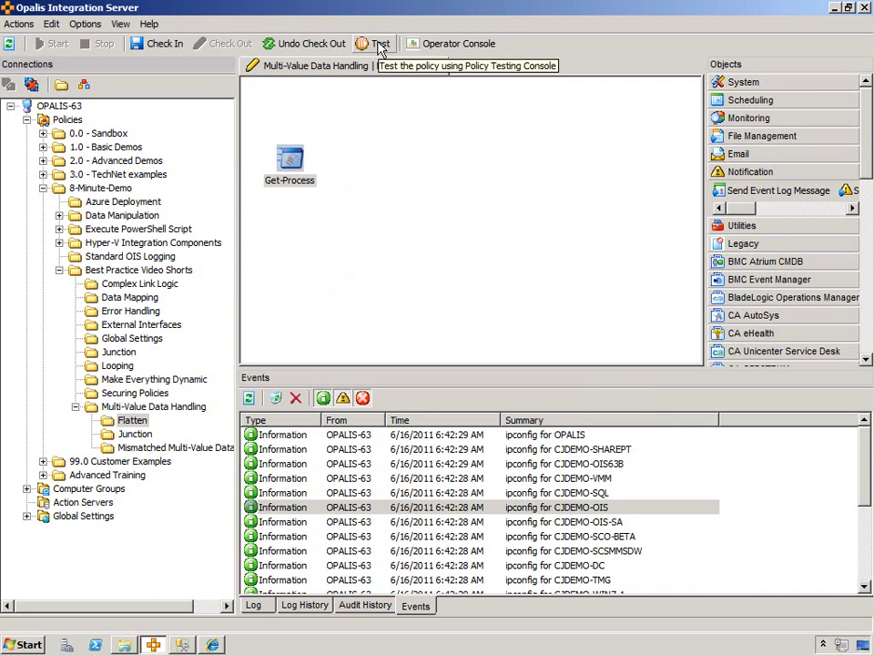
Step: Test-run the Flatten Example policy in the Policy Testing Console and expand the Get-Process log details
click(380, 43)
click(24, 45)
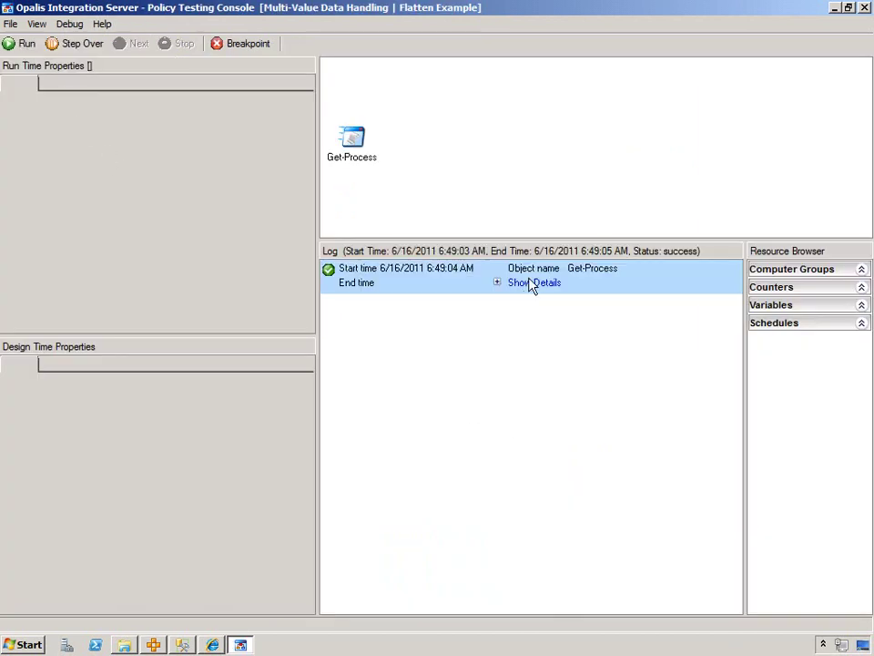
click(530, 283)
scroll(474, 537, down, 1)
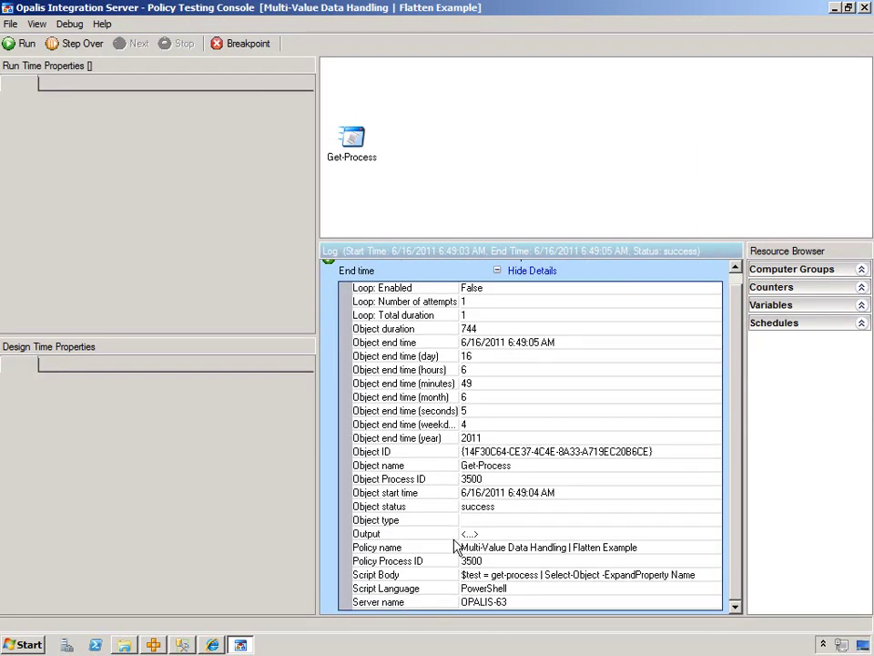
Step: Examine the full list of Output values published by Get-Process, and close the testing console
click(642, 535)
click(711, 535)
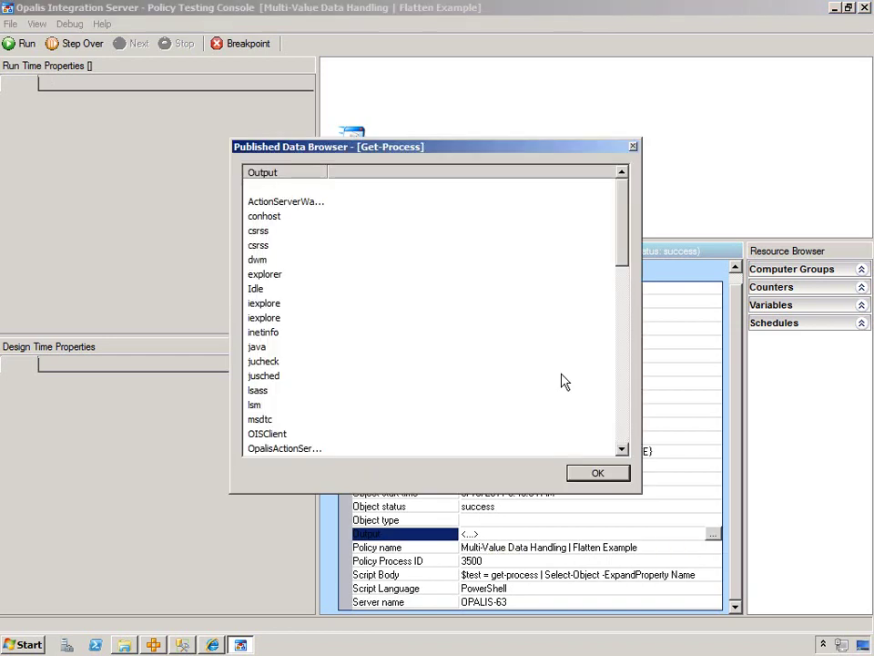
double_click(324, 172)
drag(624, 230, 619, 460)
click(620, 472)
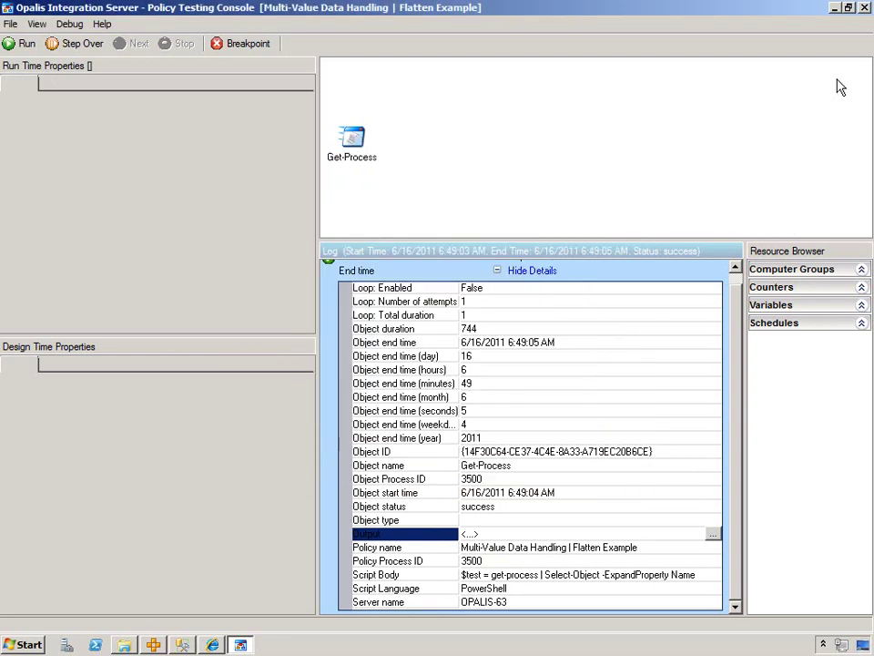
click(866, 9)
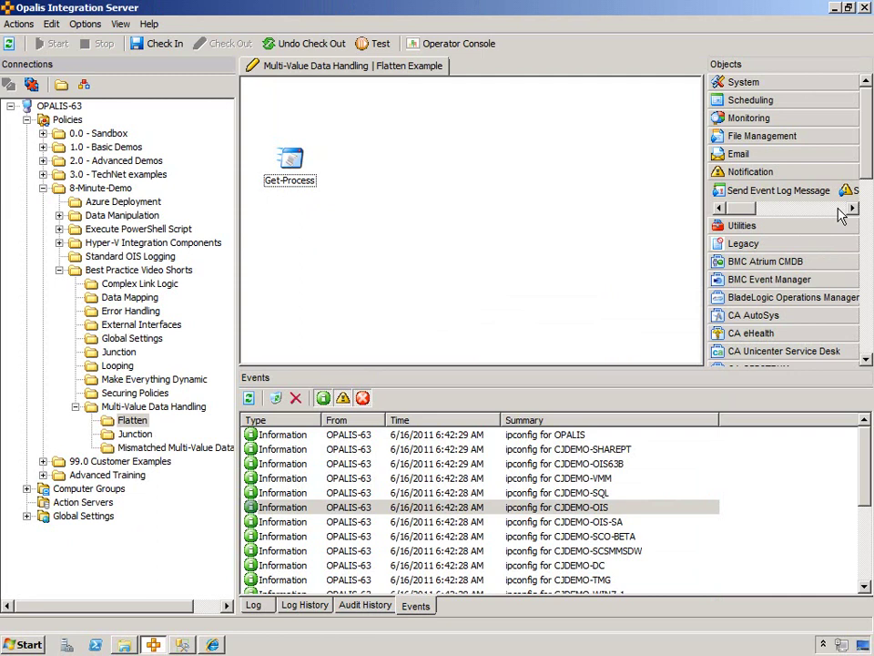
Step: Add a Send Platform Event object to the Flatten Example policy and link Get-Process to it
drag(846, 188, 351, 162)
click(306, 160)
click(360, 175)
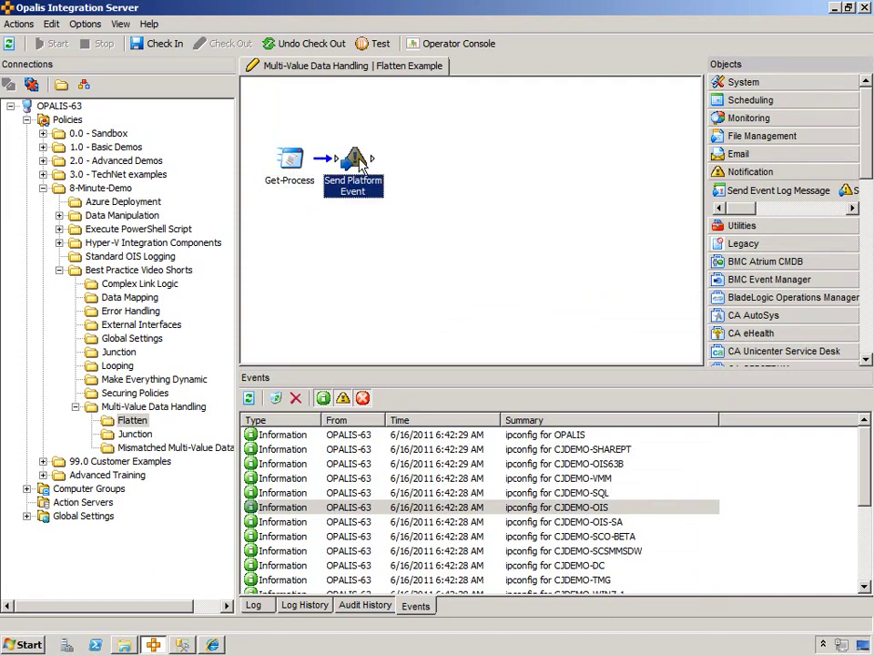
Step: Set the platform event's type to Information and its summary to "Process Information"
double_click(355, 159)
click(428, 241)
click(405, 257)
click(410, 262)
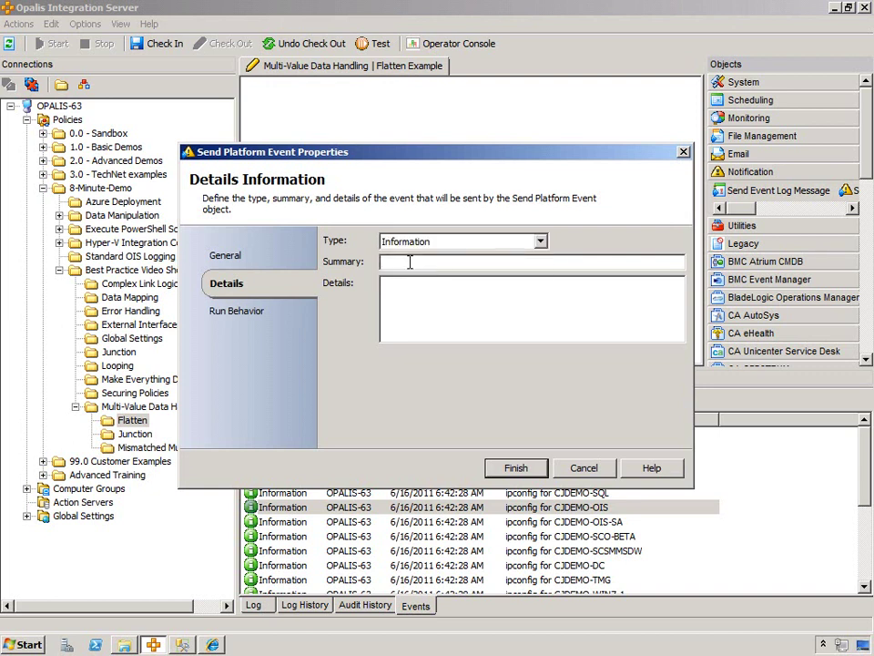
text(Process Information)
Step: Subscribe the event's details to the Output published data of Get-Process and apply the properties
right_click(416, 300)
mouse_move(465, 307)
click(522, 309)
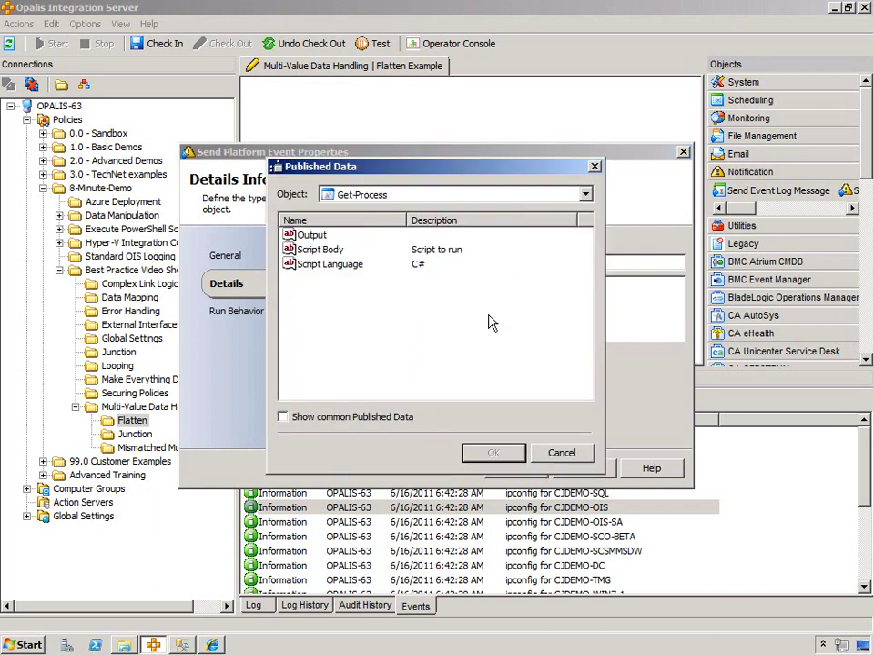
click(299, 234)
click(495, 453)
click(517, 465)
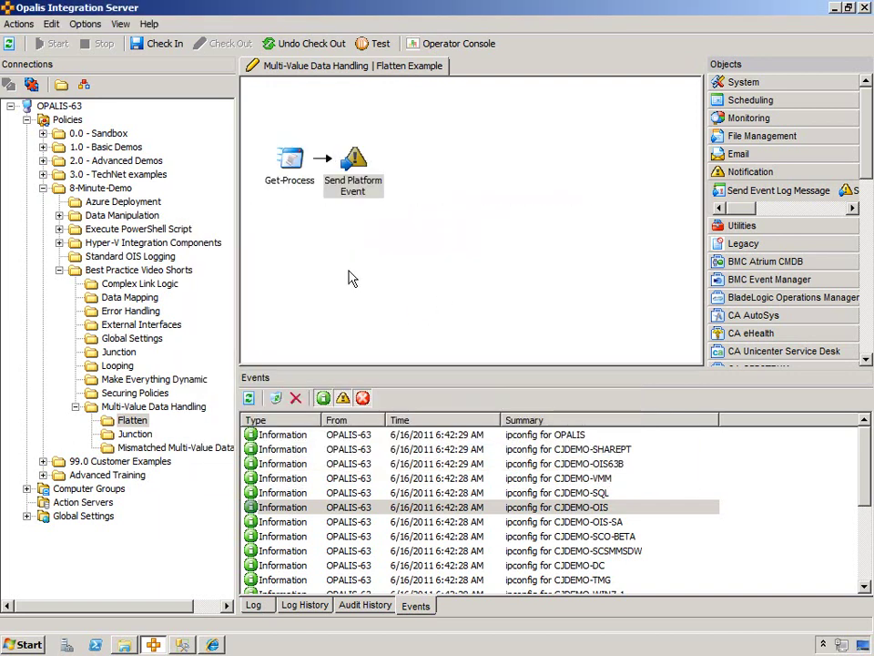
Step: Enable Flatten in the run behavior of the Get-Process object
click(364, 188)
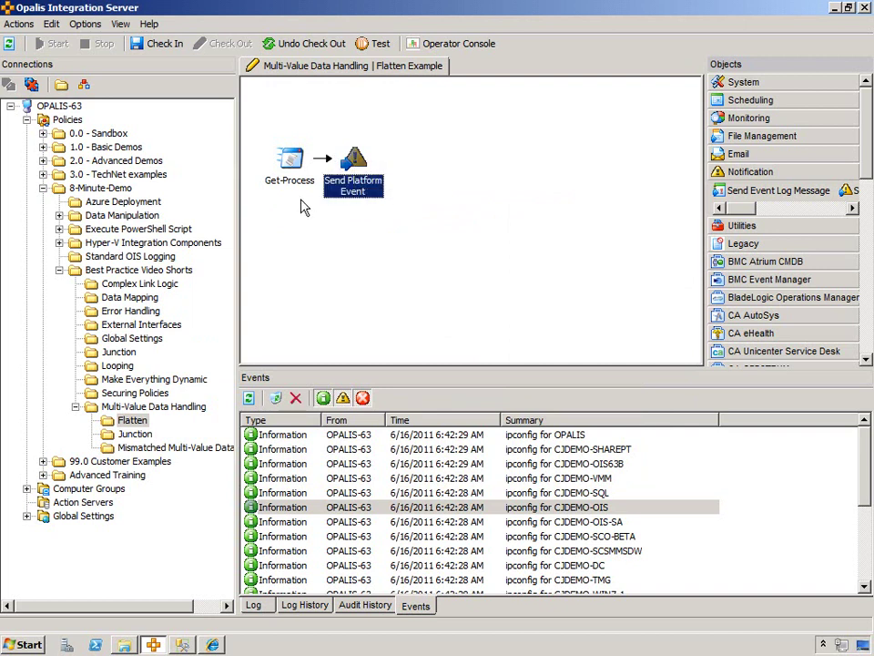
click(286, 165)
double_click(286, 165)
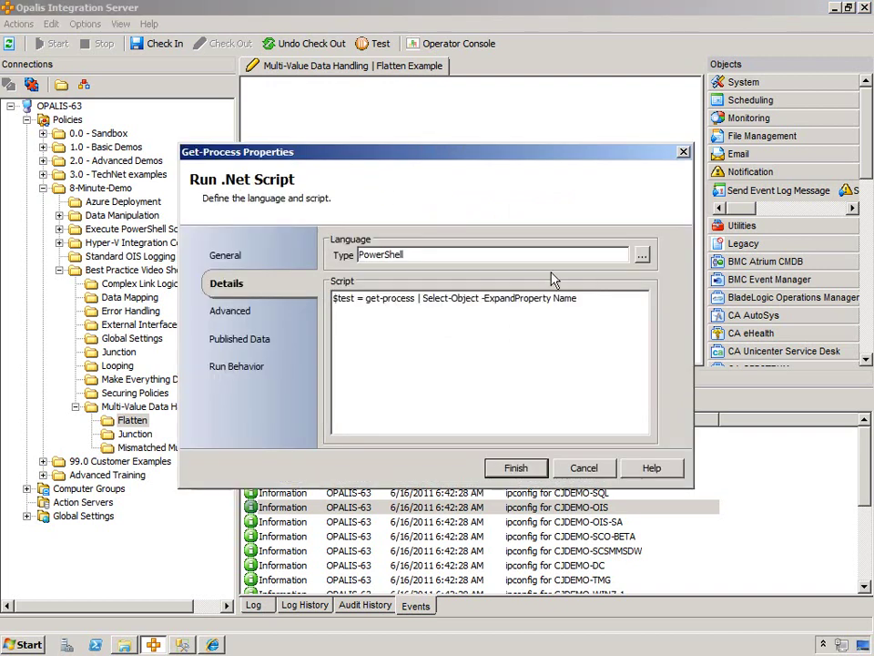
click(228, 368)
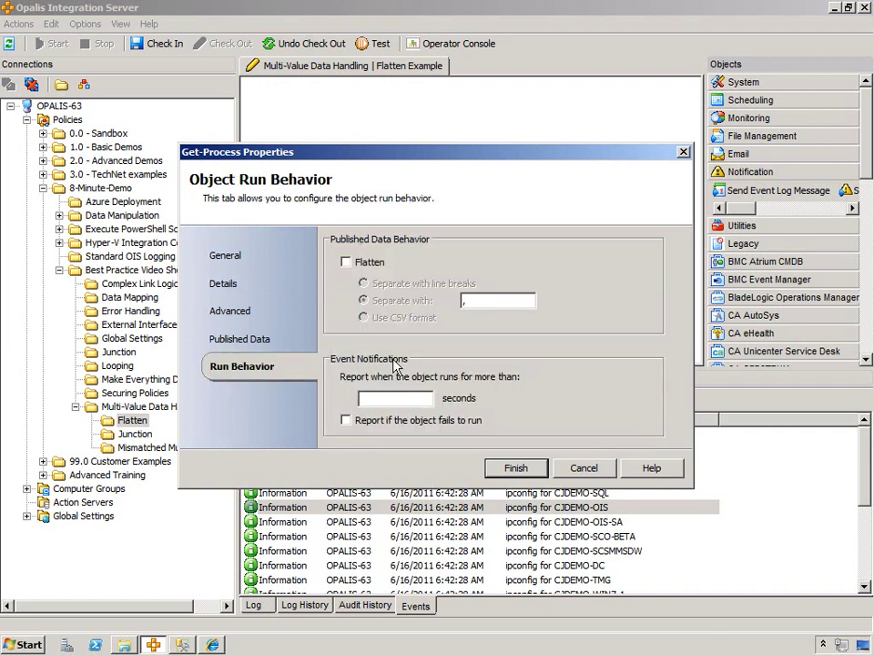
click(363, 265)
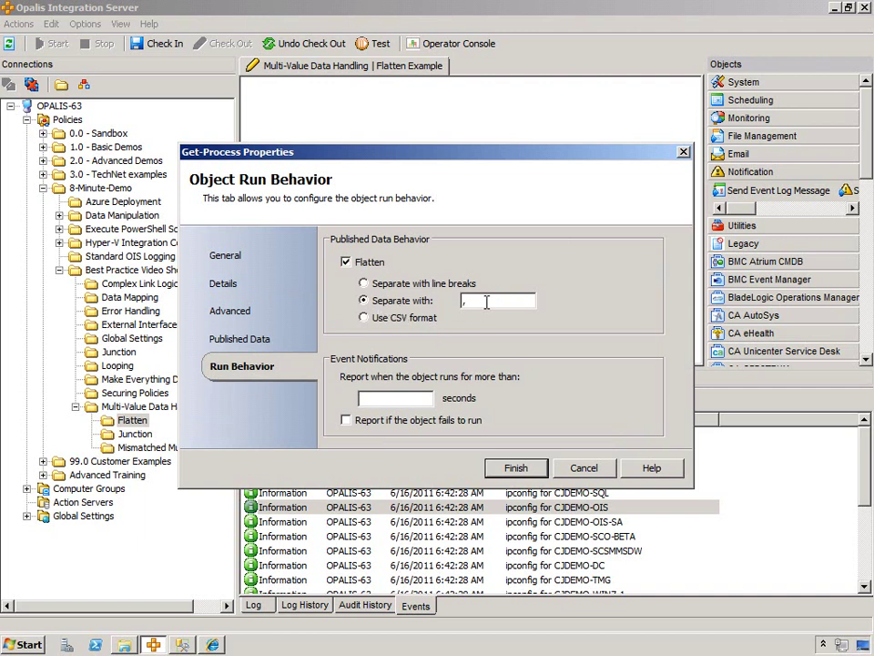
Step: Set the custom flatten separator to ##DELIM##
double_click(486, 302)
click(497, 302)
key(BackSpace)
text(##DELIM##)
right_click(518, 303)
mouse_move(565, 309)
key(Escape)
key(Escape)
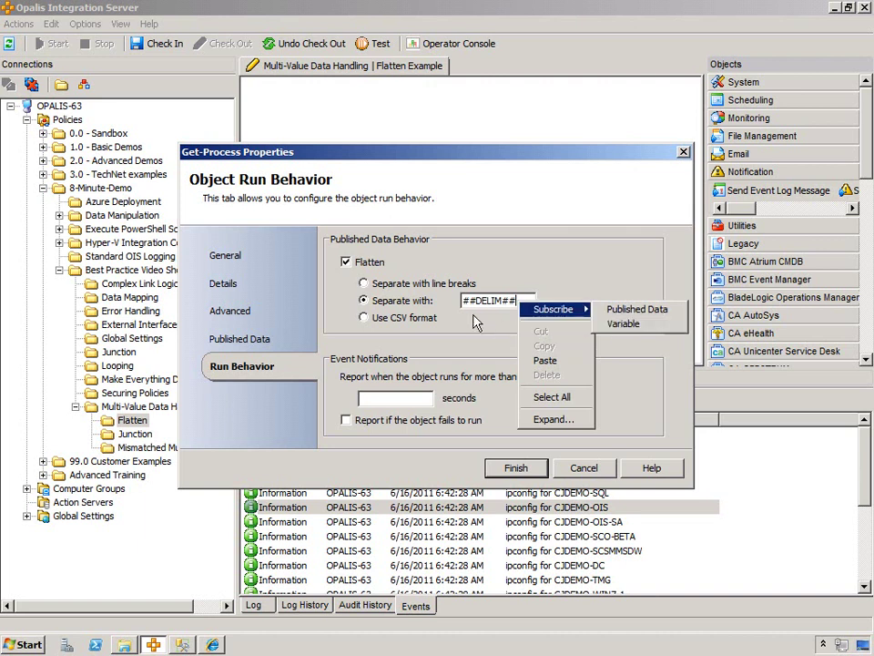
Step: Reset the custom separator to a comma, choose Separate with line breaks instead, and apply the Get-Process properties
key(ctrl+a)
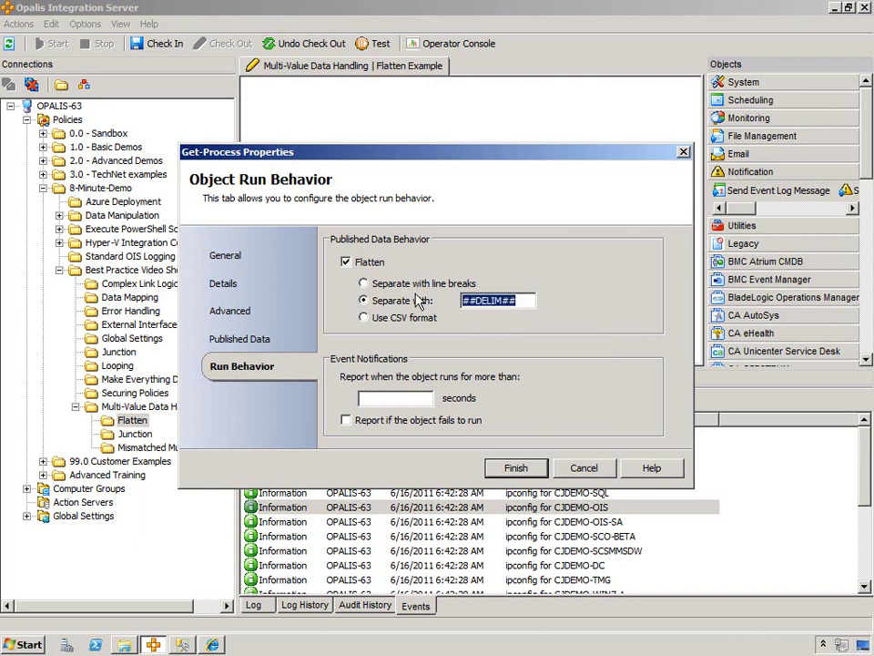
key(ctrl+a)
key(Delete)
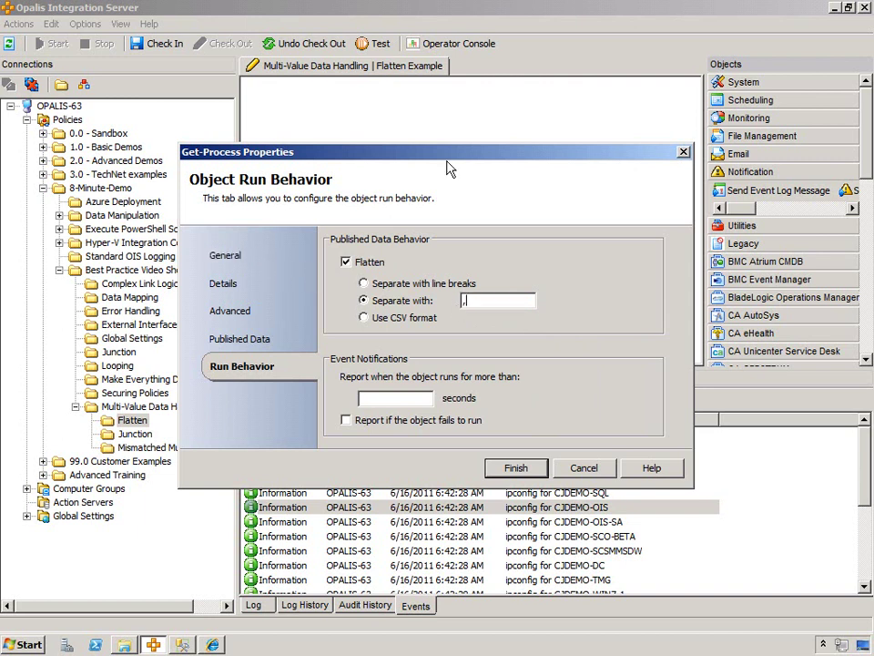
drag(451, 154, 459, 293)
text(,)
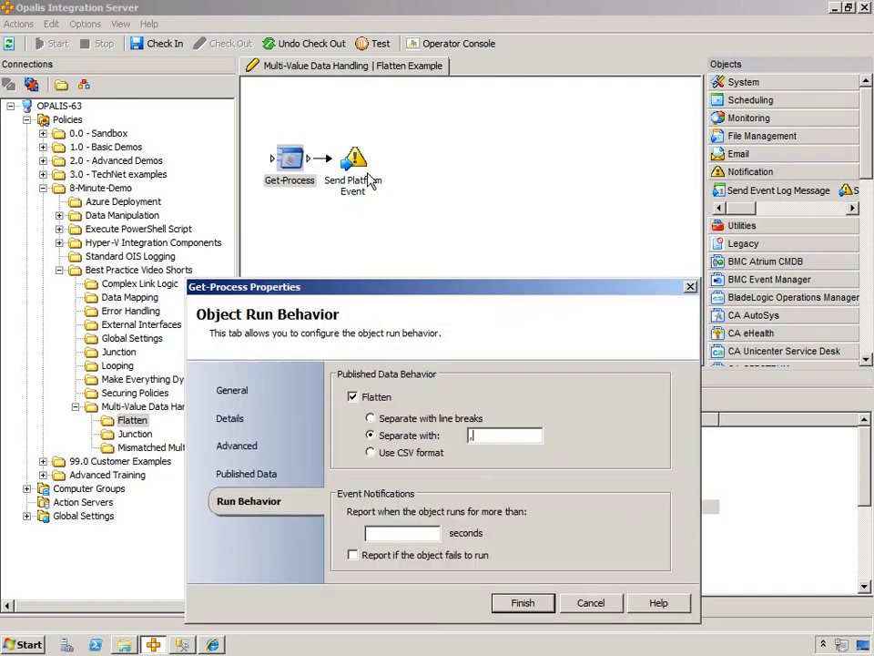
click(403, 421)
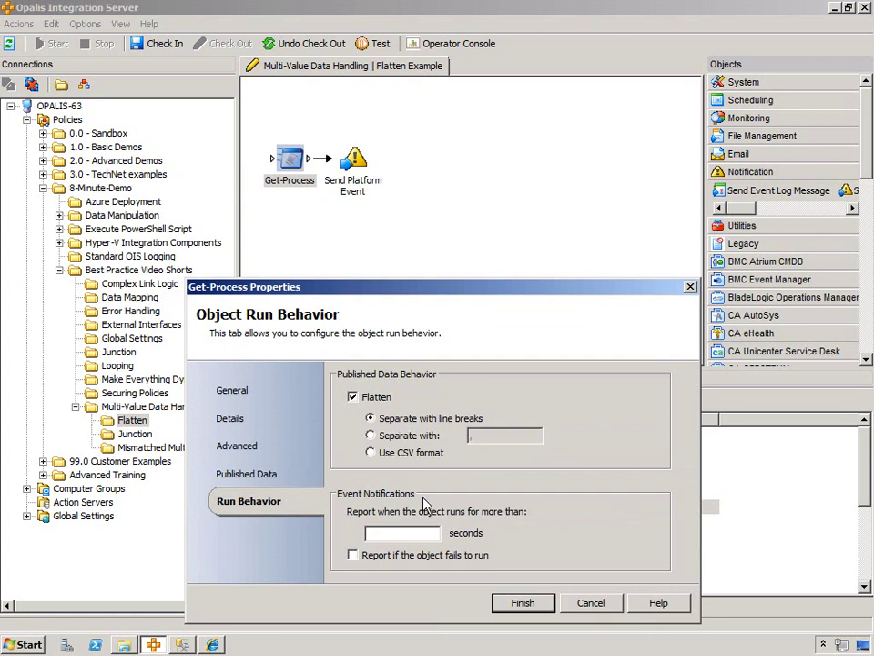
click(520, 602)
Step: Check in and start the Flatten Example policy, and refresh the events list
click(160, 47)
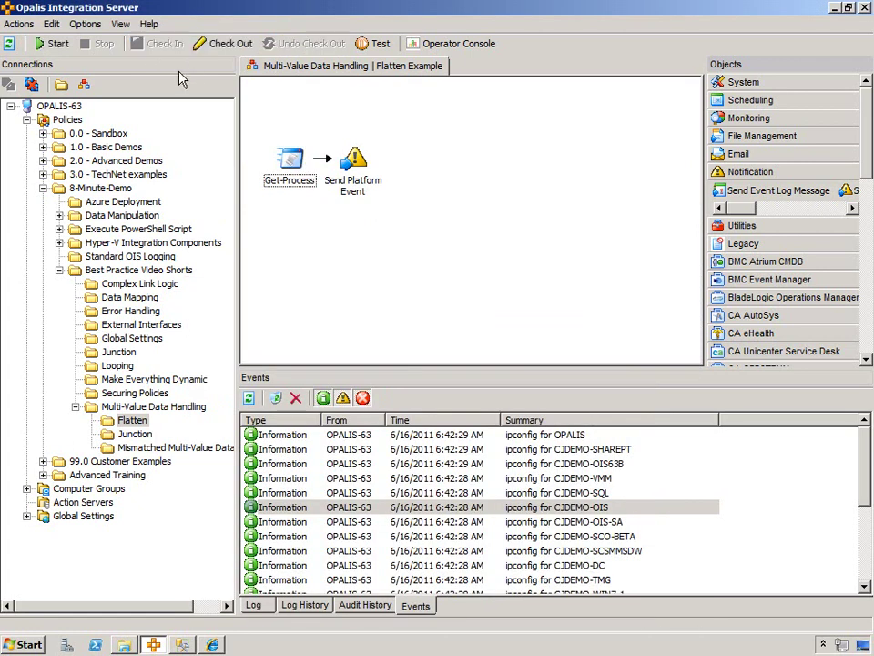
click(60, 45)
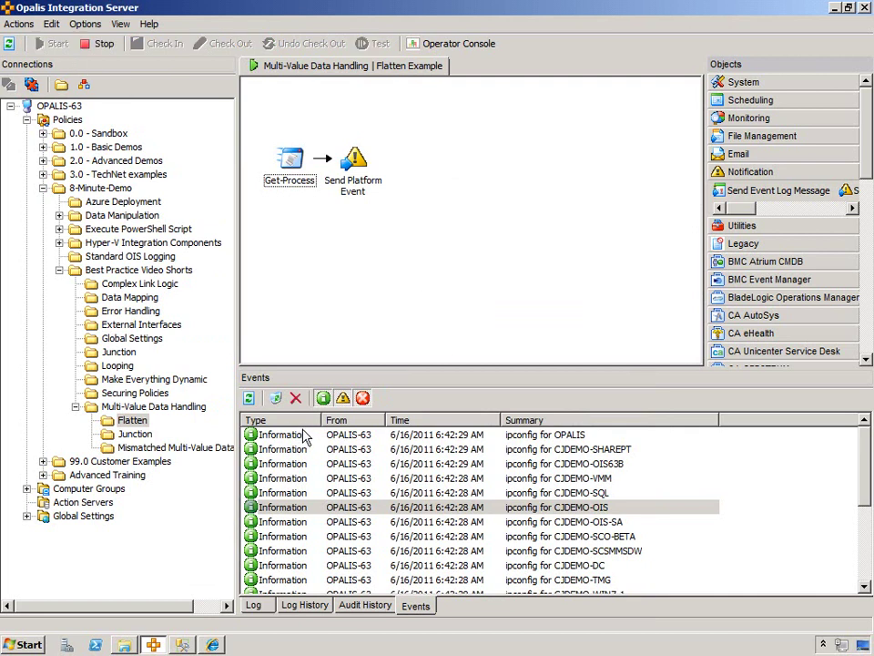
click(250, 400)
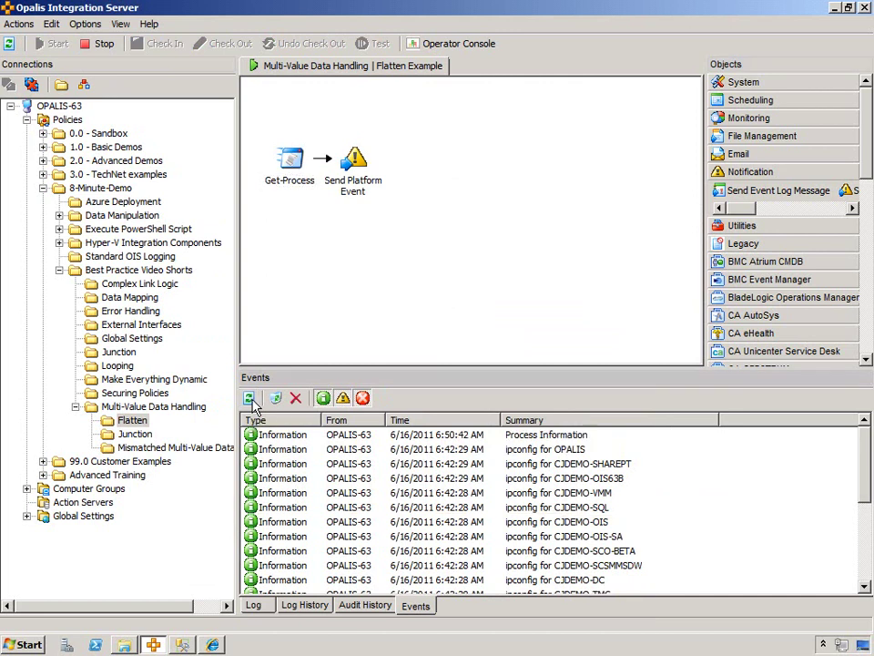
Step: Examine the process names in the details of the newest Process Information event
double_click(510, 435)
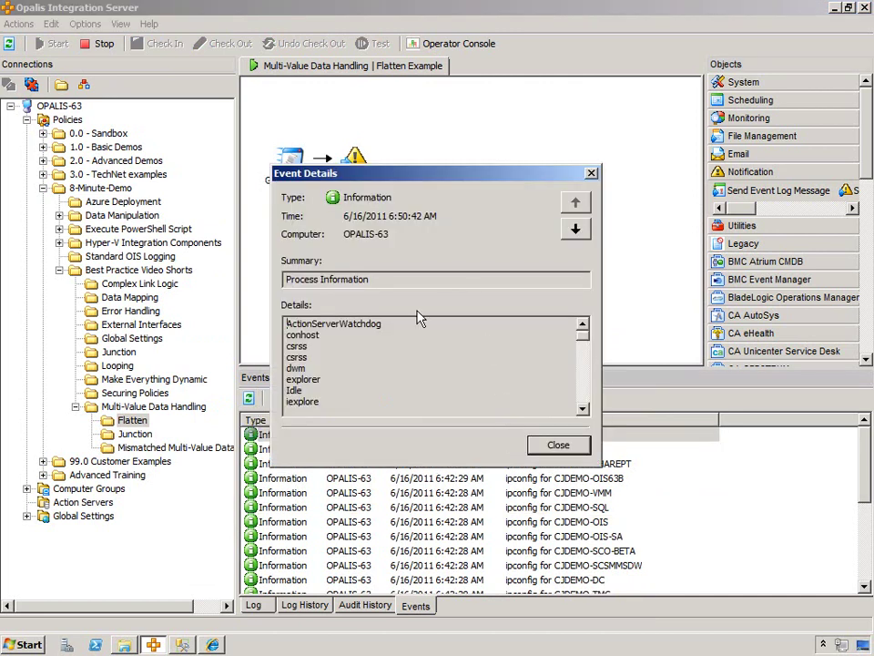
mouse_move(584, 340)
mouse_down()
mouse_move(584, 424)
mouse_move(584, 328)
mouse_up()
click(558, 446)
Step: Change the Get-Process flatten option to a custom separator of ##DELIM## and apply the properties
double_click(290, 156)
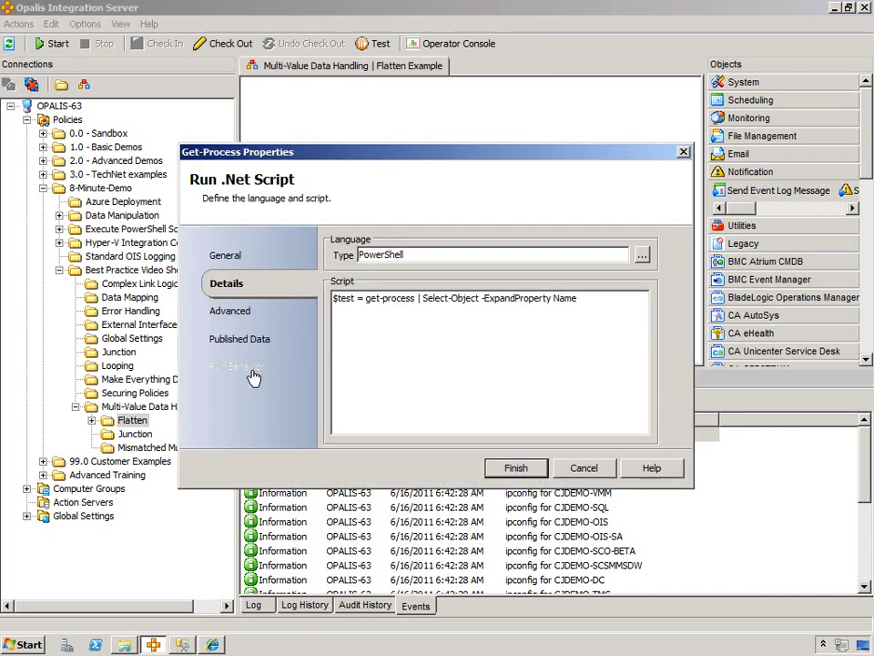
click(242, 366)
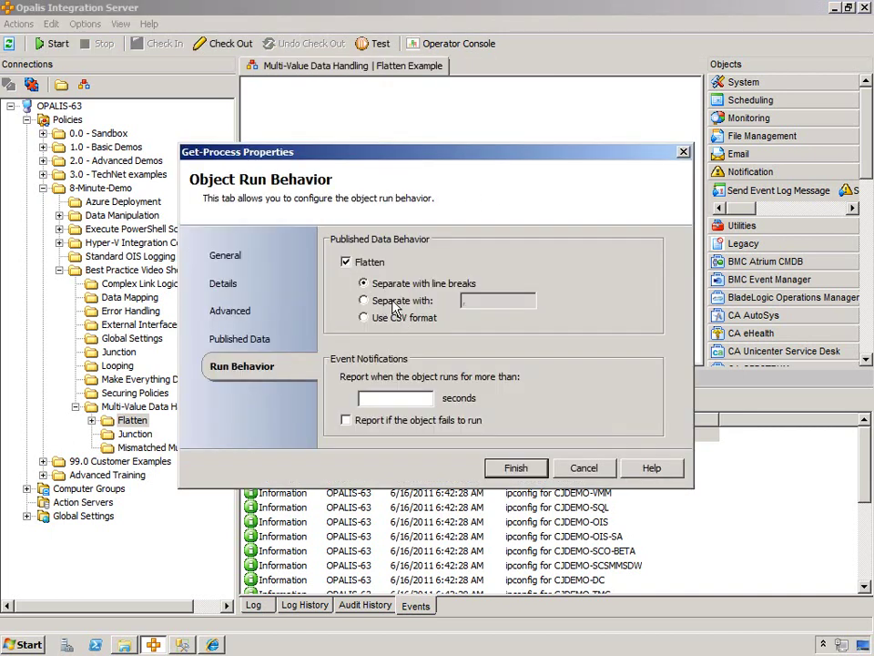
click(387, 301)
text(#)
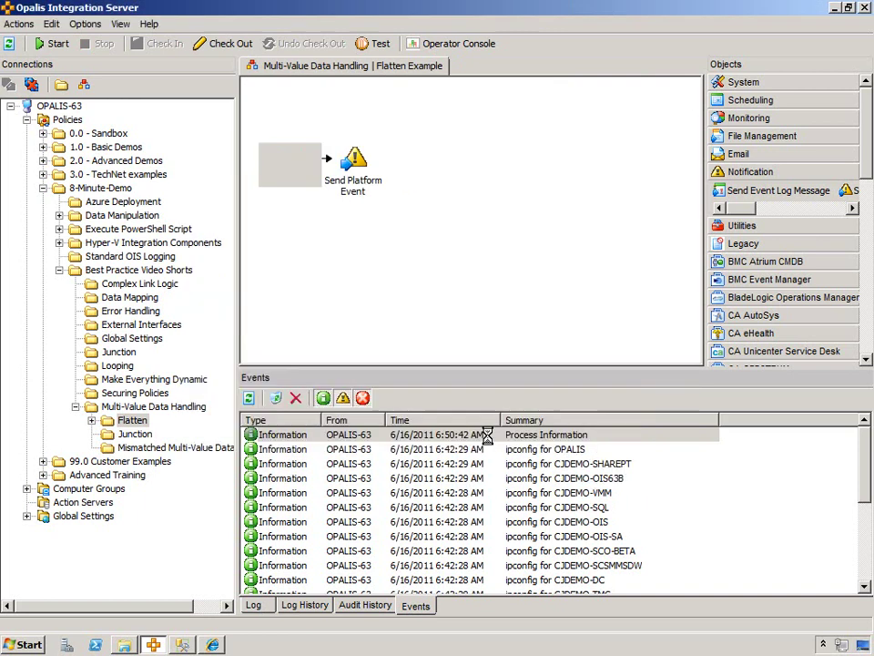
click(512, 467)
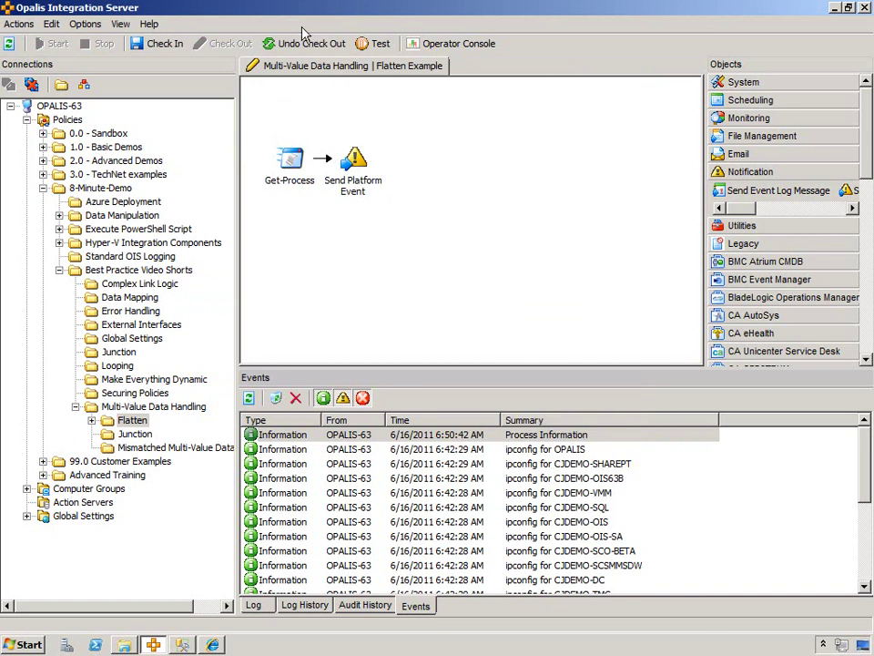
Step: Check in and start the Flatten Example policy, and inspect the separators in the new Process Information event's details
click(161, 44)
click(45, 44)
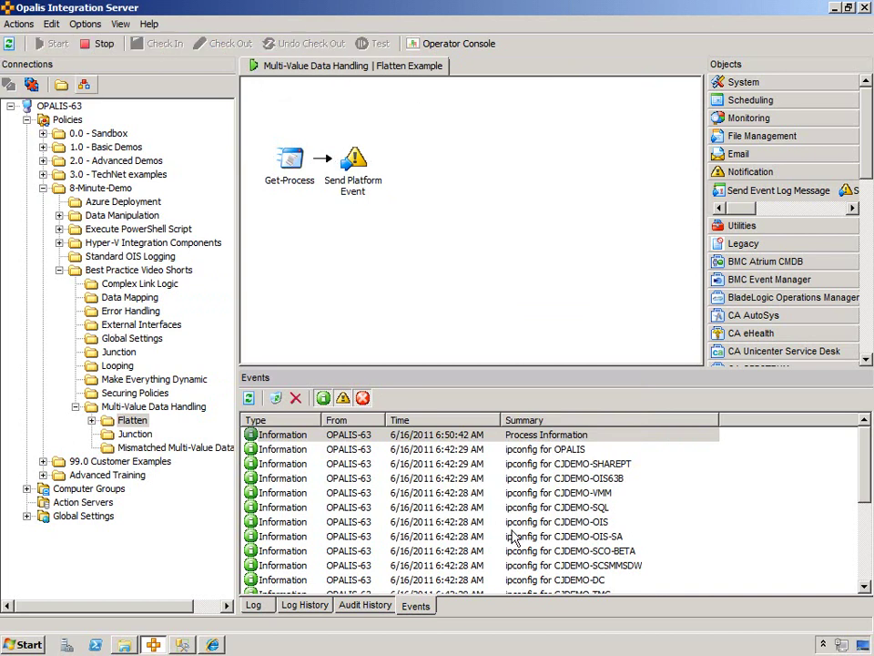
double_click(291, 435)
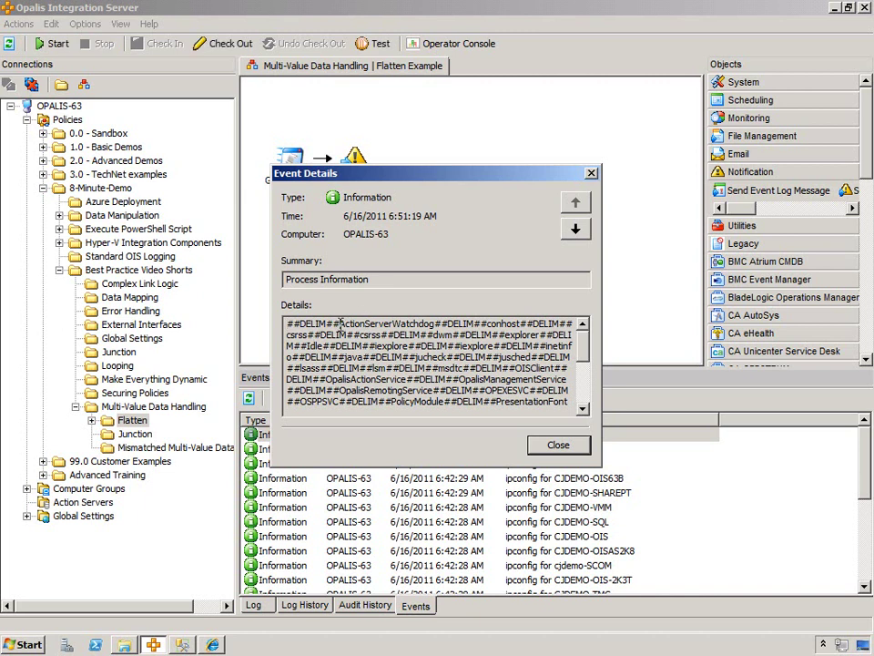
drag(340, 323, 436, 324)
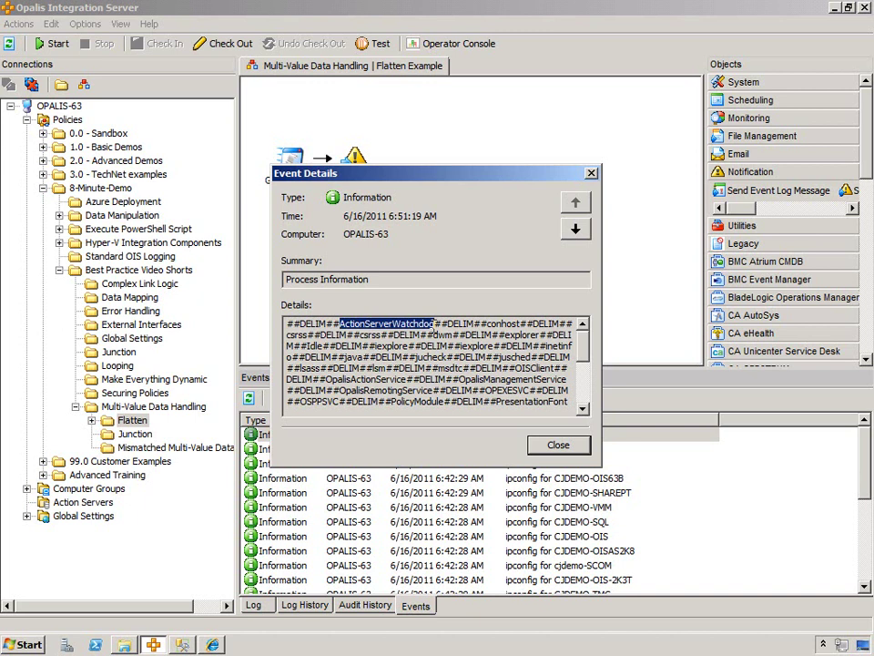
click(541, 445)
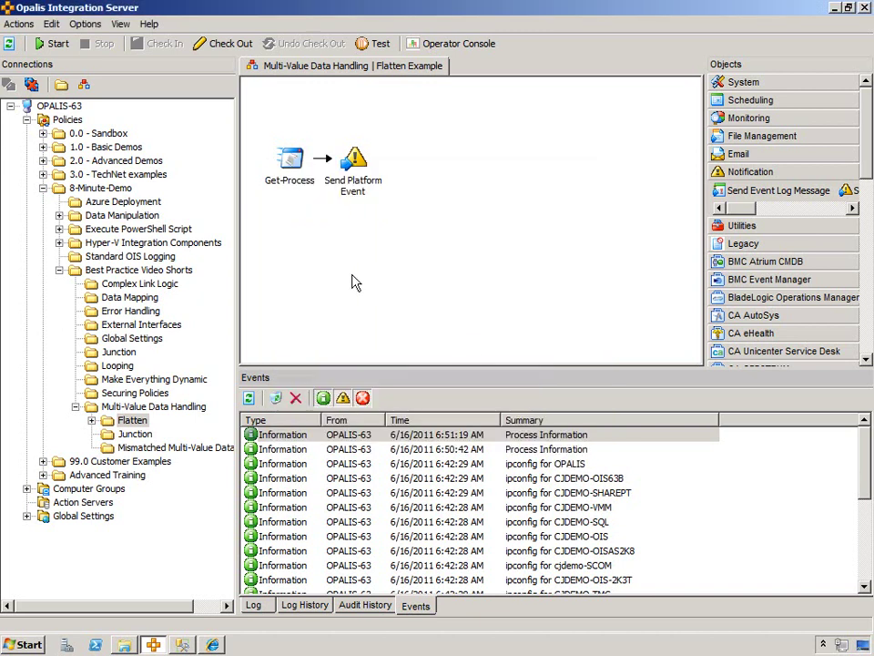
Step: Set the custom flatten separator of Get-Process to a semicolon and apply the properties
double_click(292, 174)
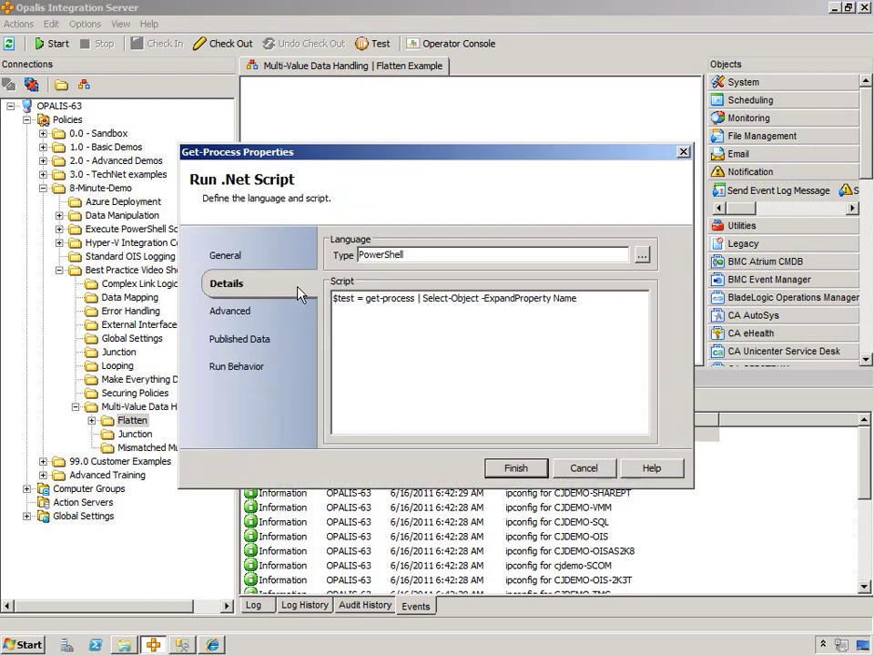
click(241, 343)
click(237, 365)
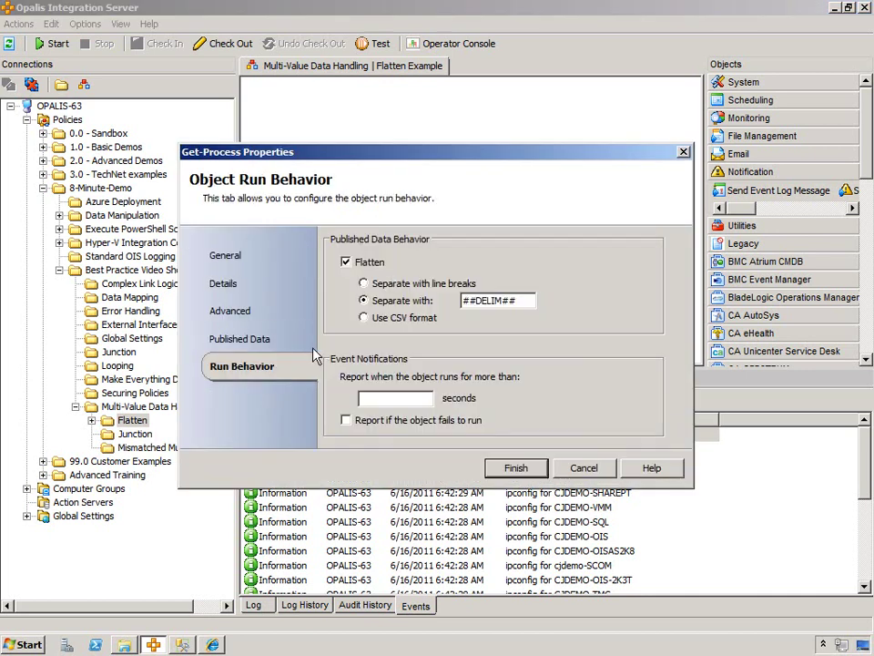
click(372, 284)
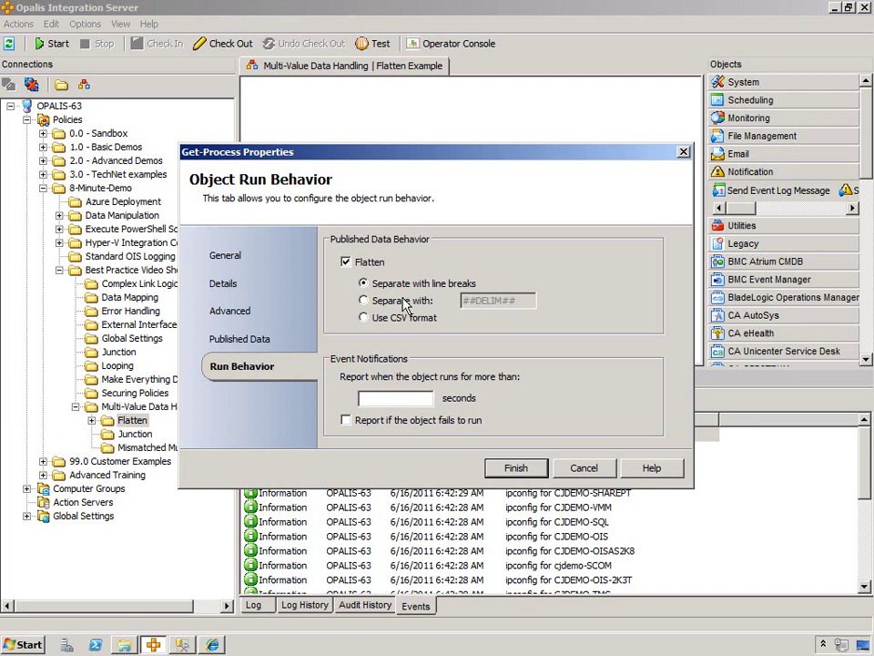
click(400, 301)
key(Tab)
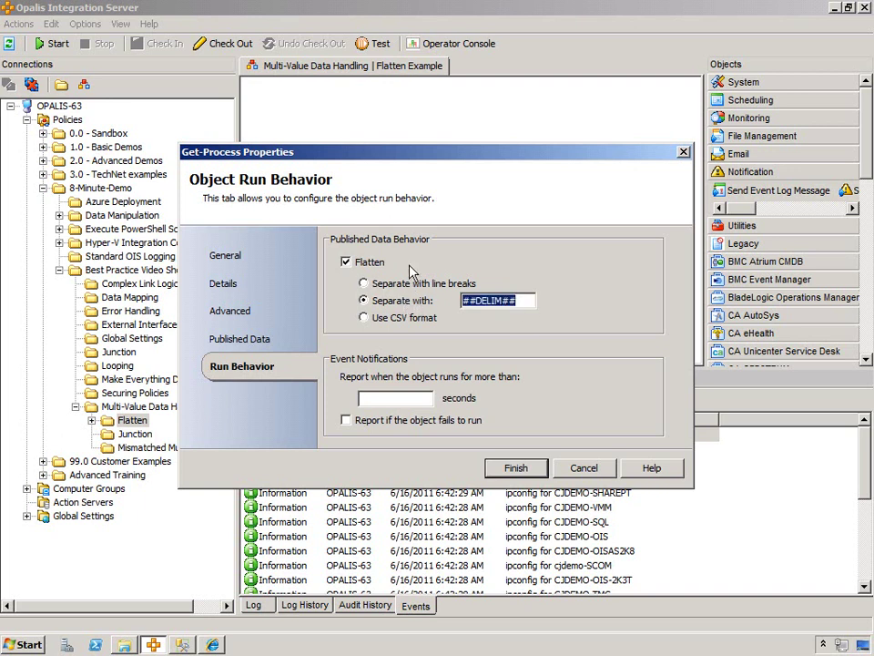
text(;)
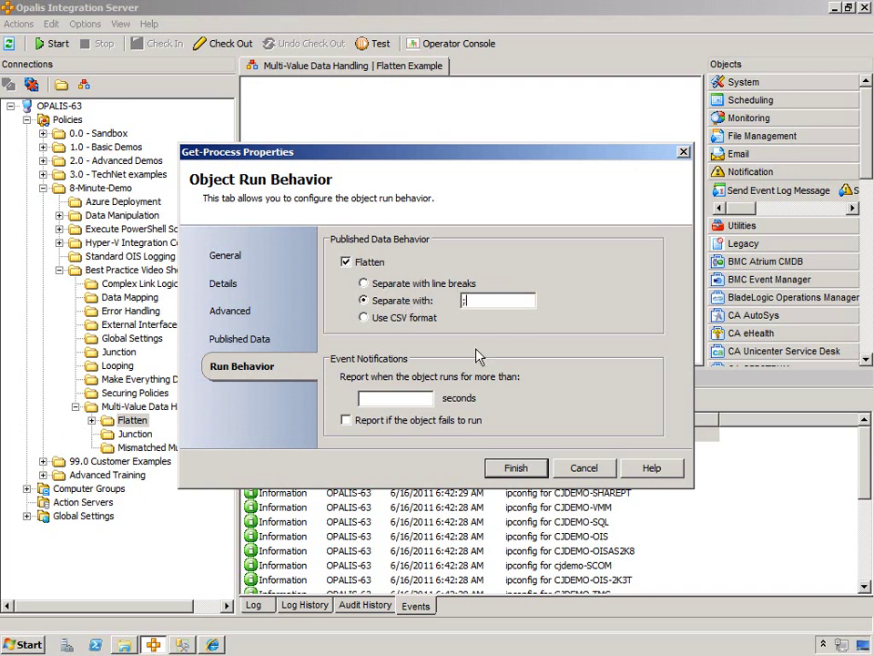
click(515, 469)
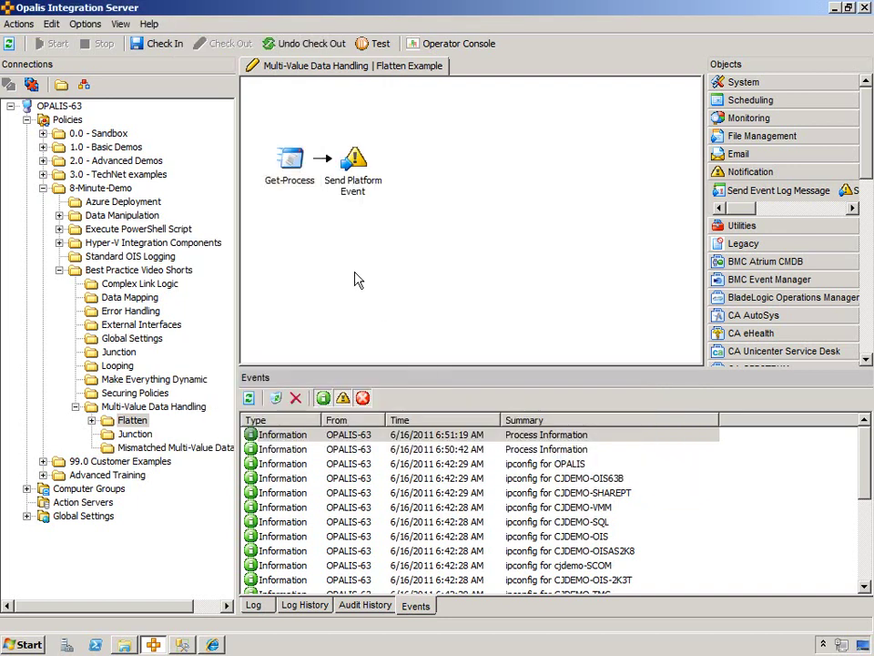
Step: Add a Run .Net Script object to the policy and link it after Send Platform Event
click(289, 162)
click(353, 163)
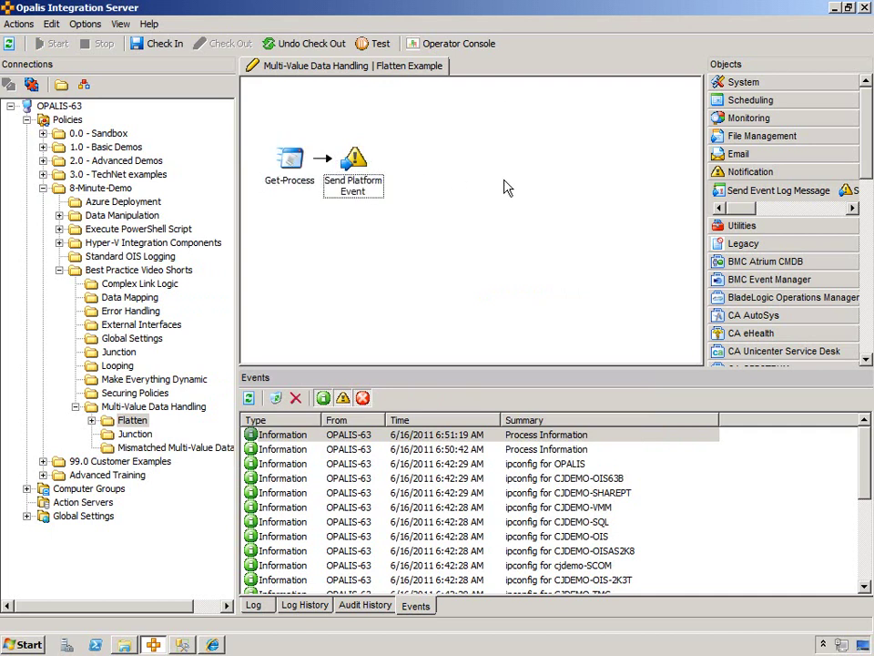
click(743, 82)
drag(758, 101, 417, 159)
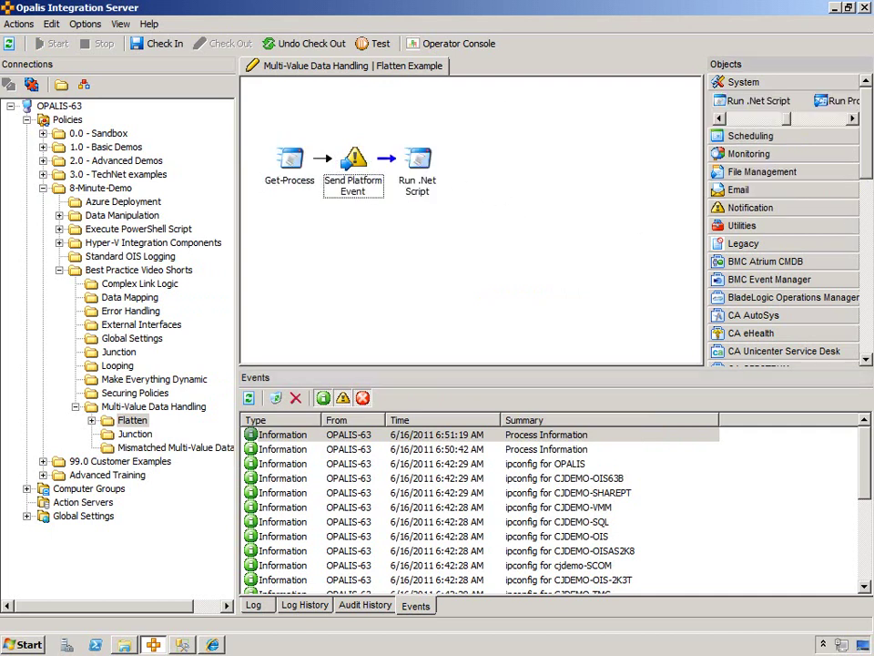
click(417, 161)
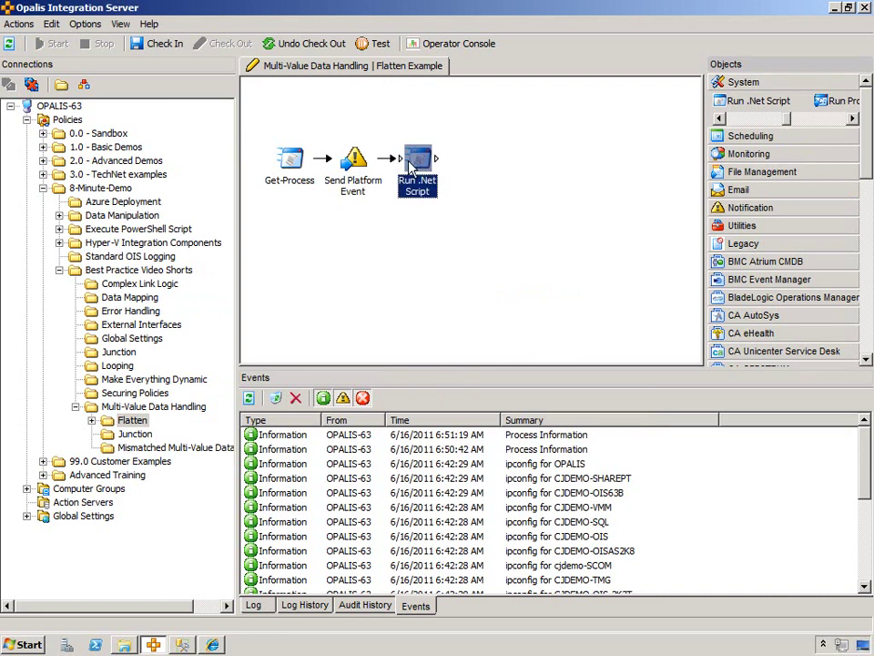
Step: Set the Run .Net Script language to C# and enter a script that splits the DATAHERE string at semicolons and adds each item to lstResults
double_click(417, 165)
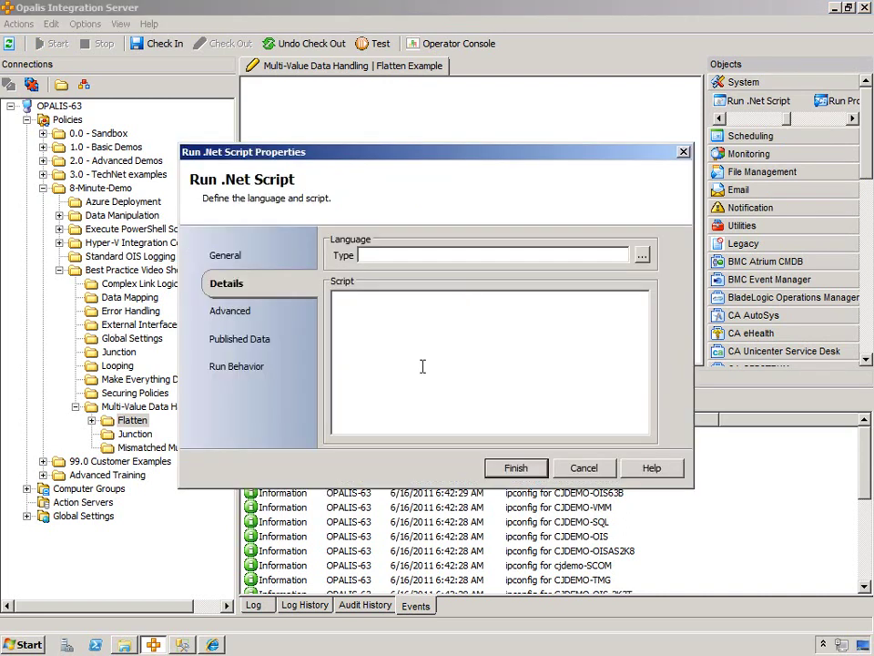
click(641, 255)
double_click(379, 229)
click(407, 340)
text(string res = @"DATAHERE"; string[] results = res.Split(new string[] {";"}, StringSplitOptions.RemoveEmptyEntries); int last = results.Length; int i = 0; for (i = 0; i < last; i++) {   lstResults.Add(results[i]); })
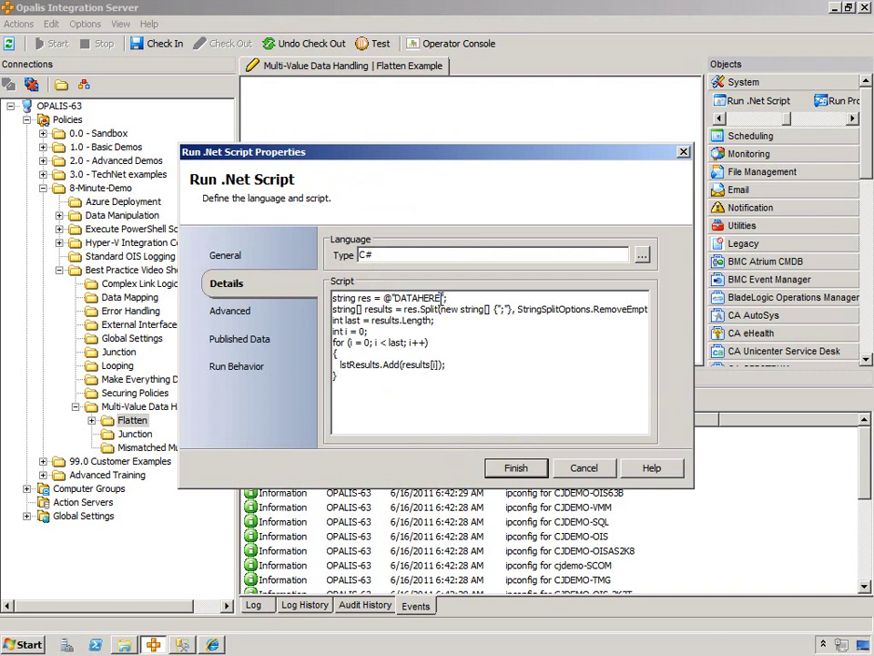
Step: Replace the DATAHERE placeholder in the script with the published Output from Get-Process
double_click(397, 297)
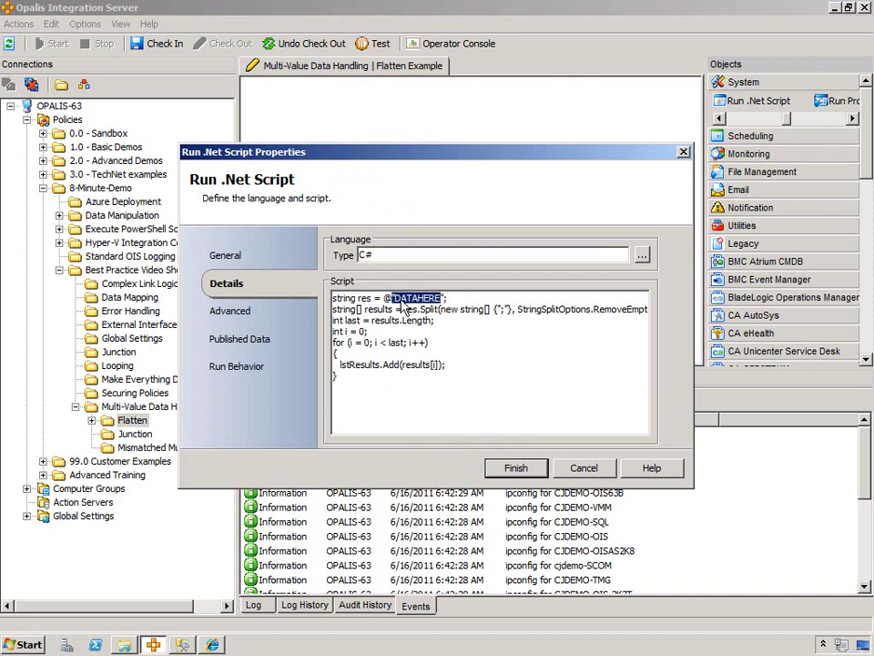
key(Delete)
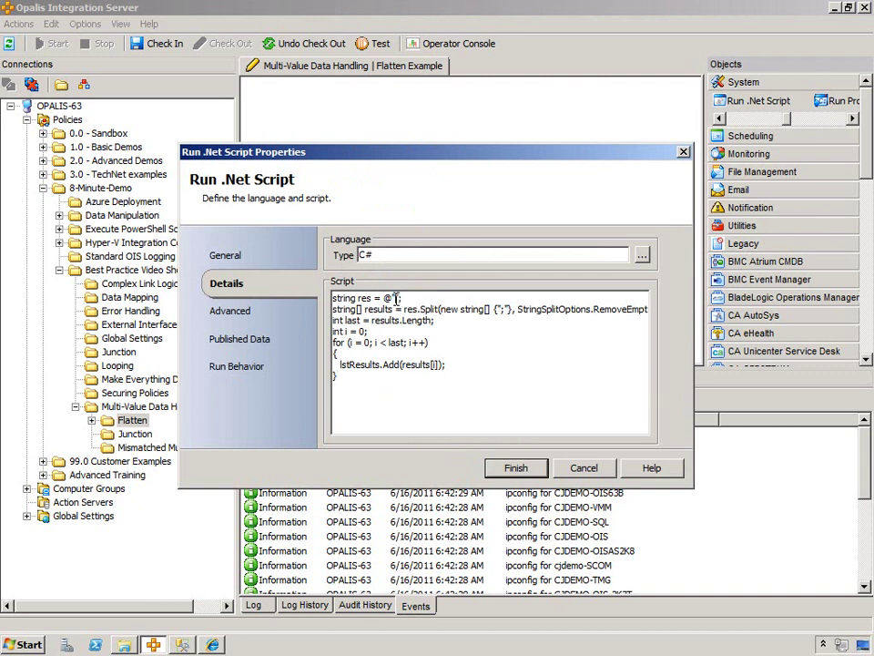
right_click(399, 300)
mouse_move(406, 307)
click(497, 307)
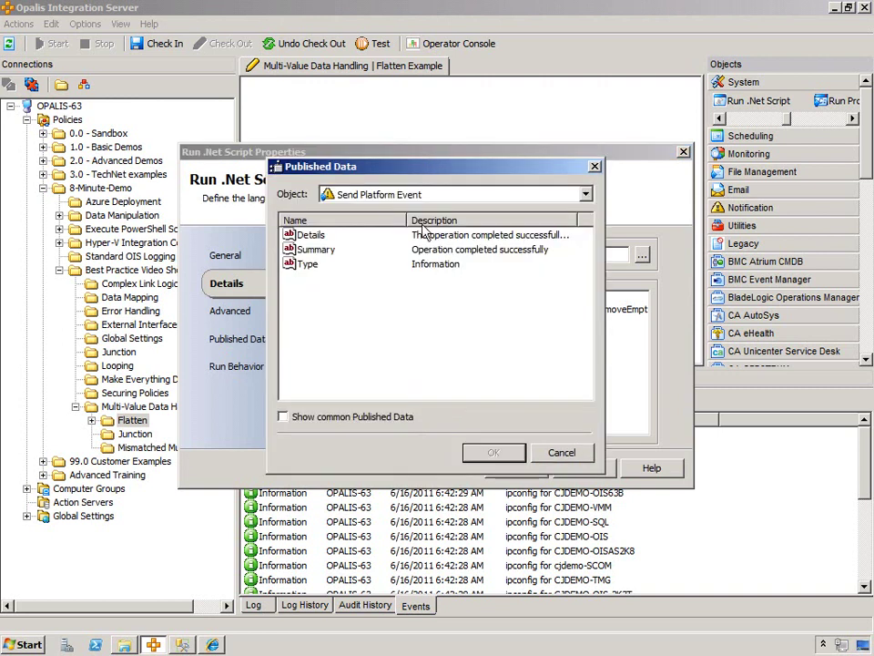
click(392, 194)
click(381, 211)
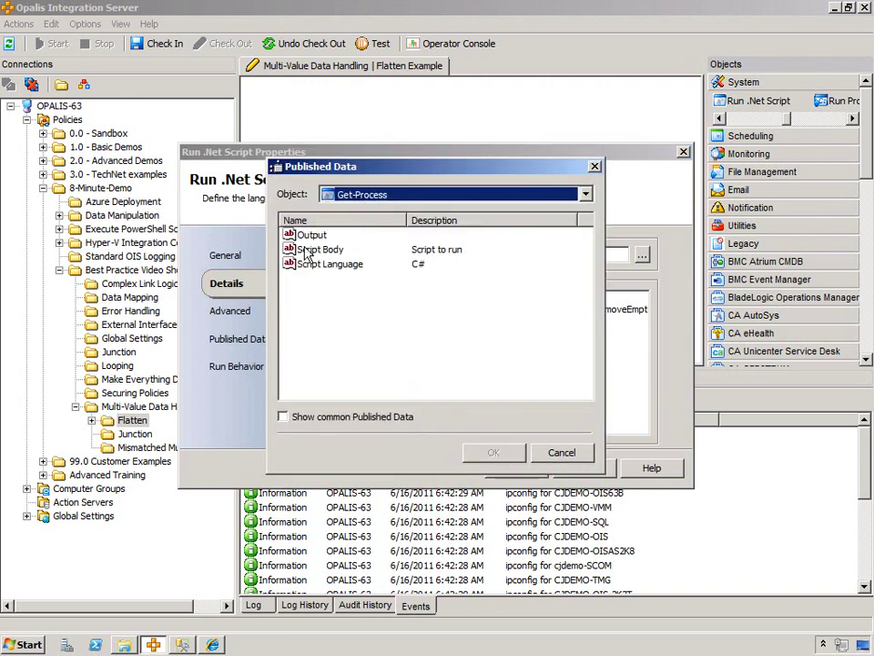
click(310, 237)
double_click(310, 236)
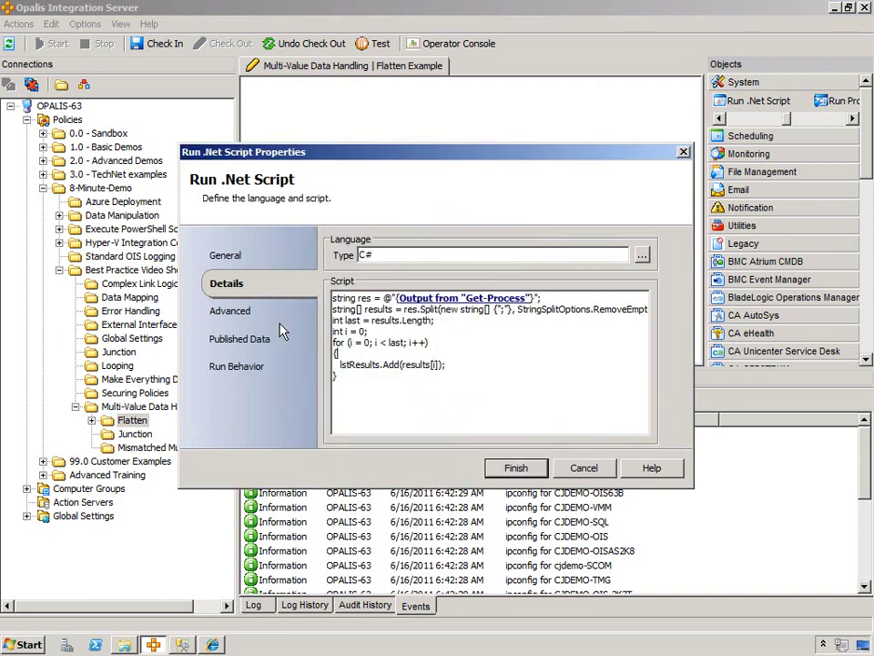
Step: Add the System namespace to the Run .Net Script object
click(234, 312)
click(615, 257)
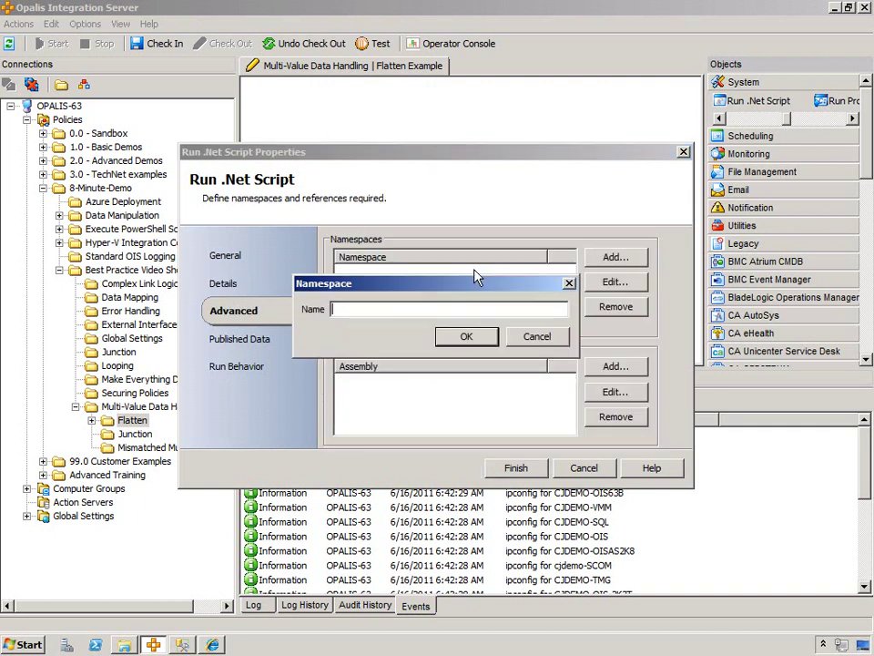
text(System)
key(Return)
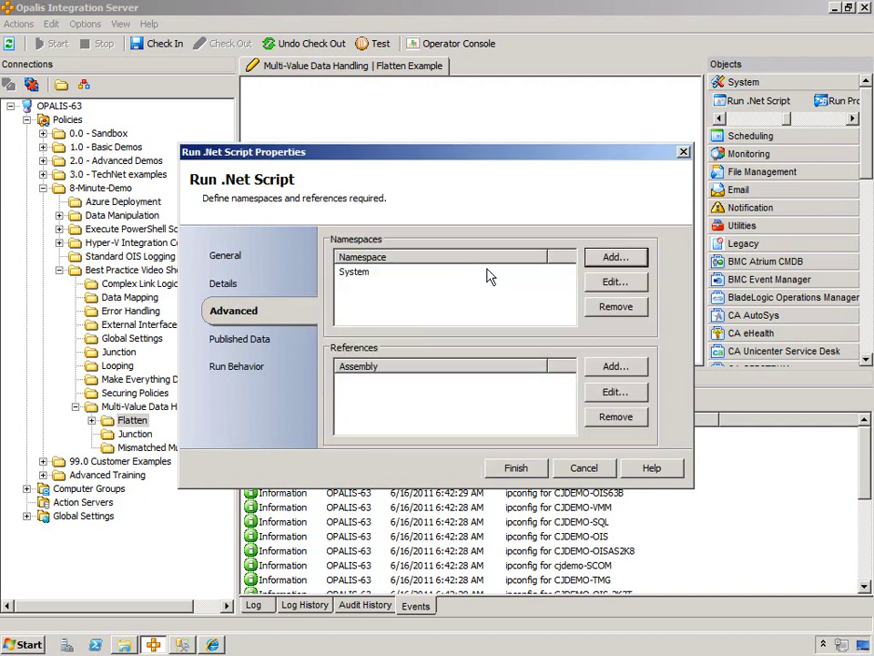
Step: Publish the script's lstResults variable as a String collection, giving it a name that starts with Multi-Value
click(227, 283)
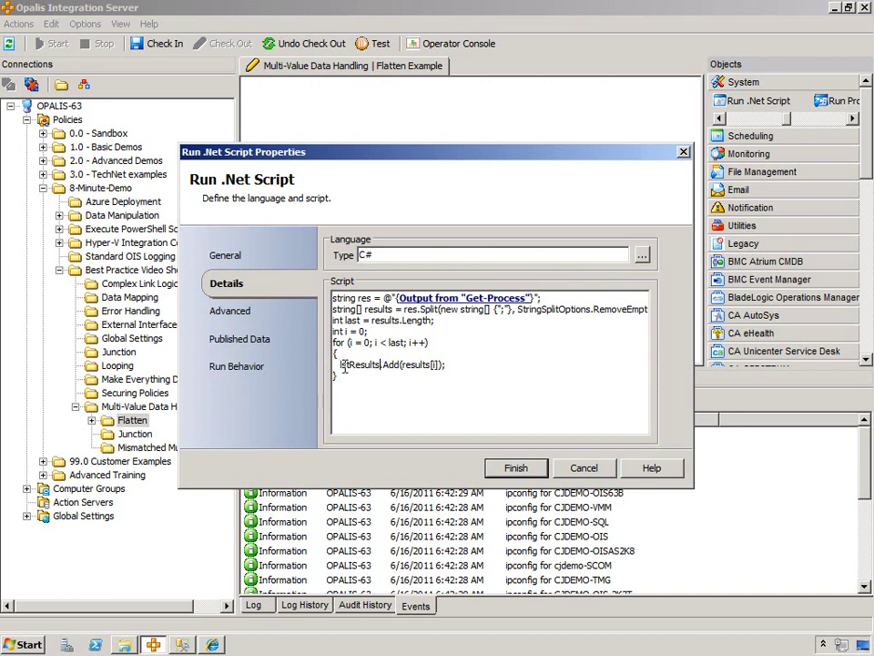
double_click(343, 365)
key(ctrl+c)
click(264, 342)
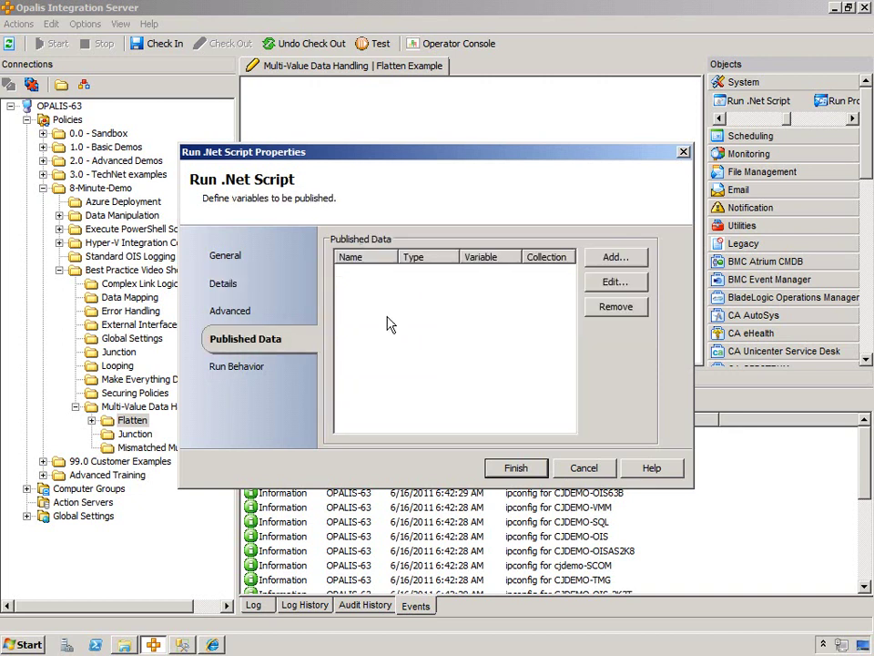
click(613, 257)
click(371, 338)
key(ctrl+v)
click(369, 319)
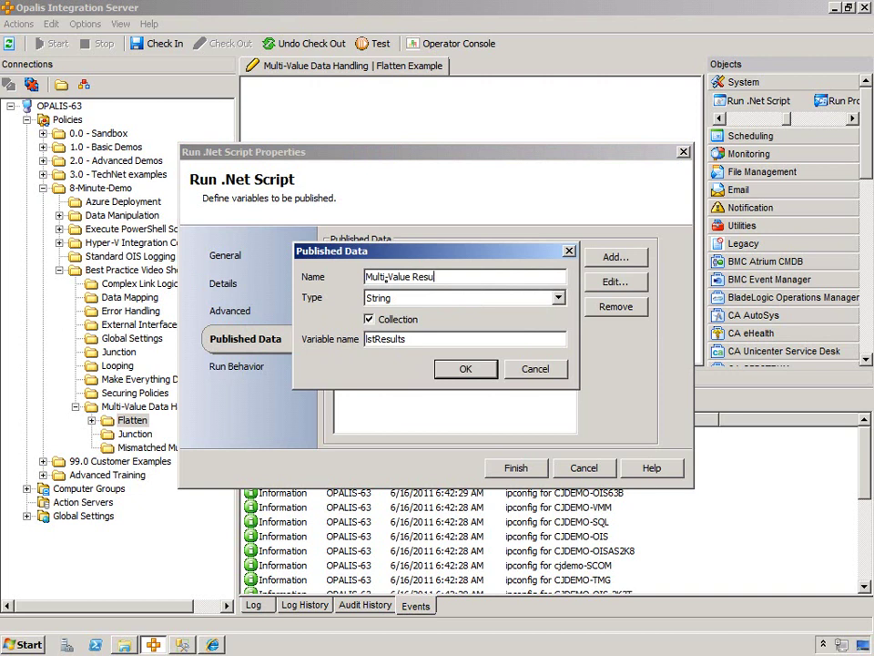
key(Return)
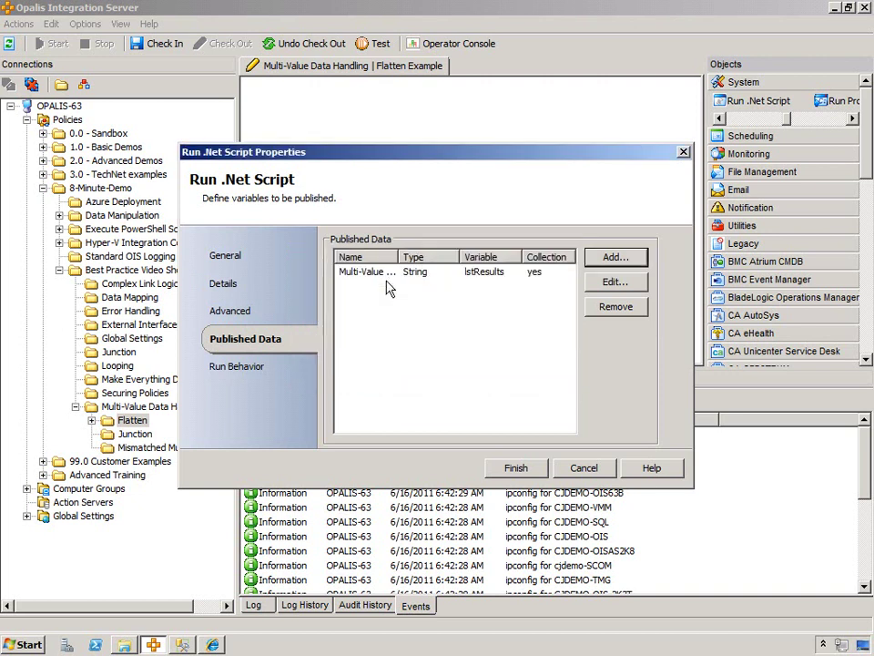
Step: Review the script's split, length and loop lines and the published data entry they fill
click(227, 284)
click(445, 364)
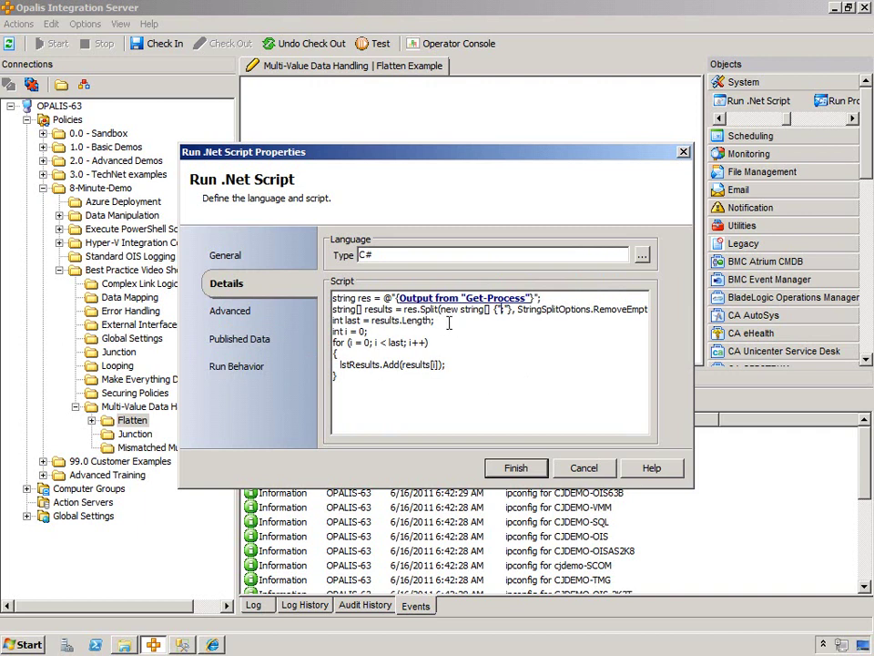
drag(449, 323, 334, 321)
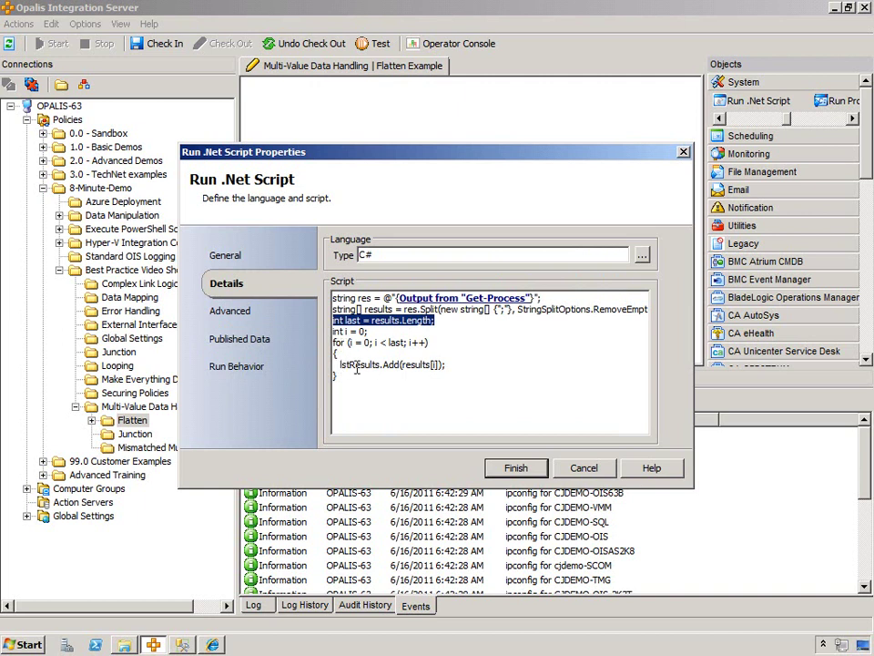
click(435, 363)
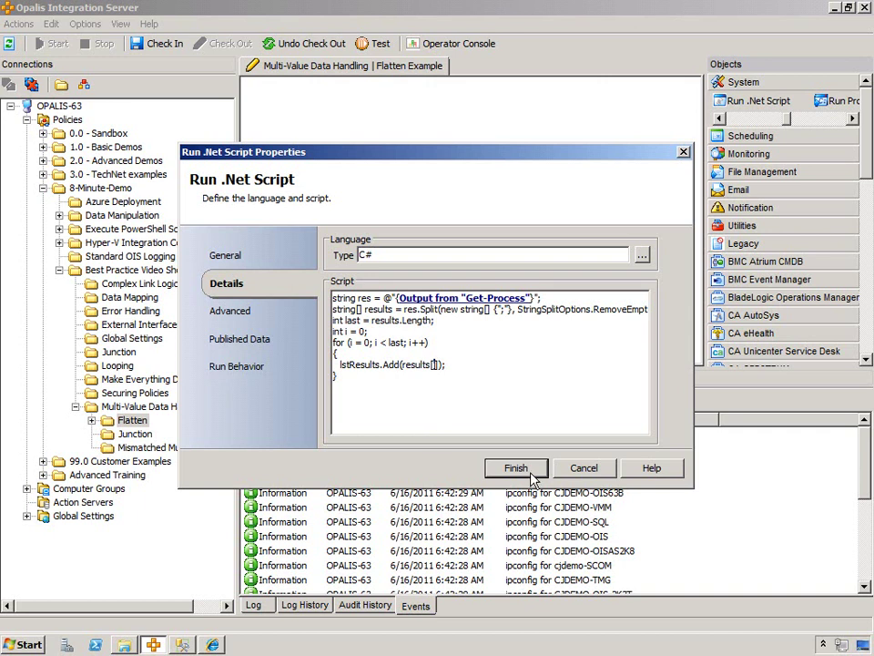
click(242, 339)
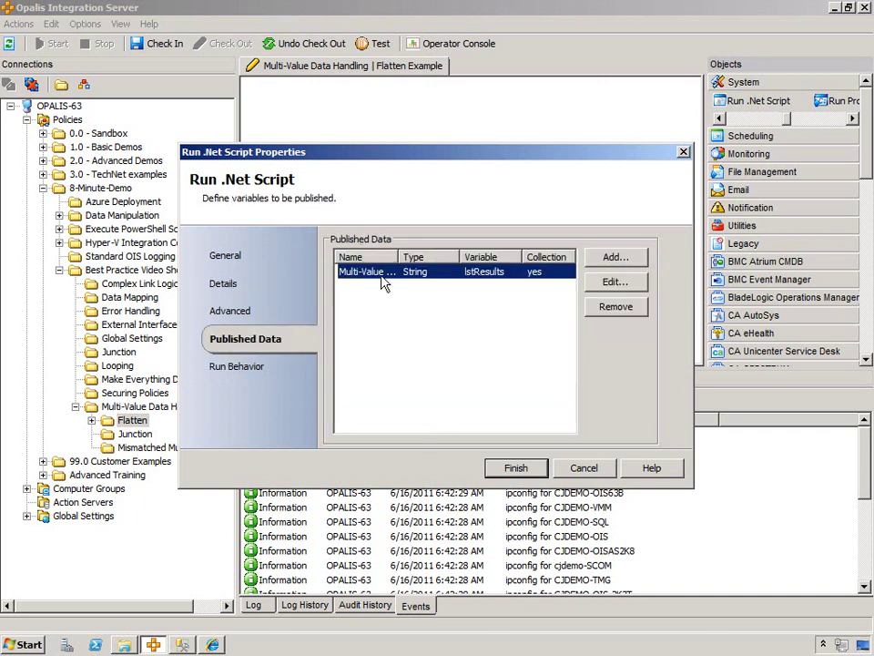
Step: Confirm the script settings, add a second Send Platform Event after Run .Net Script and link the script to it
click(515, 467)
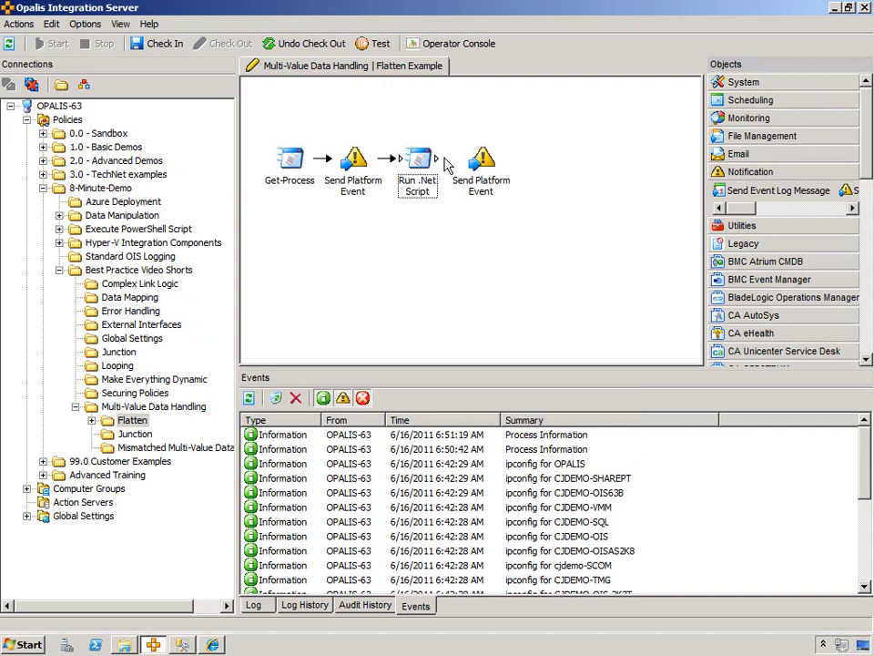
drag(446, 162, 481, 163)
click(476, 180)
Step: Rename the first Send Platform Event as Flattened and the second one as Expanded
click(354, 187)
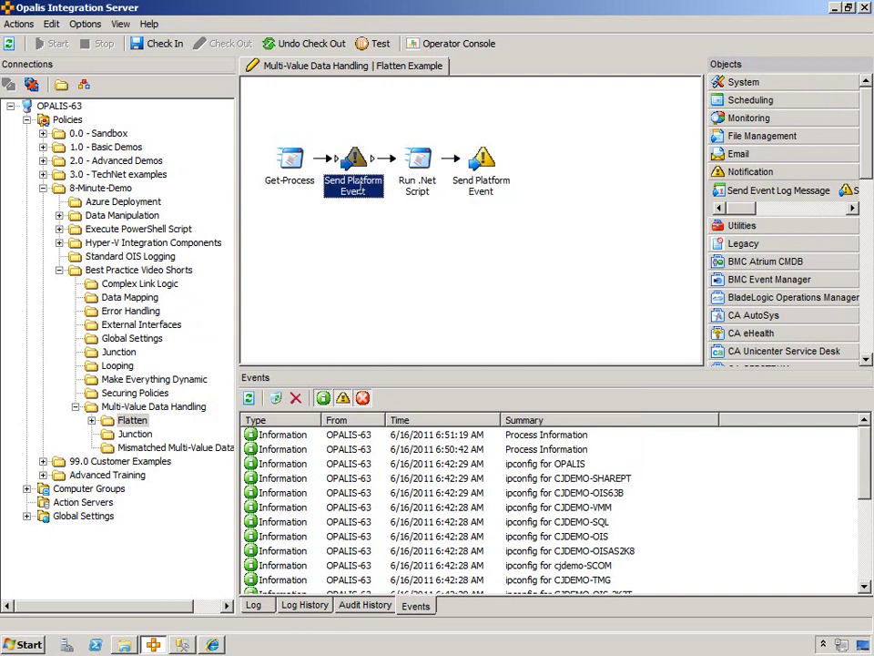
click(351, 190)
text(Flattened)
key(Return)
click(481, 187)
click(482, 188)
text(Expanded)
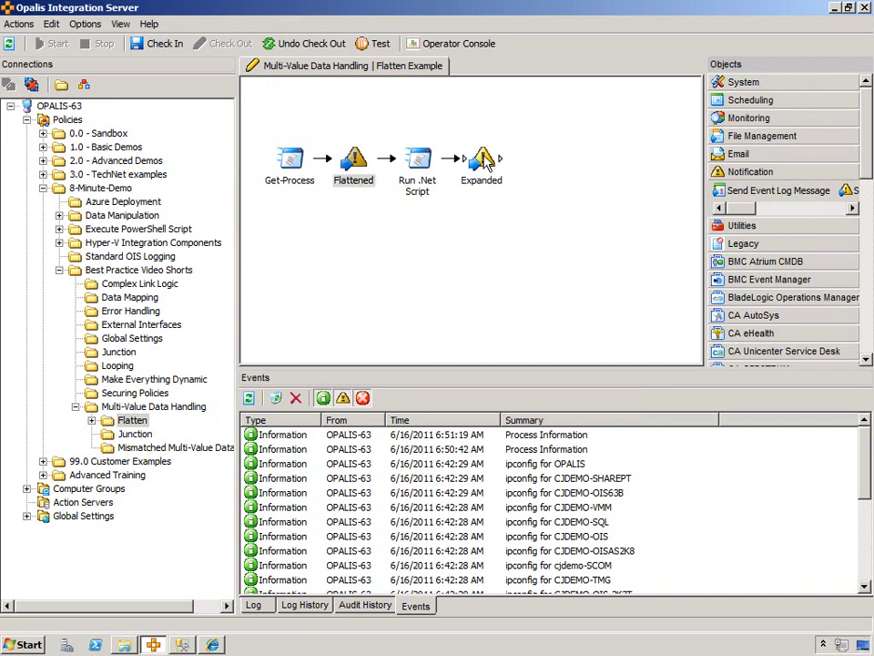
Step: Configure the Expanded event as type Information with the published Multi-Value Results from Run .Net Script as its summary
double_click(506, 187)
click(492, 243)
click(455, 256)
click(404, 263)
right_click(407, 264)
mouse_move(469, 273)
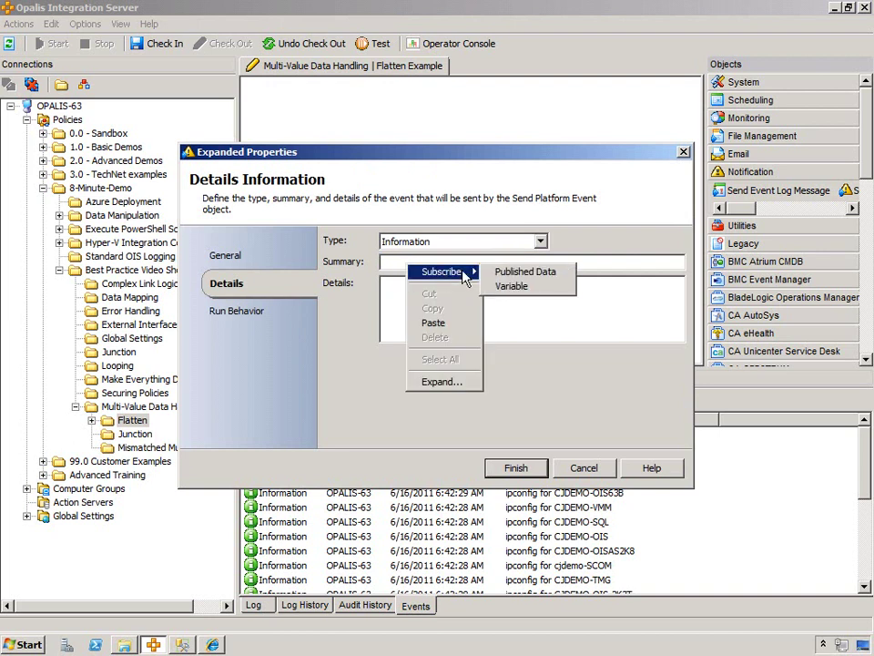
click(536, 271)
double_click(314, 248)
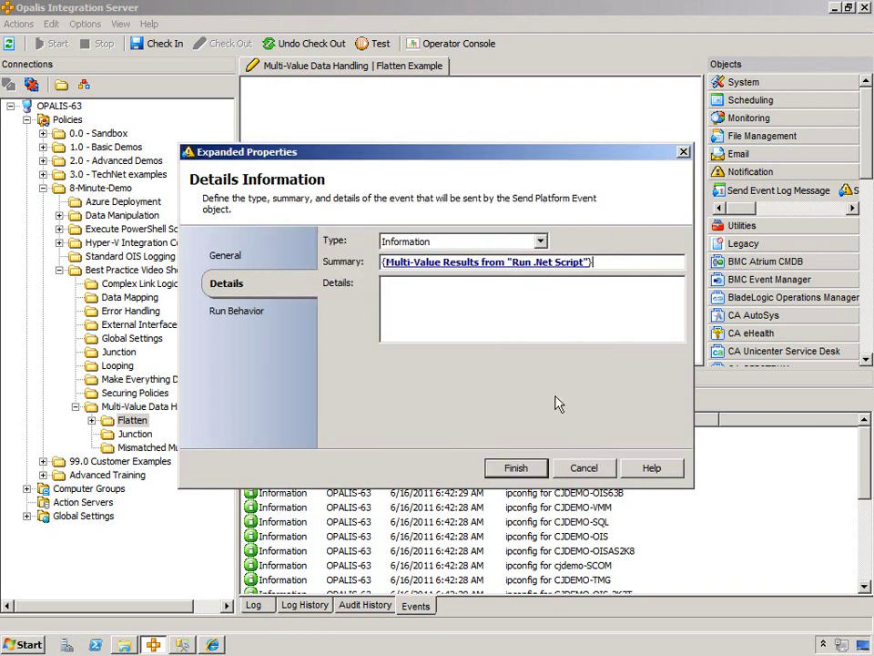
click(515, 468)
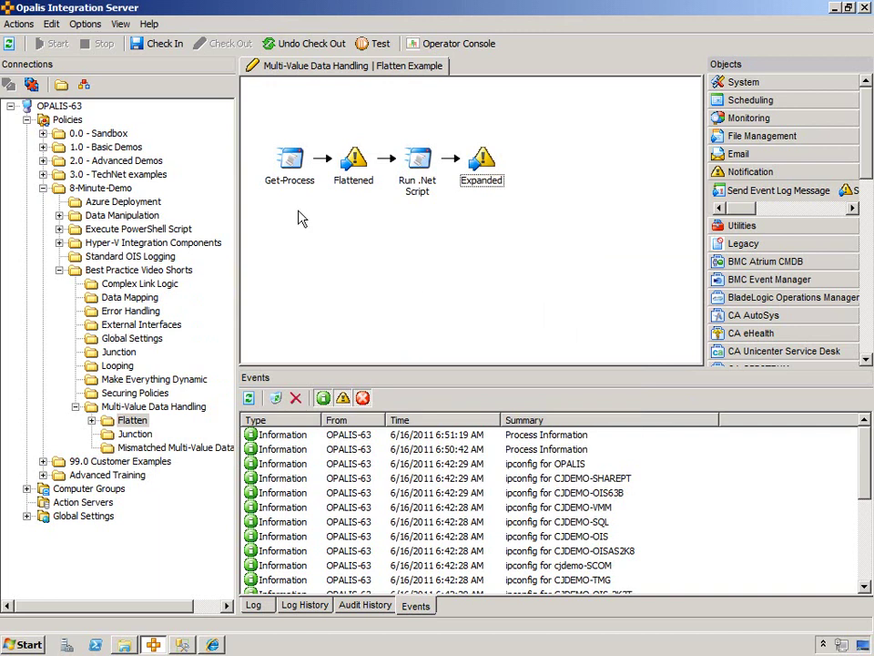
Step: Review the Flattened event's details and the flatten separator in Get-Process's run behavior
click(302, 161)
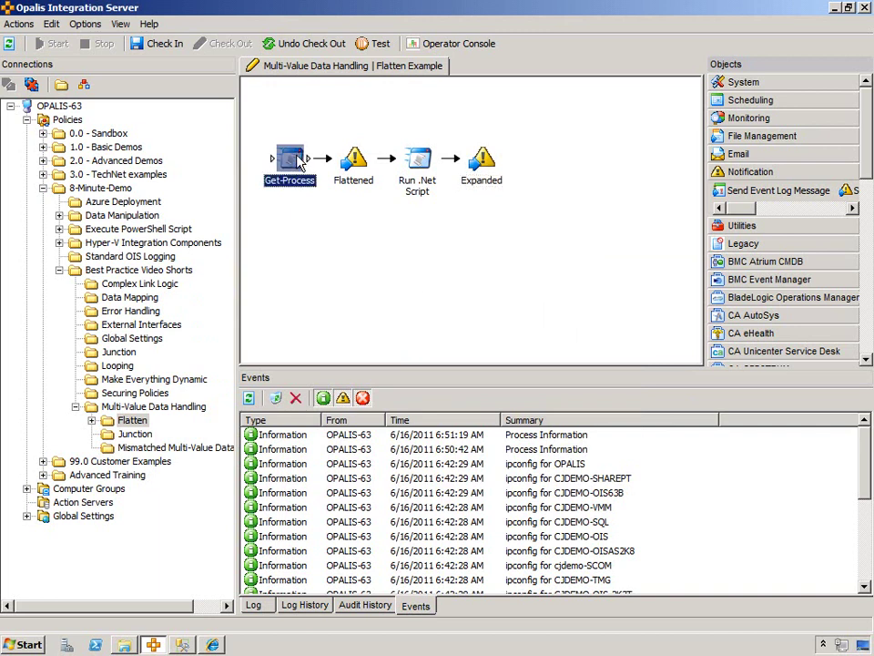
click(357, 160)
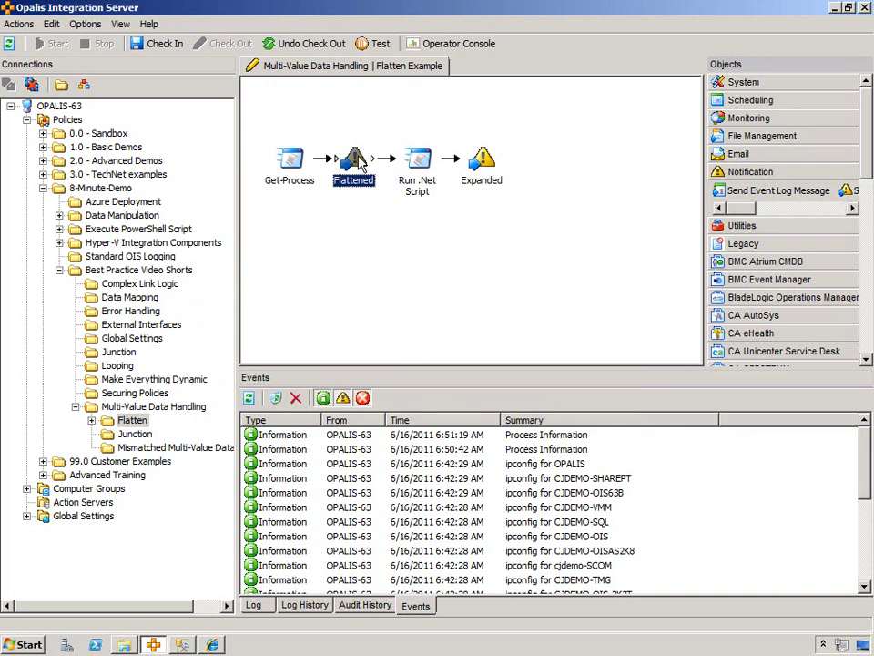
double_click(363, 162)
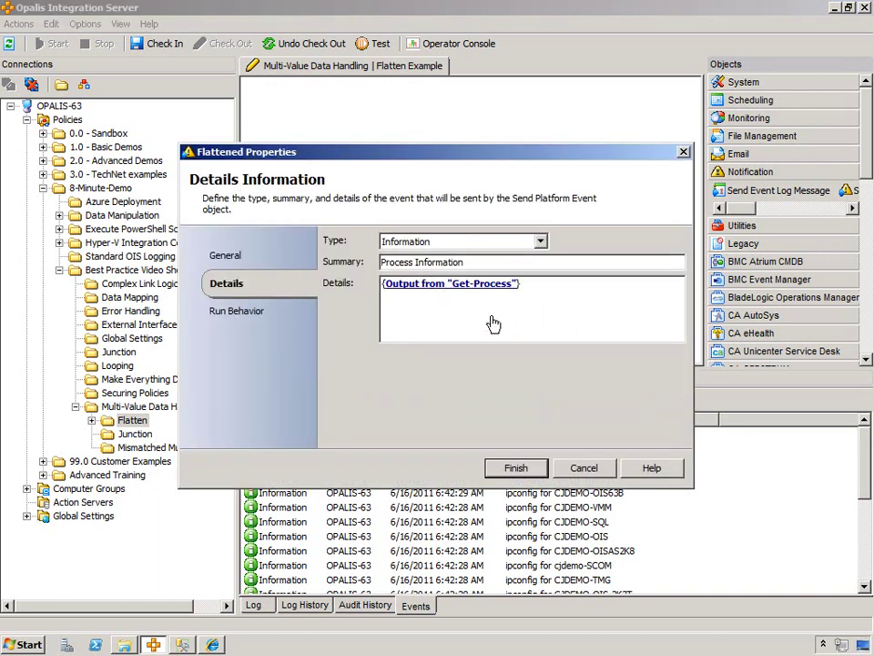
click(516, 468)
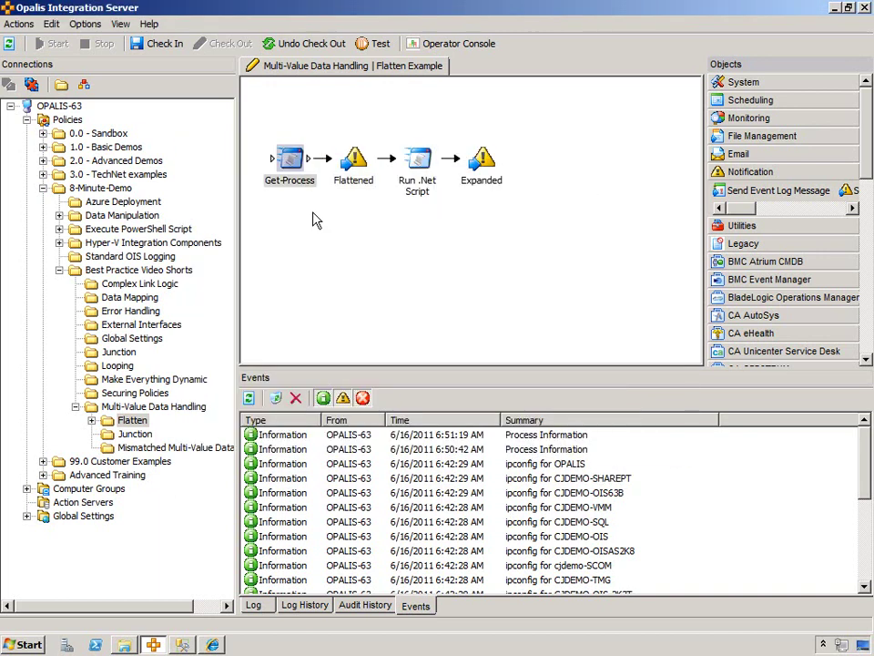
right_click(289, 164)
click(326, 280)
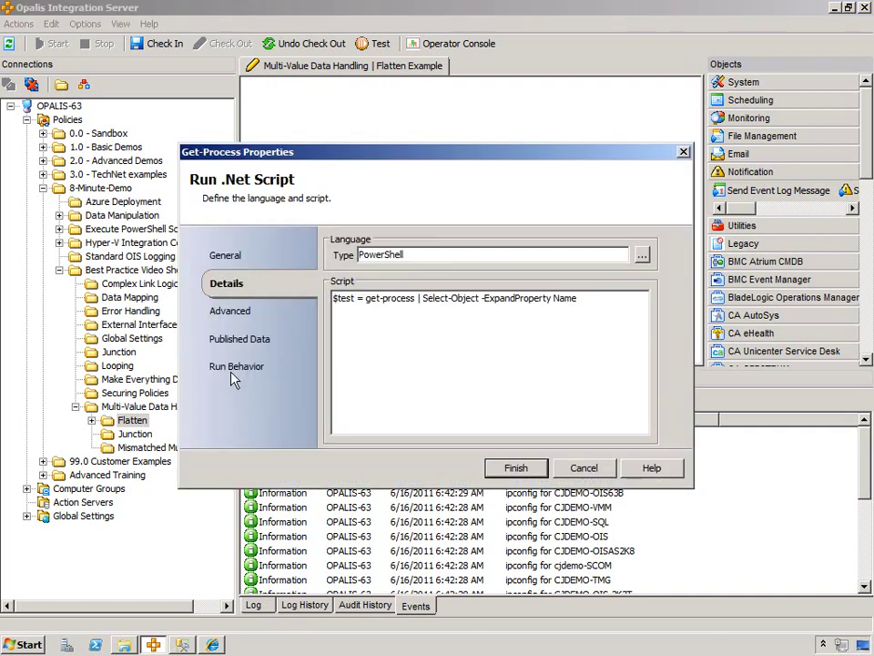
click(278, 369)
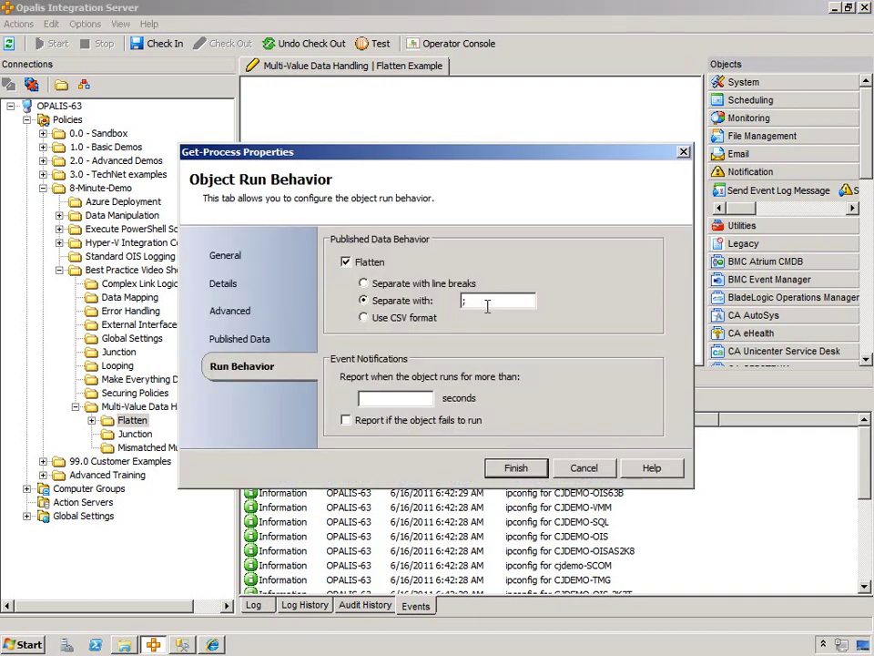
click(516, 468)
Step: Rename the Run .Net Script object as Expand Data, and check its script and the Expanded event's summary reference
click(424, 196)
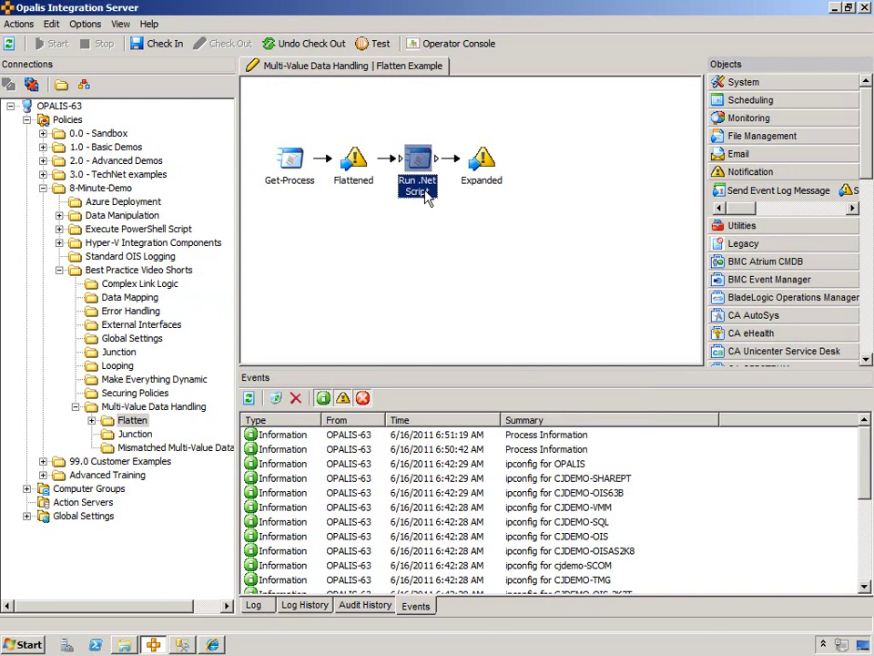
click(430, 189)
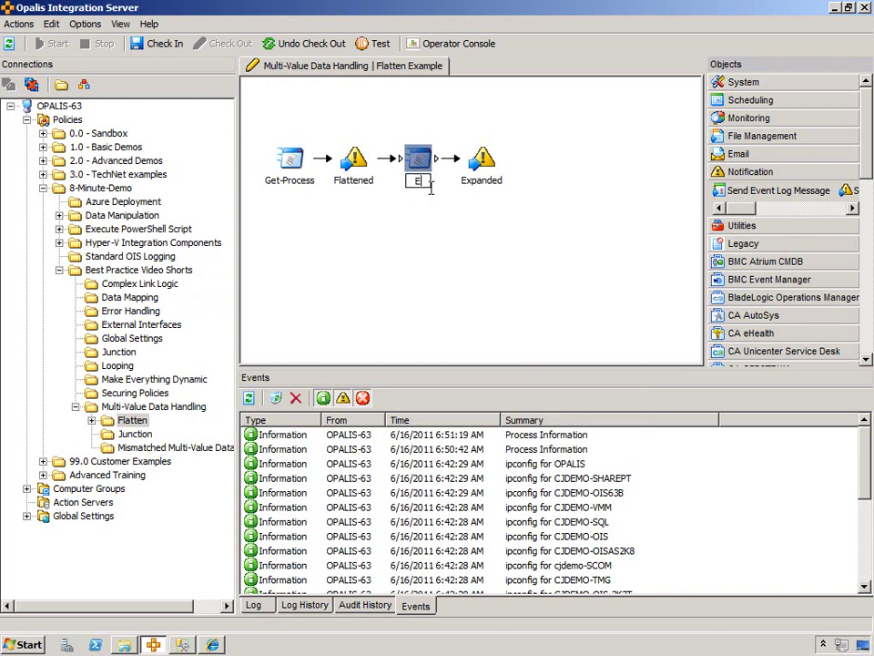
text(Expand Data)
key(Return)
double_click(429, 187)
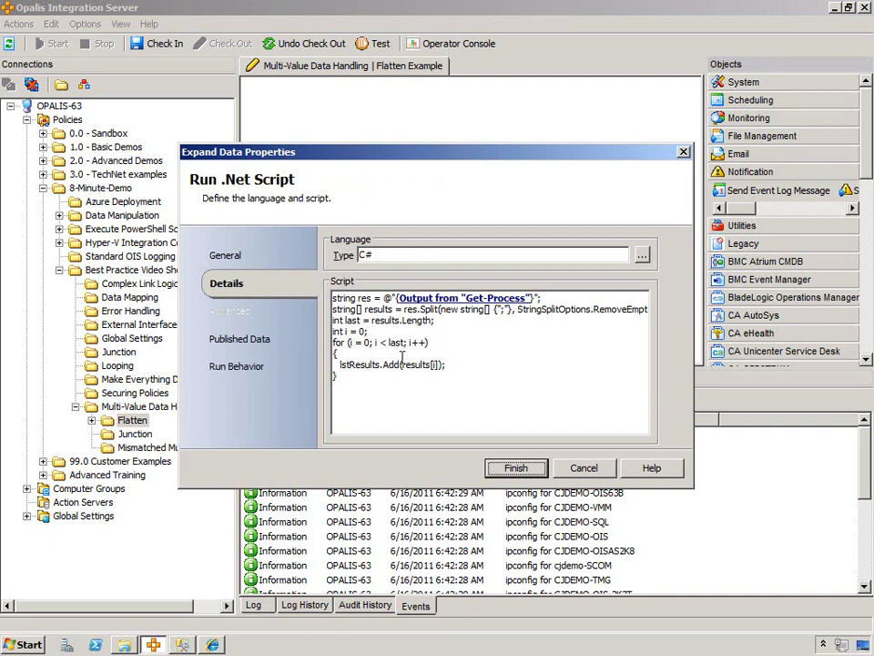
click(515, 467)
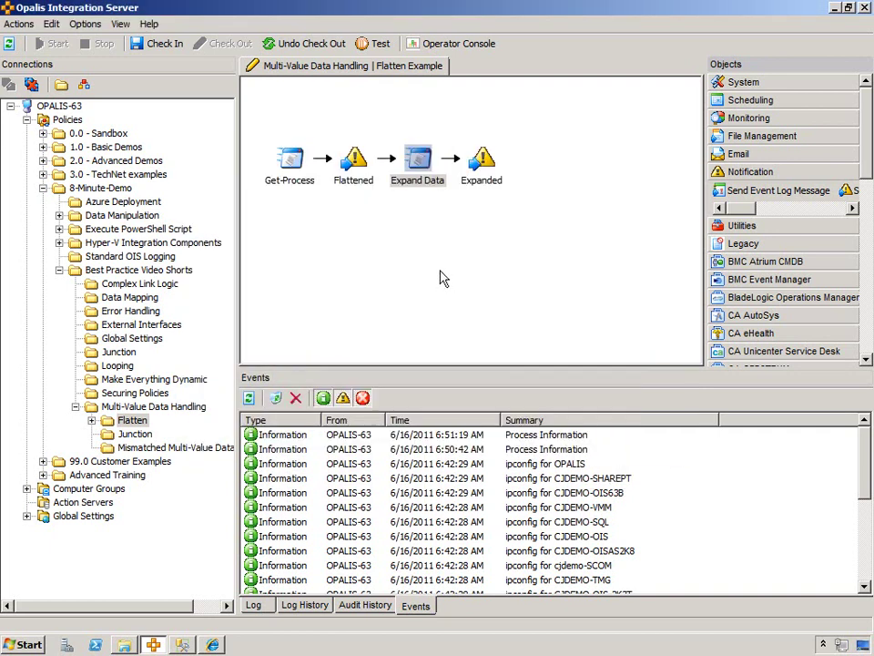
click(485, 164)
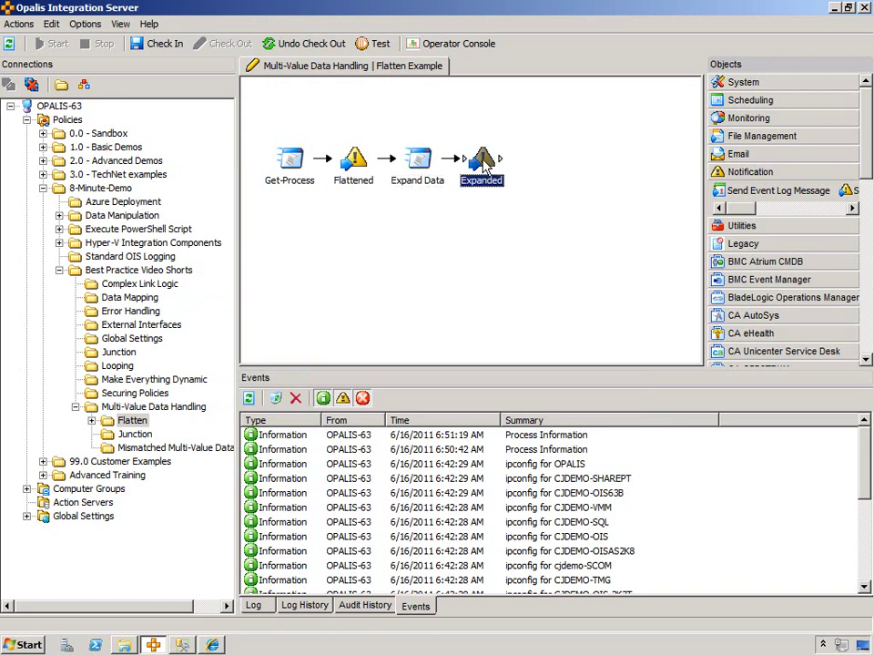
double_click(485, 162)
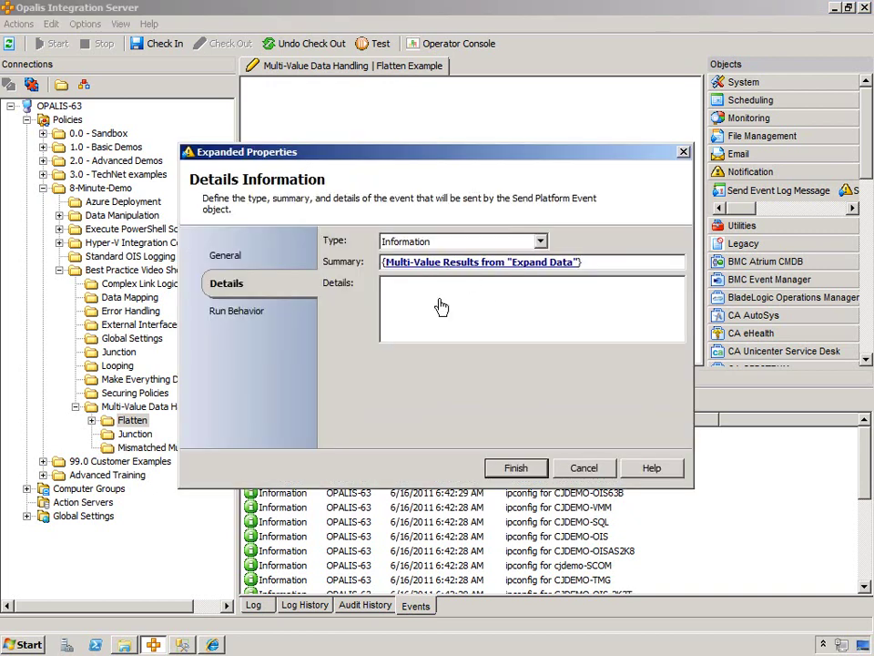
click(515, 467)
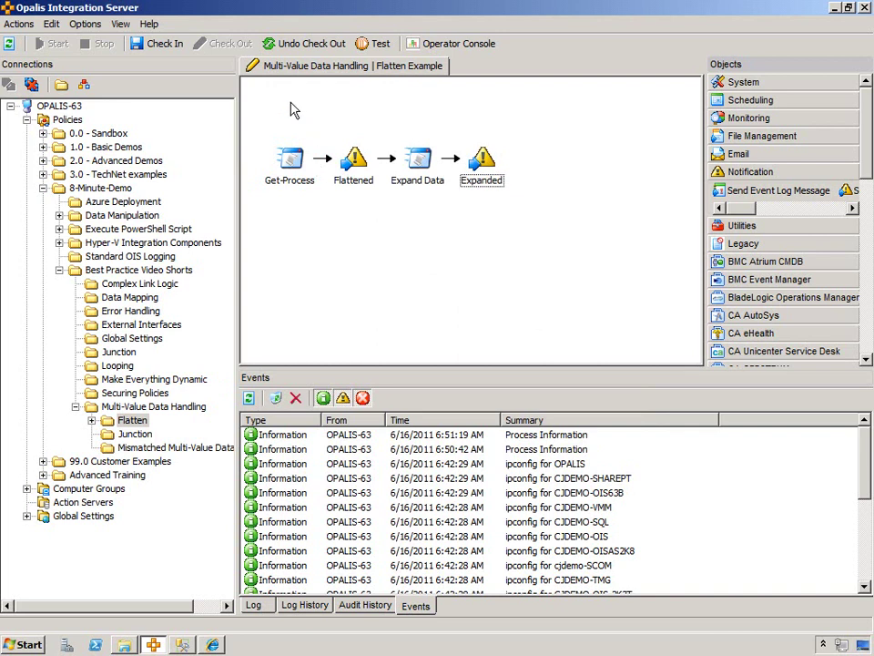
Step: Check in and start the policy, purging the old events from the event list
click(292, 111)
click(165, 44)
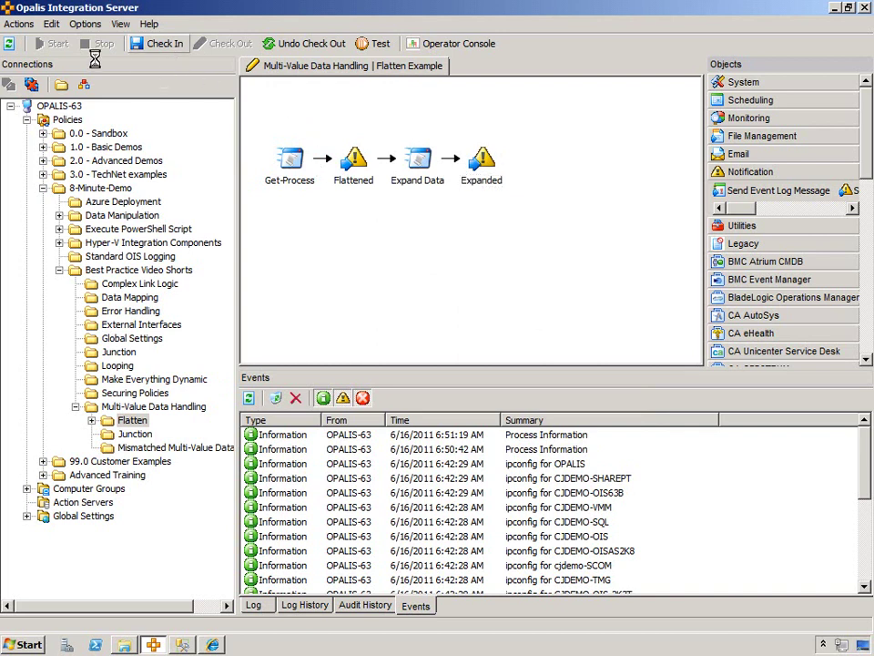
click(295, 398)
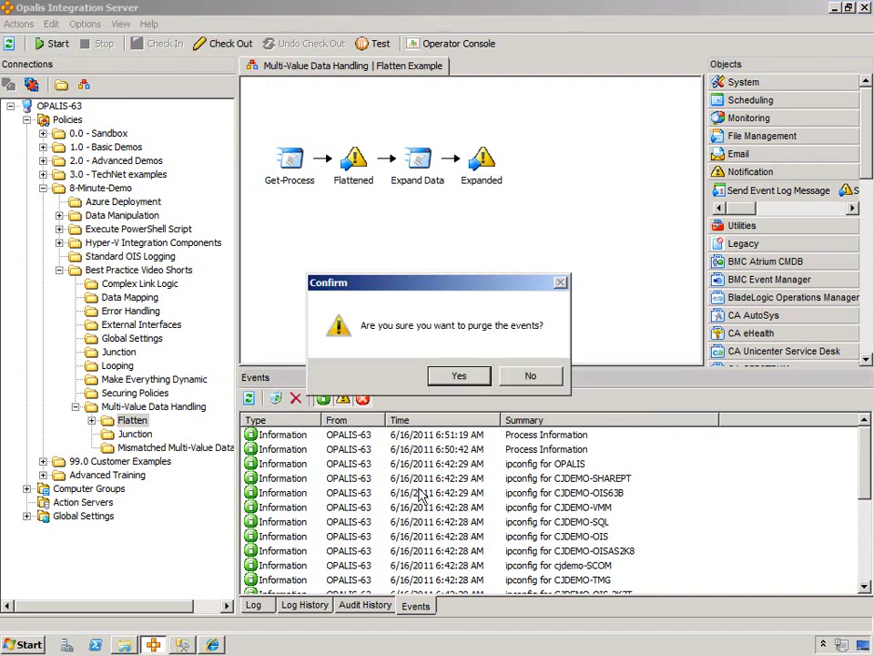
click(458, 375)
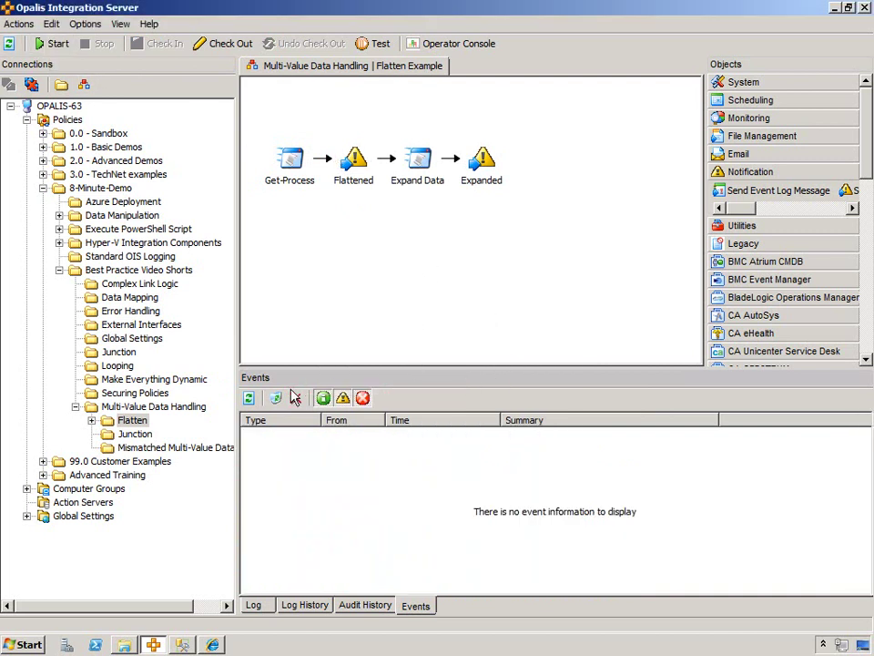
Step: Refresh the event list and examine the flattened process names in the Process Information event's details
click(249, 399)
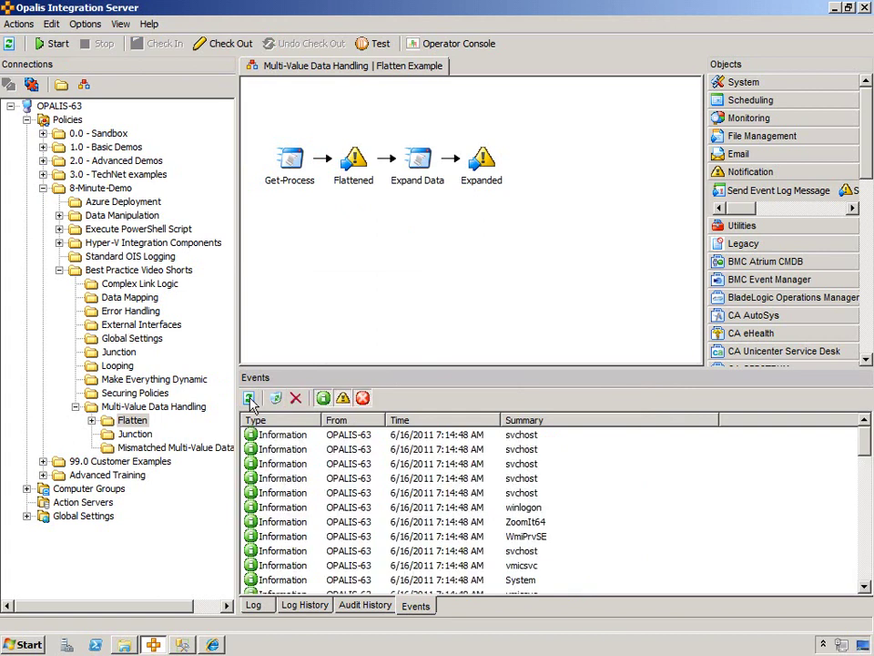
click(870, 524)
click(870, 524)
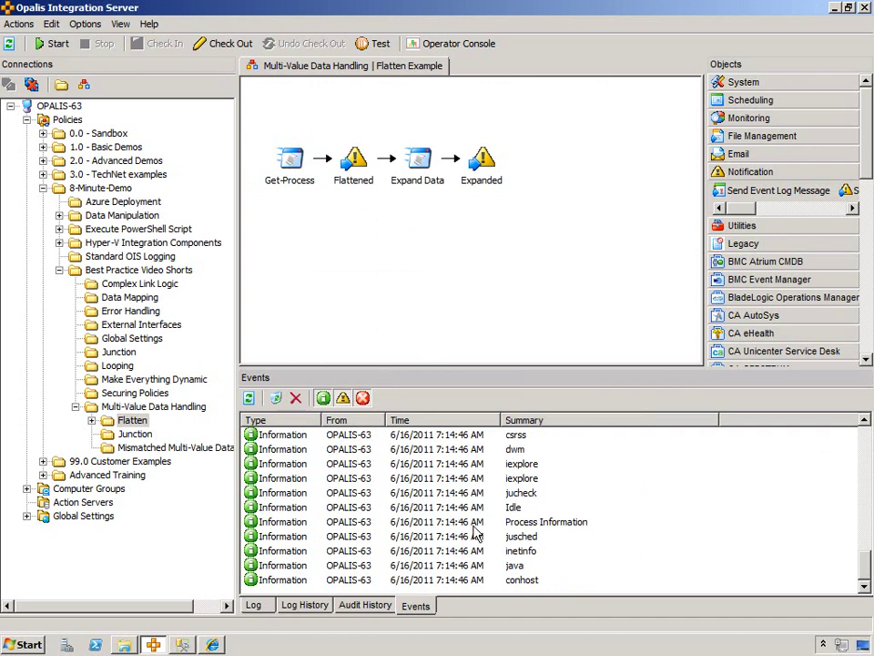
double_click(552, 525)
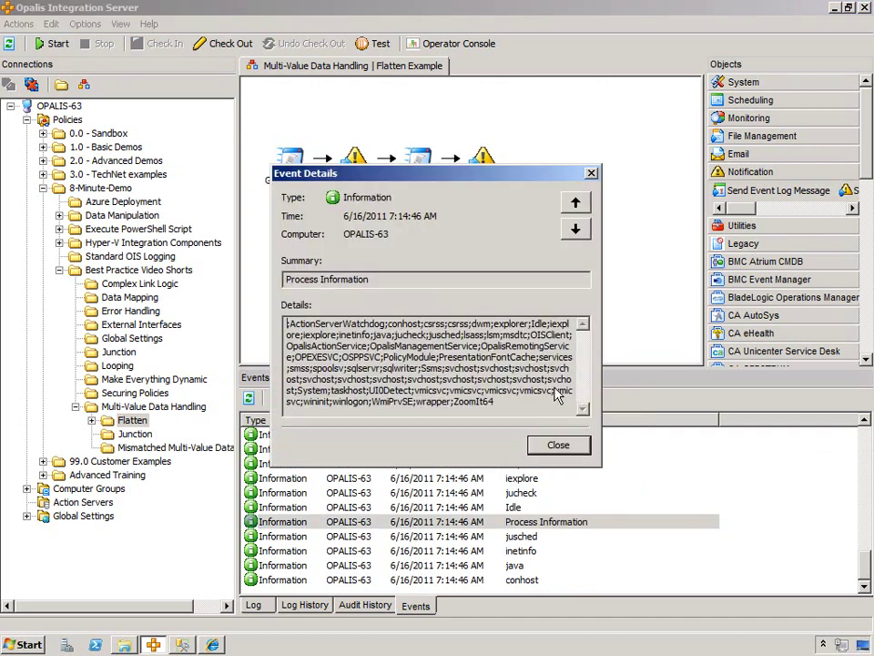
drag(363, 345, 493, 442)
click(519, 403)
drag(534, 410, 229, 312)
click(559, 444)
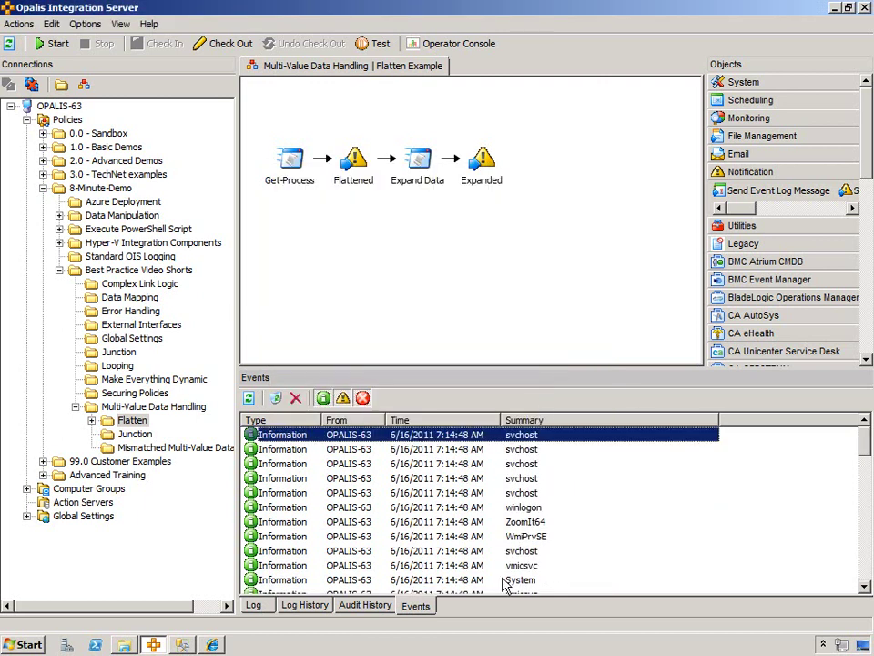
Step: Examine the latest run in the policy's log history, from Get-Process through the repeated Expanded events
click(477, 163)
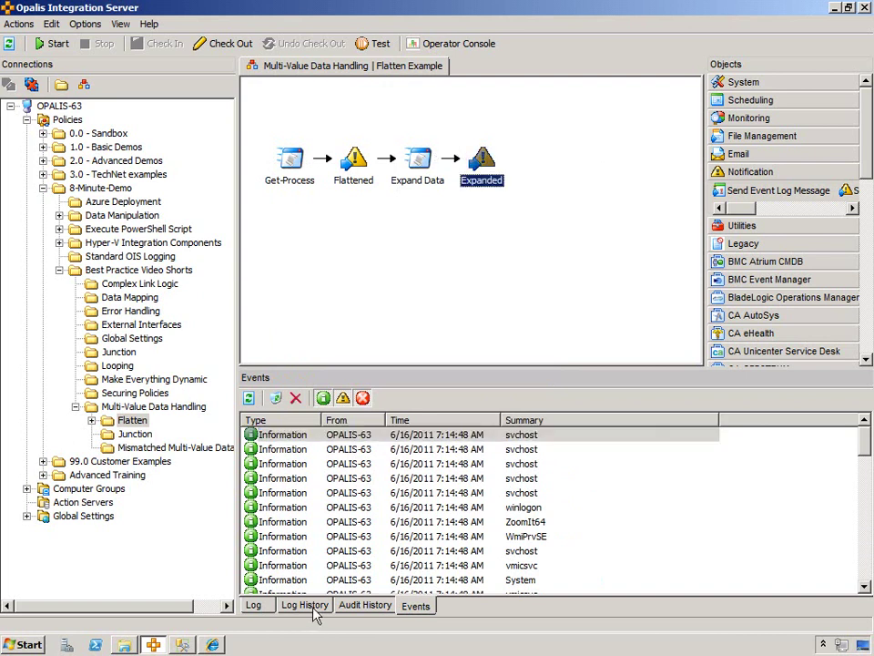
click(305, 605)
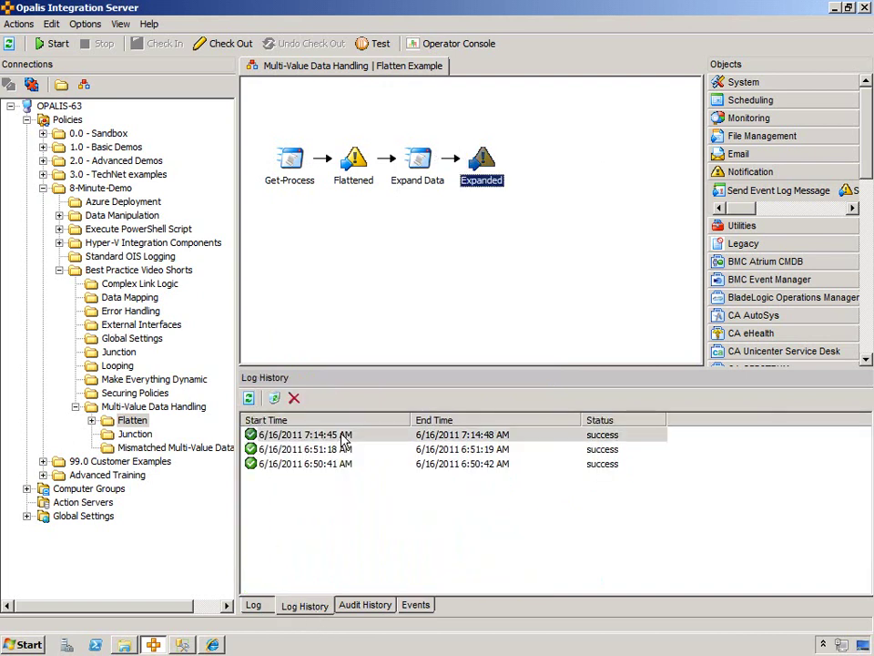
double_click(345, 435)
click(344, 304)
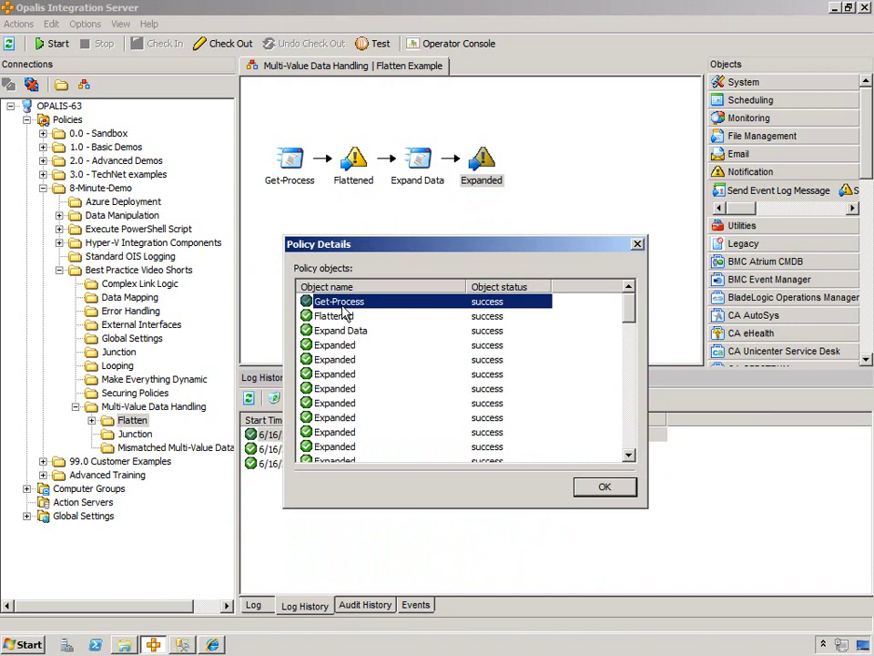
click(339, 317)
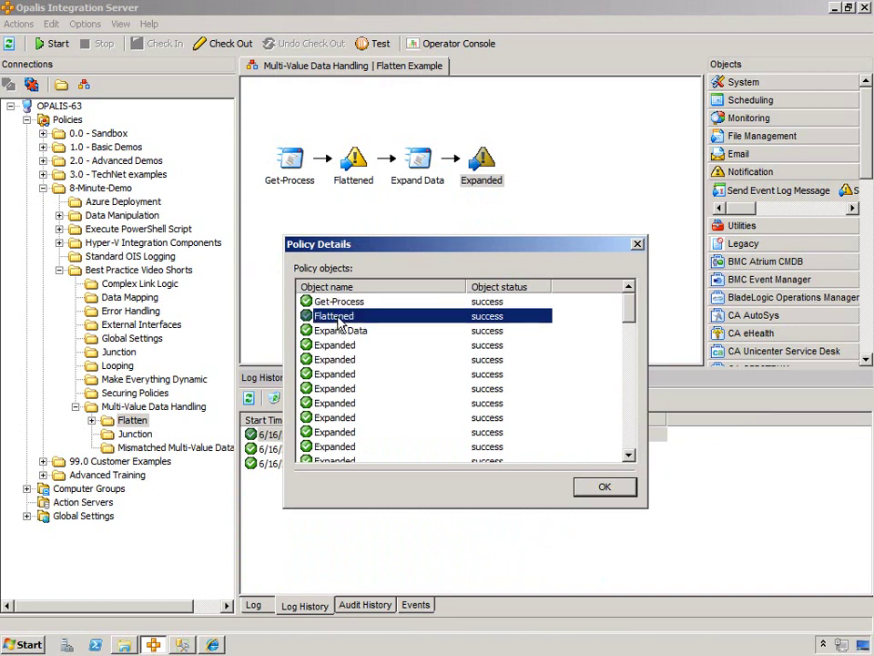
click(343, 331)
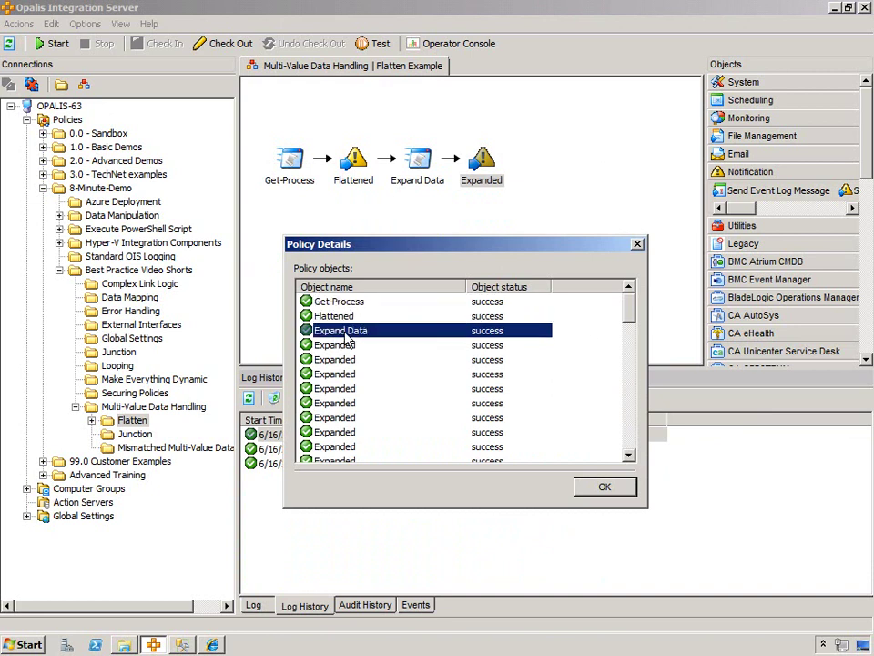
scroll(635, 346, down, 1)
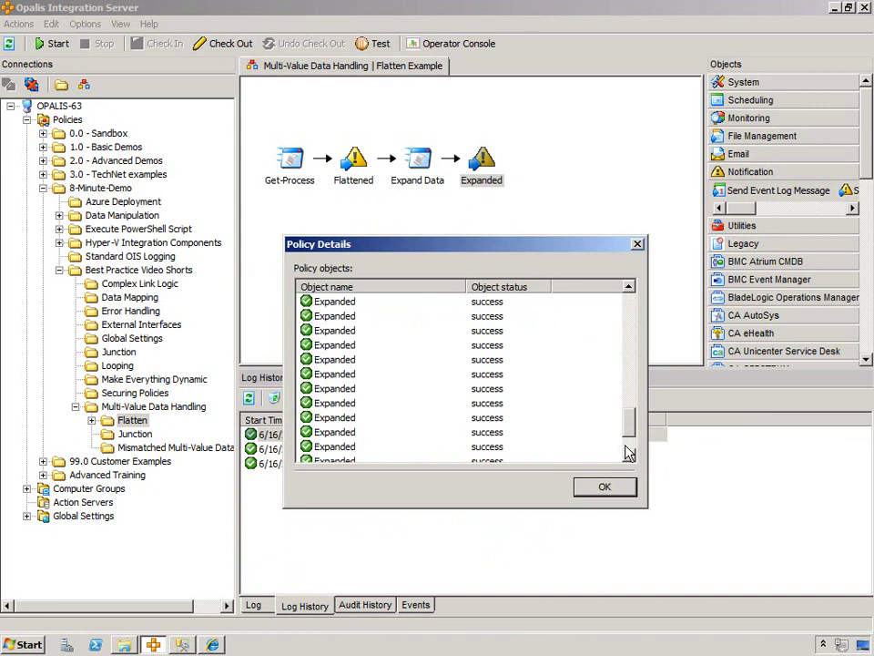
click(612, 487)
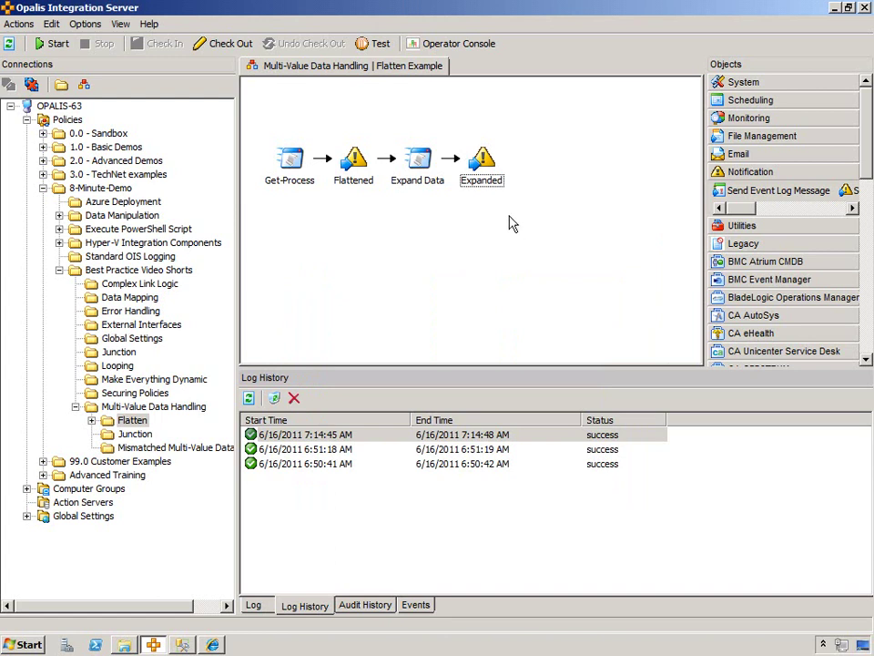
Step: Review the Get-Process object's PowerShell script and flatten setting, and check the Expand Data object
double_click(289, 156)
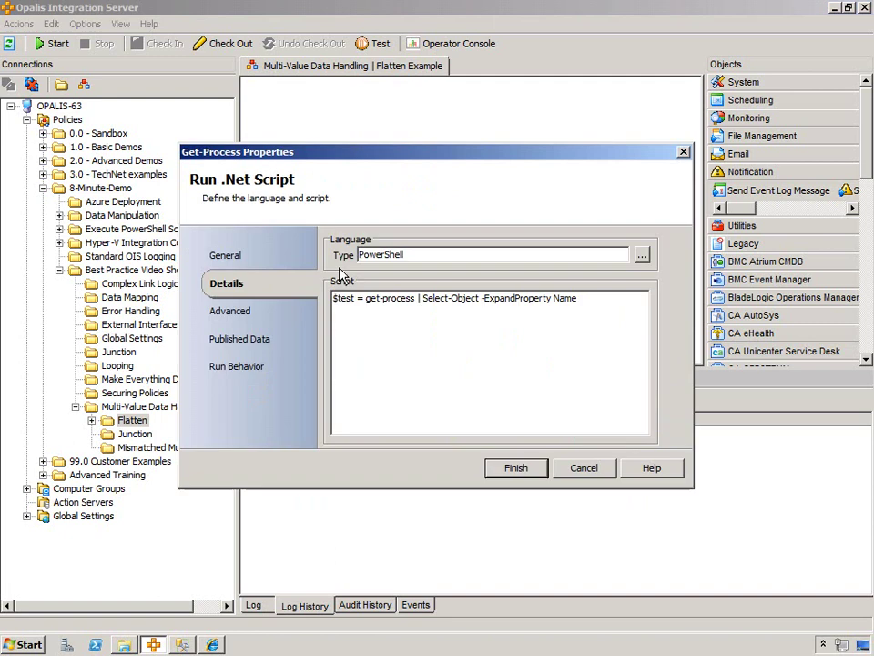
click(239, 364)
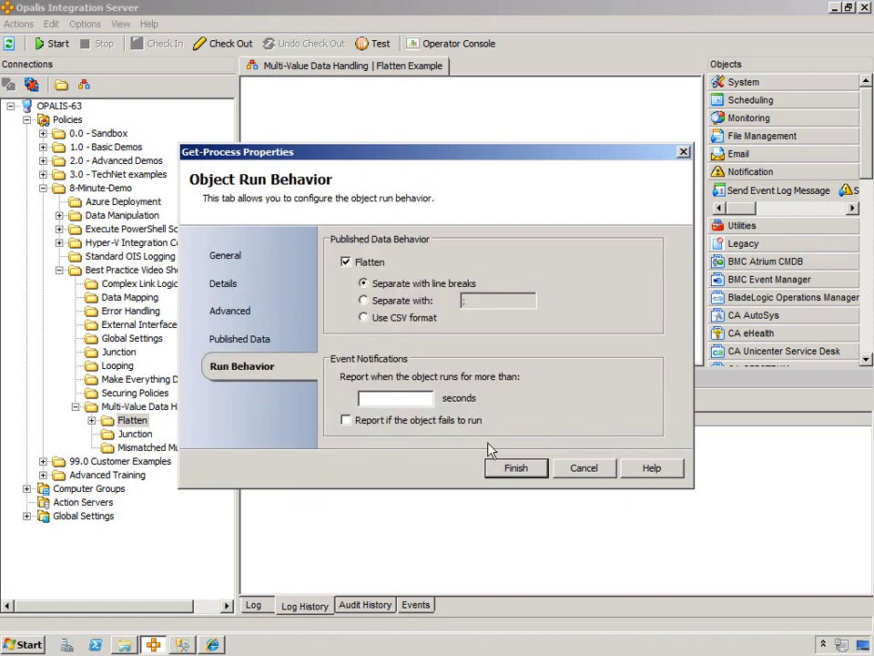
click(512, 462)
double_click(418, 164)
double_click(502, 310)
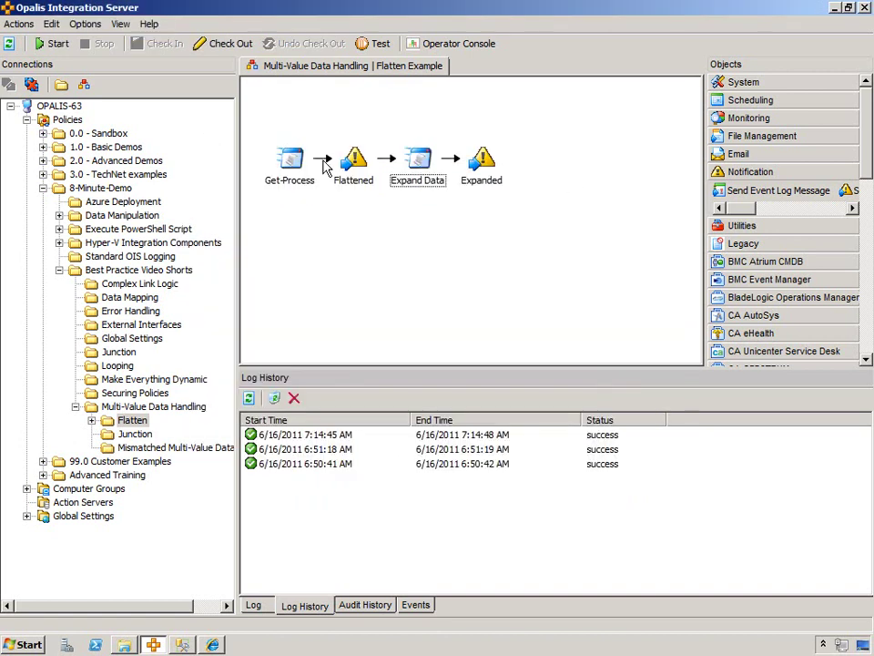
Step: Check the trigger delay option of the link between Flattened and Expand Data
double_click(390, 164)
click(223, 338)
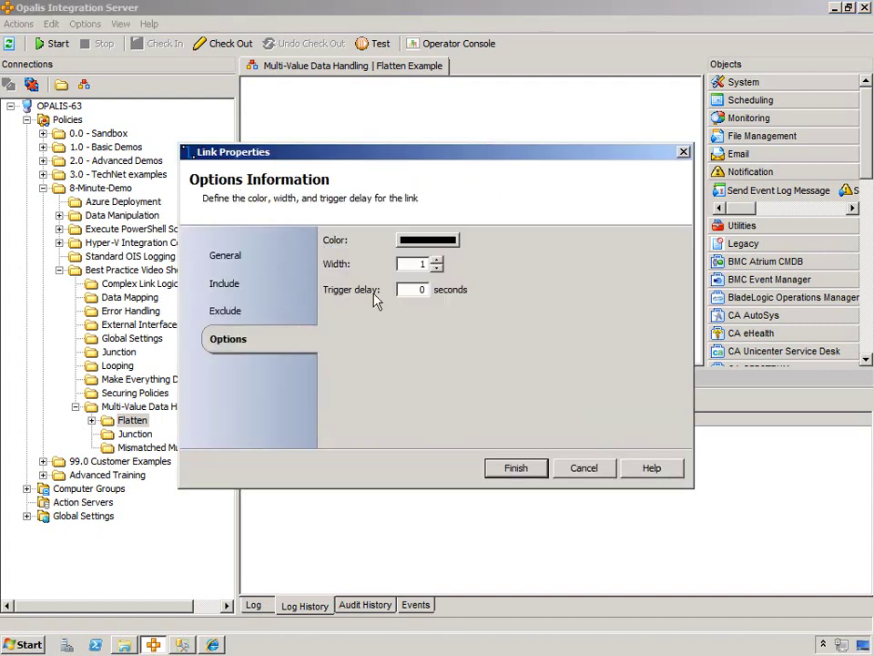
double_click(464, 292)
key(Return)
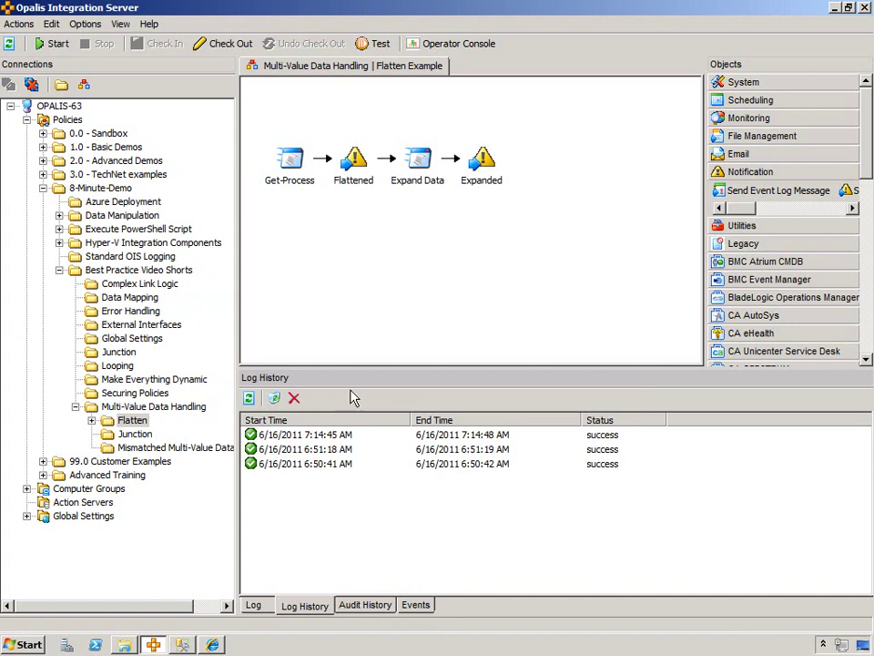
Step: Clear the old events from the event list and start the Flatten Example policy again
click(415, 605)
click(295, 398)
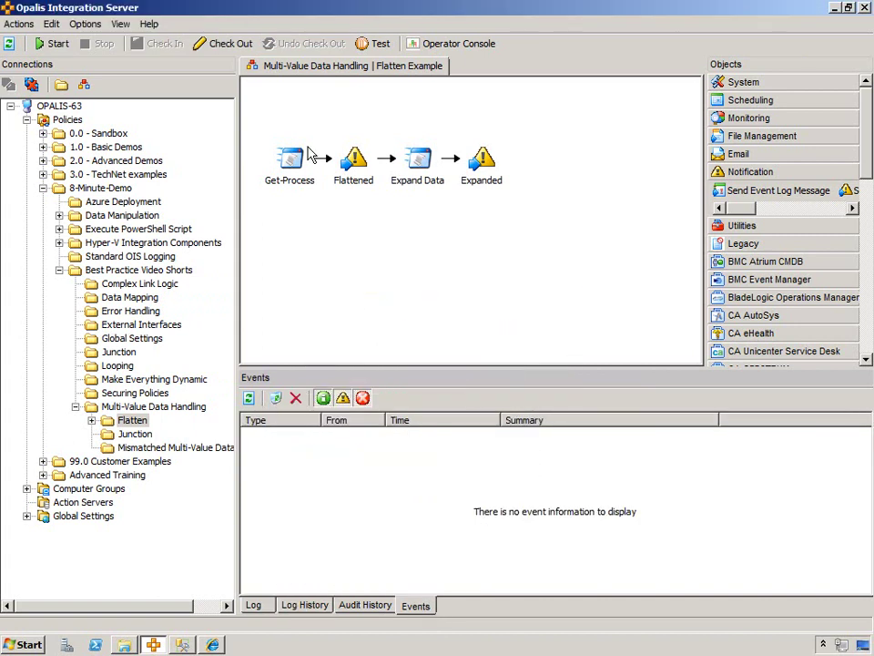
click(41, 43)
Step: Refresh the event list and examine the flattened process names in the new Process Information event's details
click(249, 398)
drag(867, 446, 867, 583)
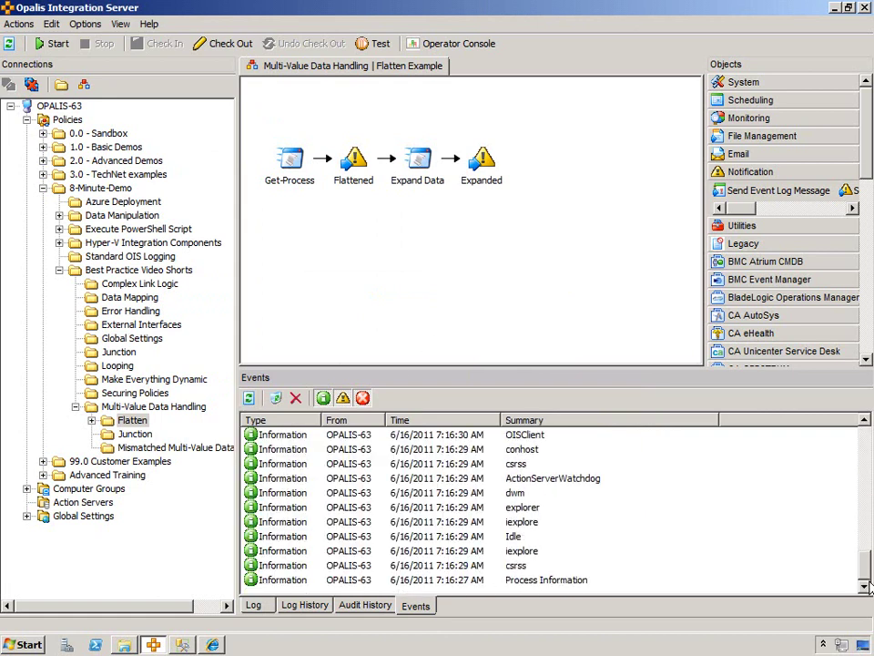
double_click(477, 580)
drag(582, 339, 586, 421)
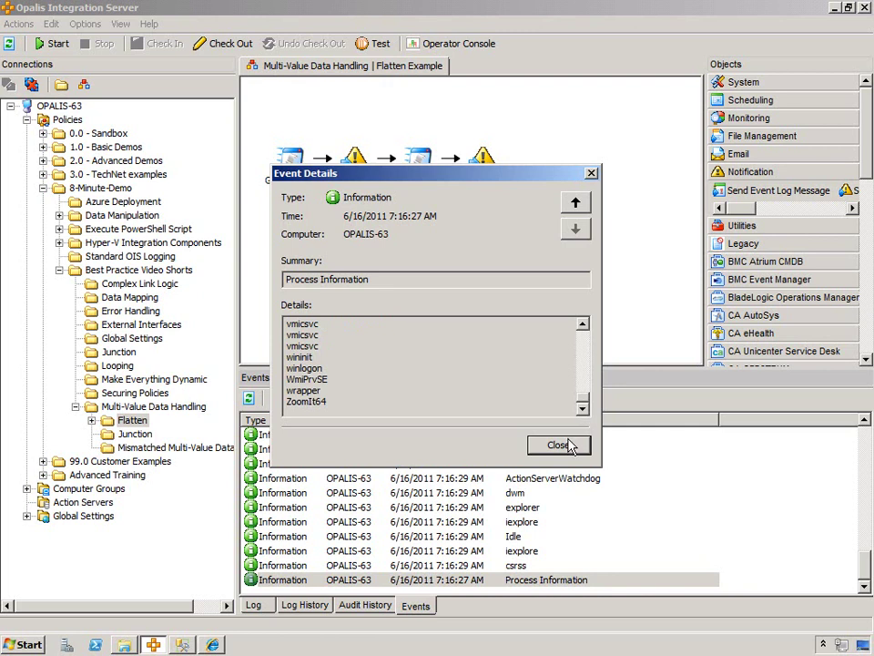
click(563, 443)
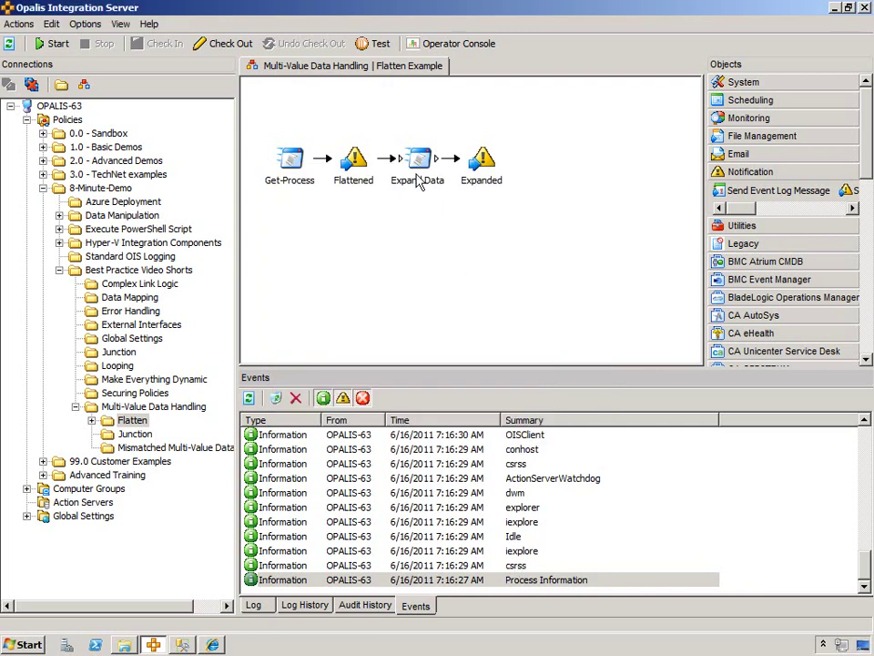
Step: Check the Expand Data object's C# split script and examine the individual process events it produced
double_click(417, 173)
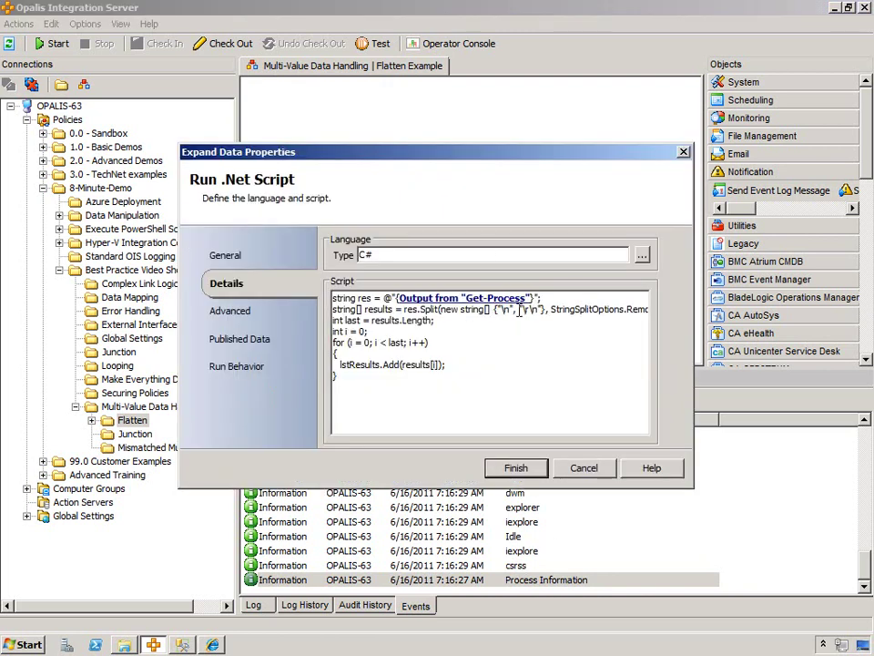
click(575, 470)
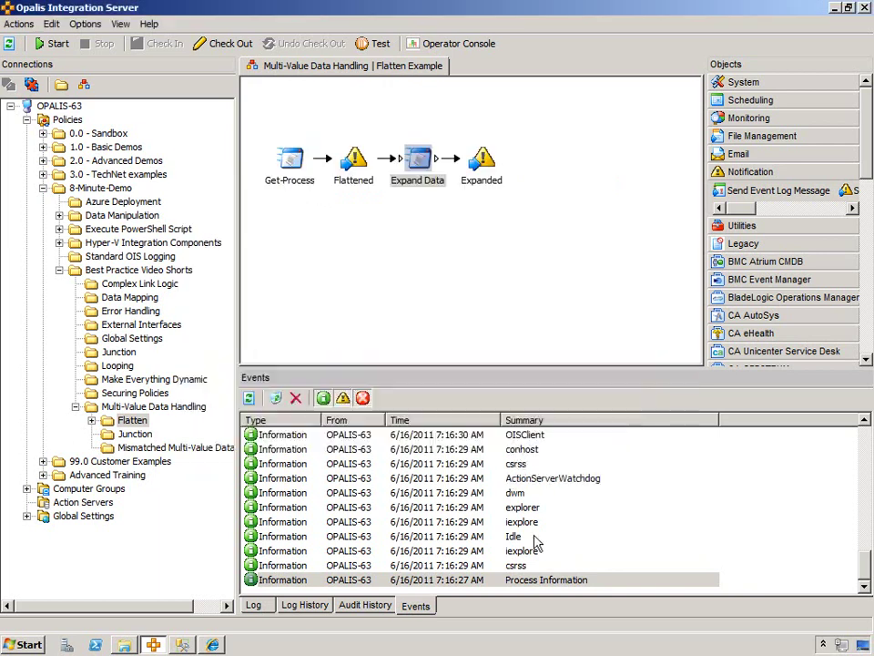
click(510, 564)
click(527, 550)
click(530, 537)
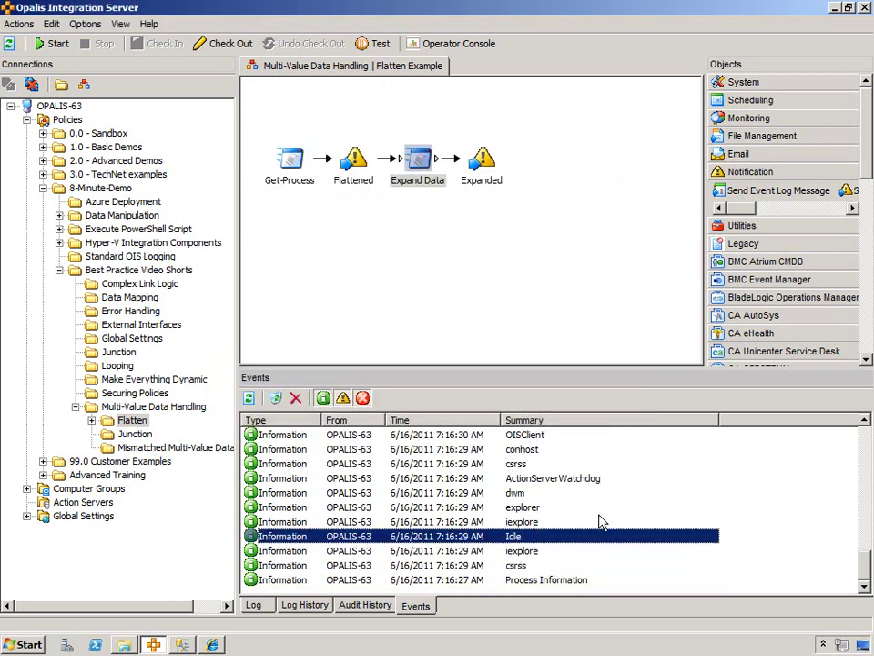
Step: Examine the newest run in the log history, looking through its full list of policy objects
click(303, 605)
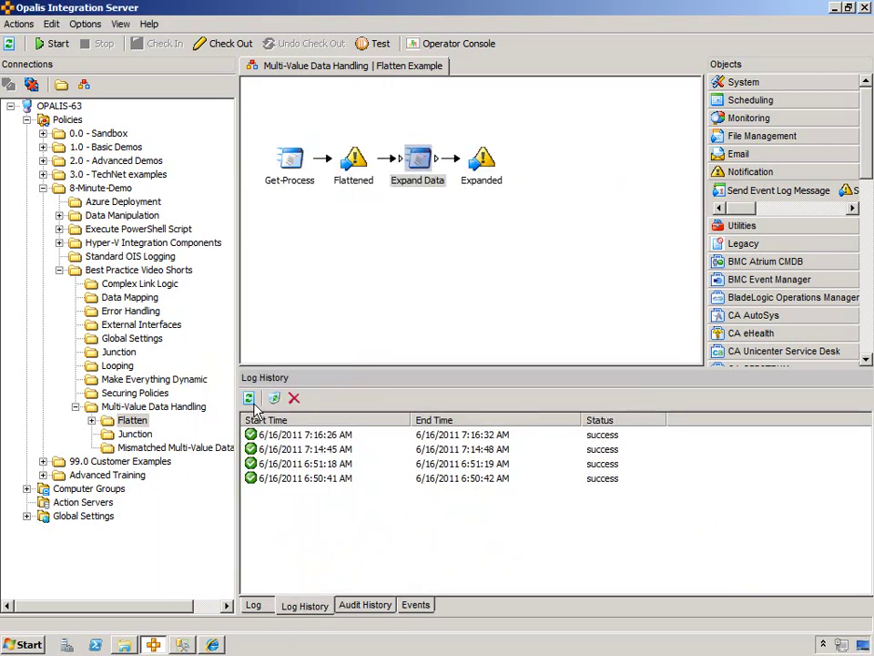
double_click(274, 434)
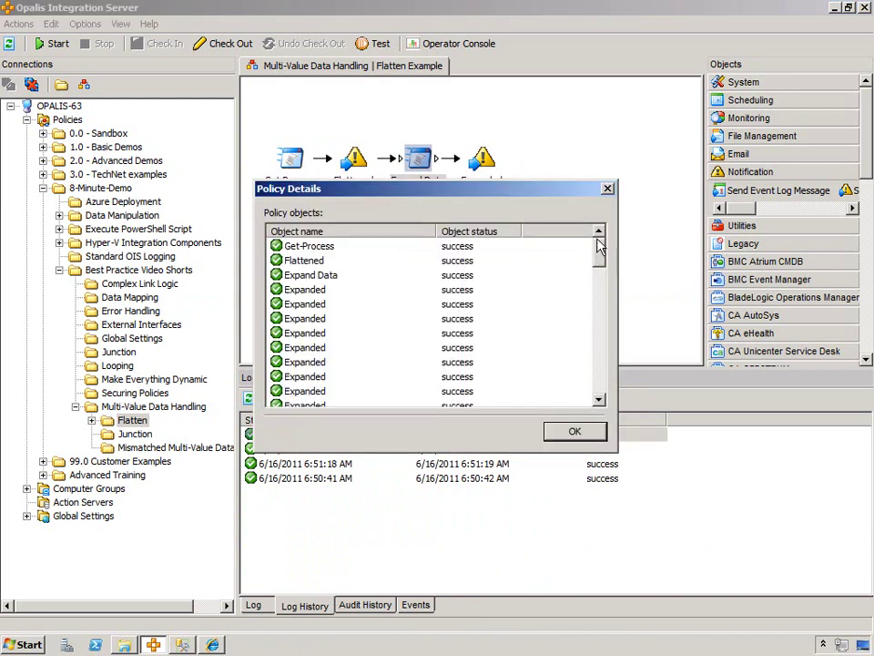
drag(599, 248, 608, 378)
click(574, 430)
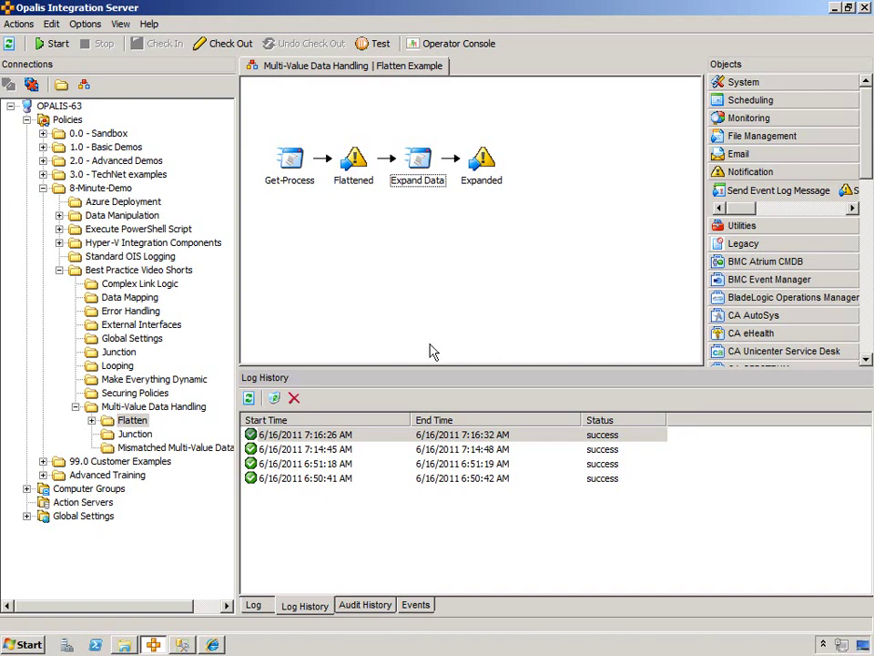
Step: Open the Junction example policy and check the Query Database object's query and flatten setting
click(134, 434)
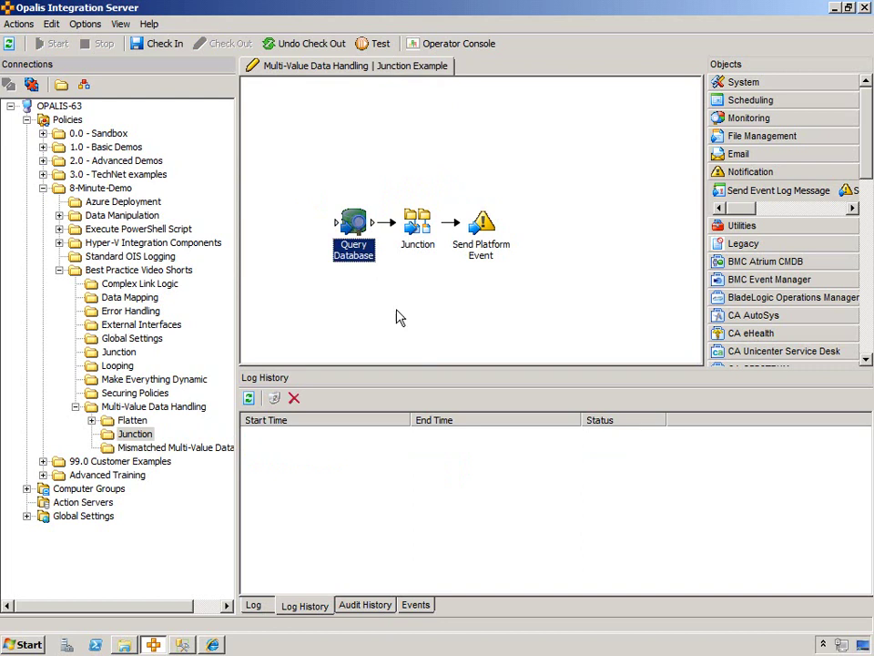
double_click(346, 227)
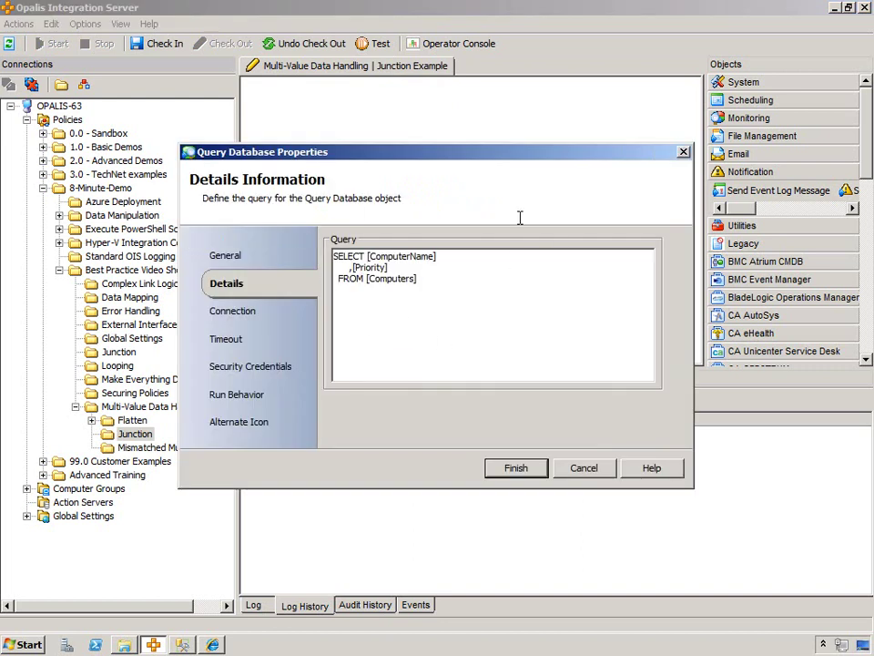
click(219, 396)
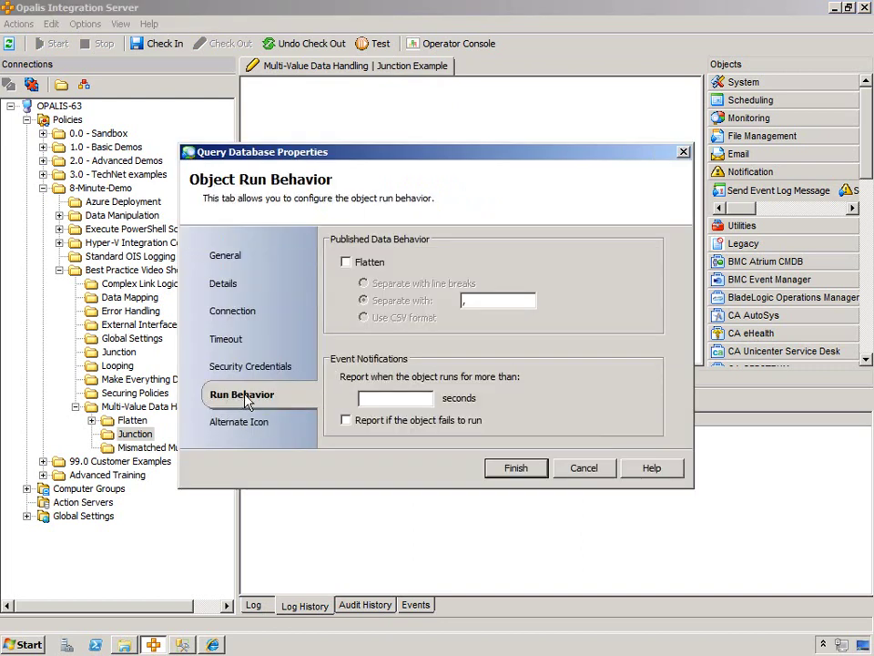
click(584, 467)
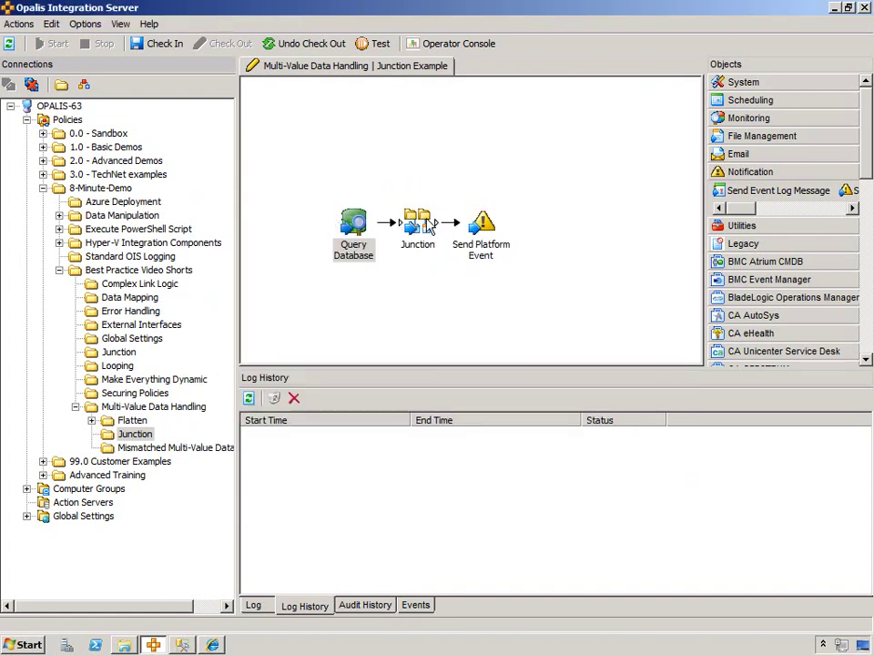
Step: Check the Junction object's republish setting and the Send Platform Event object's summary and details
double_click(417, 218)
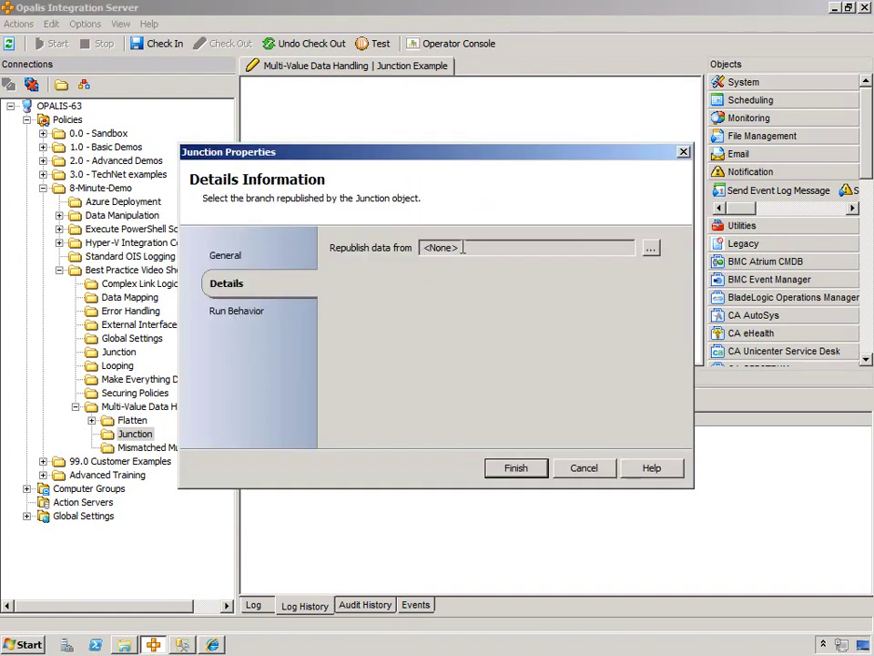
click(520, 469)
click(481, 223)
drag(424, 134, 428, 348)
click(486, 254)
double_click(488, 226)
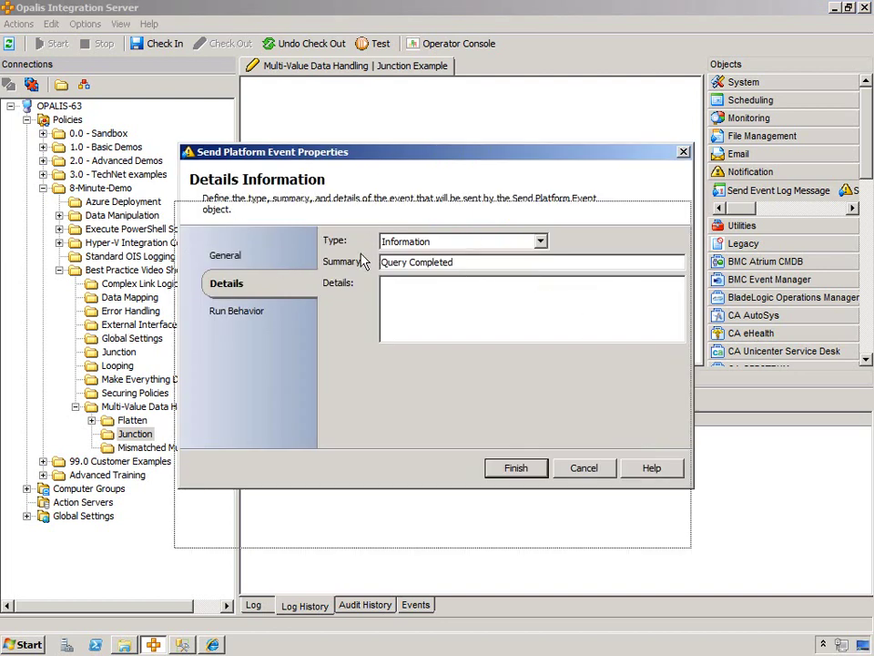
drag(374, 152, 361, 268)
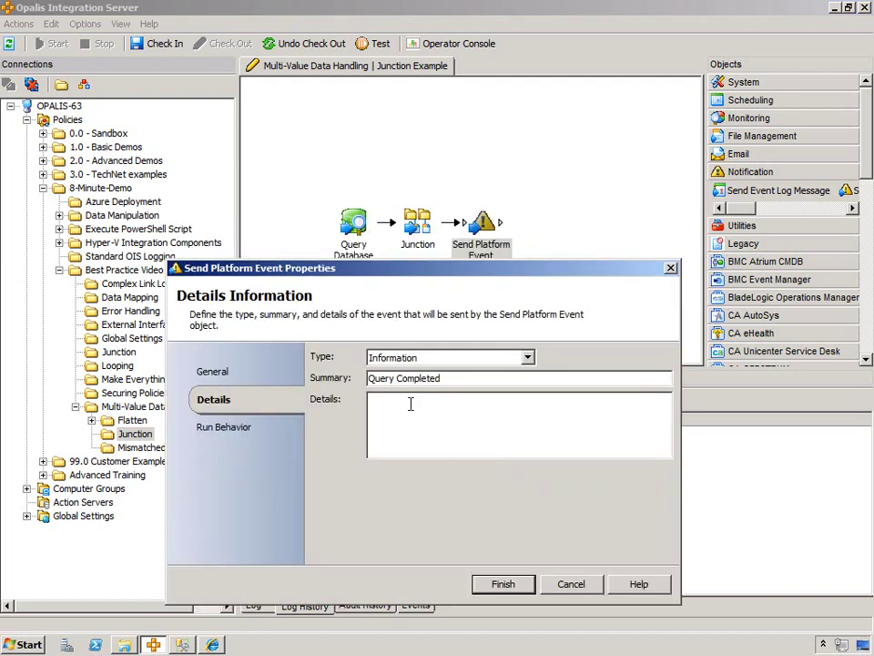
click(499, 584)
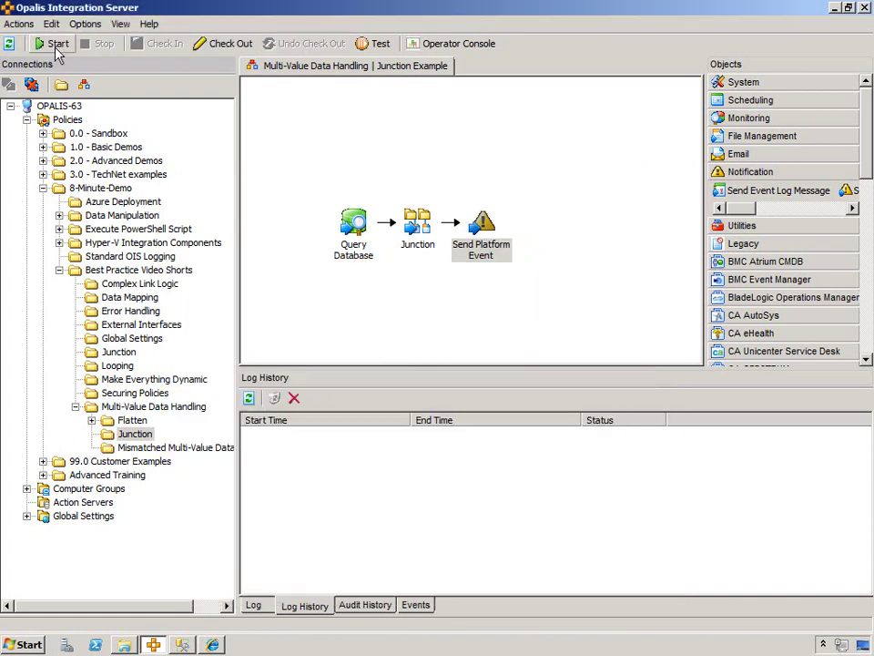
Step: Start the Junction Example policy and inspect the resulting Query Completed event's details
click(54, 43)
click(416, 605)
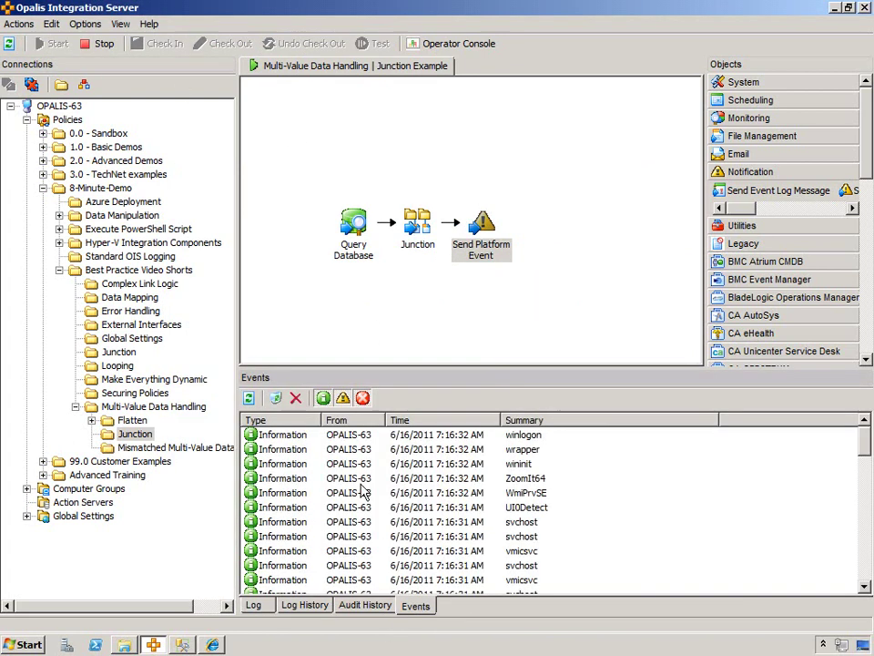
click(248, 399)
double_click(566, 442)
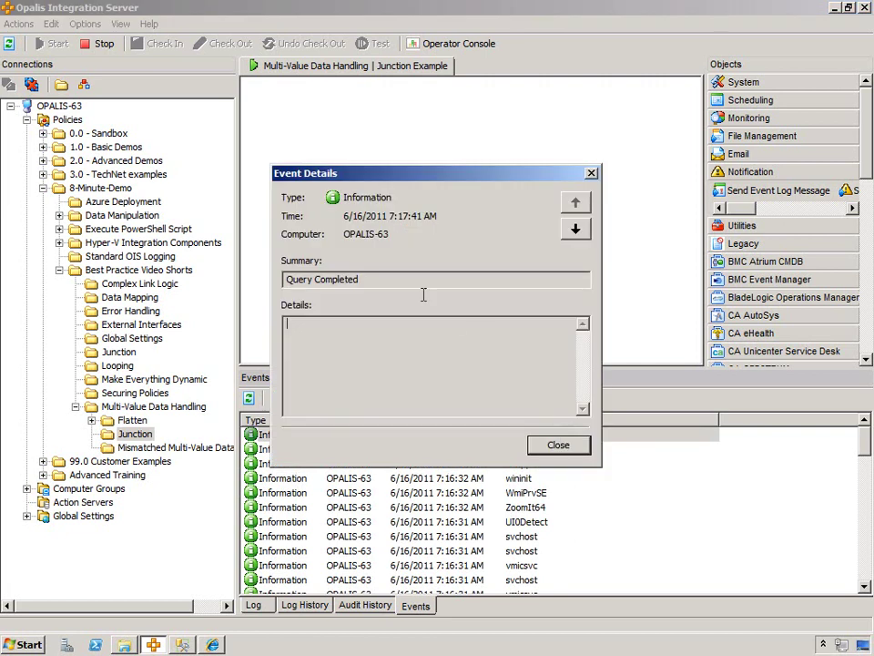
click(554, 446)
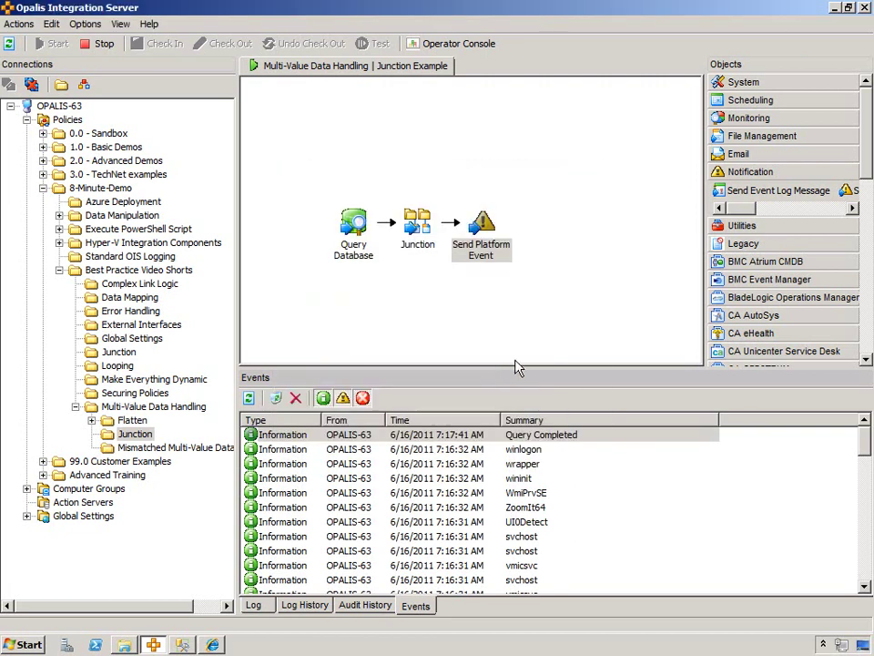
Step: Refresh the policy view and set the Junction object to republish data from Query Database
click(523, 308)
click(9, 44)
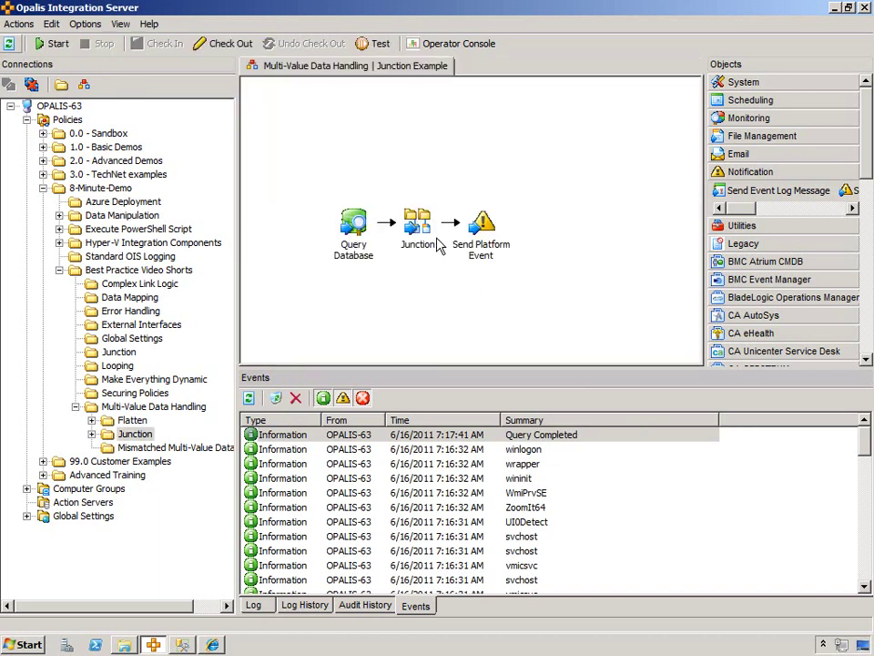
double_click(416, 178)
click(650, 249)
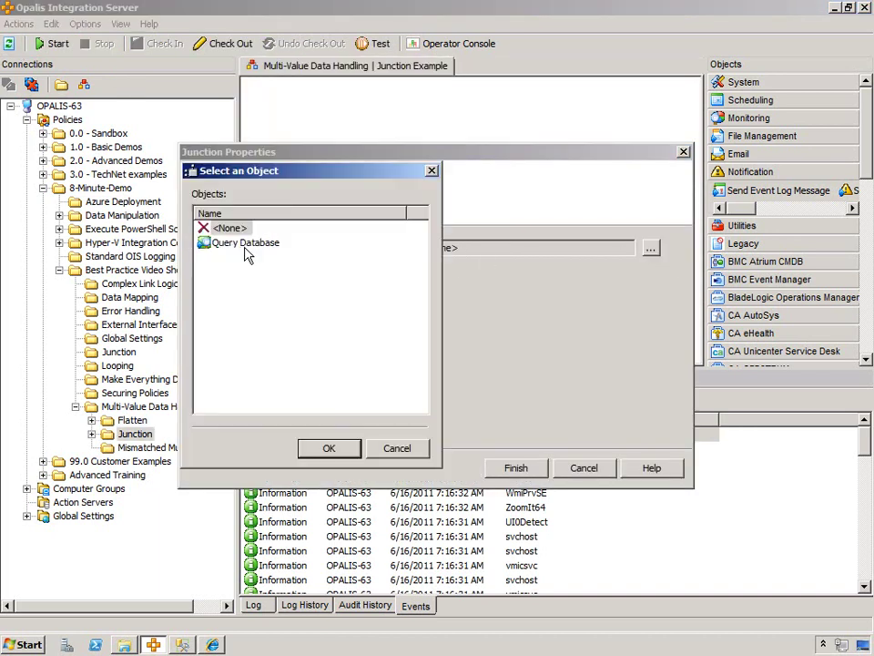
click(239, 242)
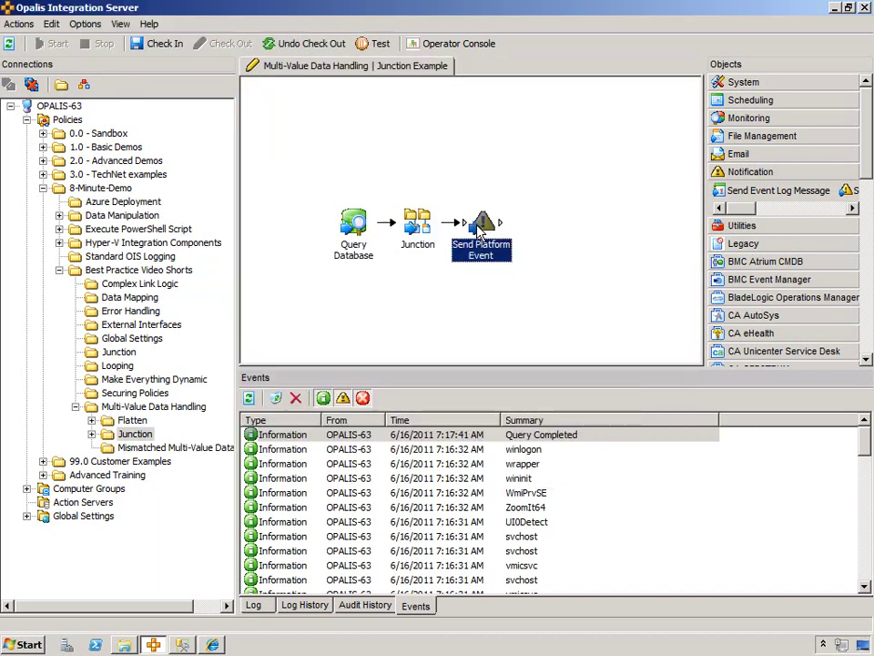
Step: Insert Query Database's full-line-as-string published data into the Send Platform Event object's details
double_click(500, 247)
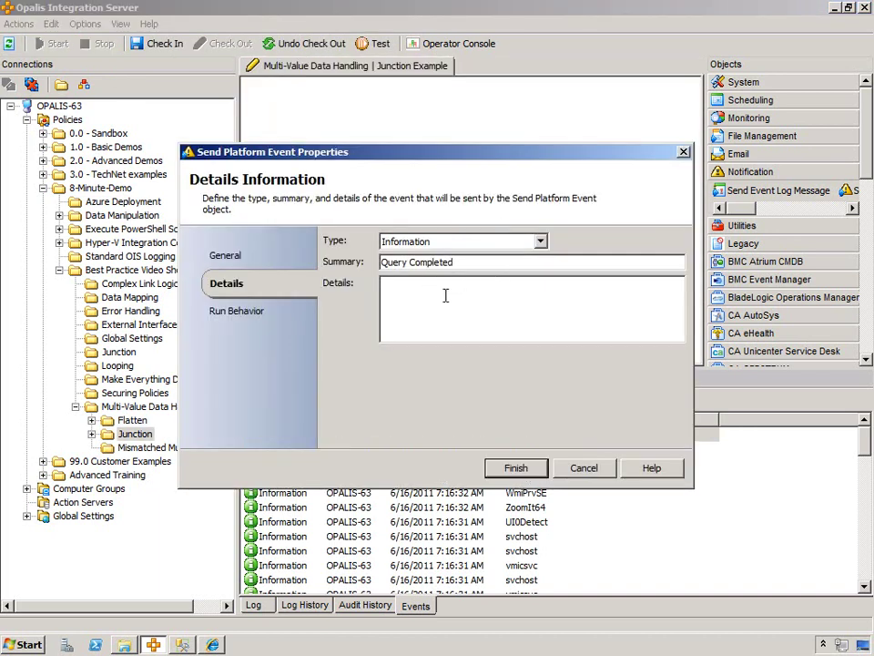
right_click(445, 295)
mouse_move(501, 296)
click(557, 297)
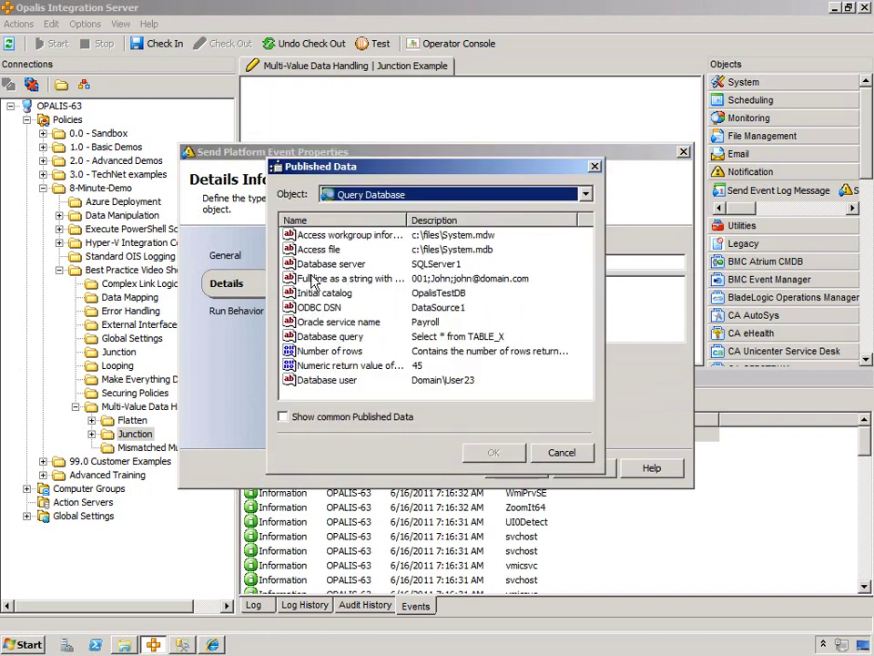
double_click(312, 282)
click(515, 520)
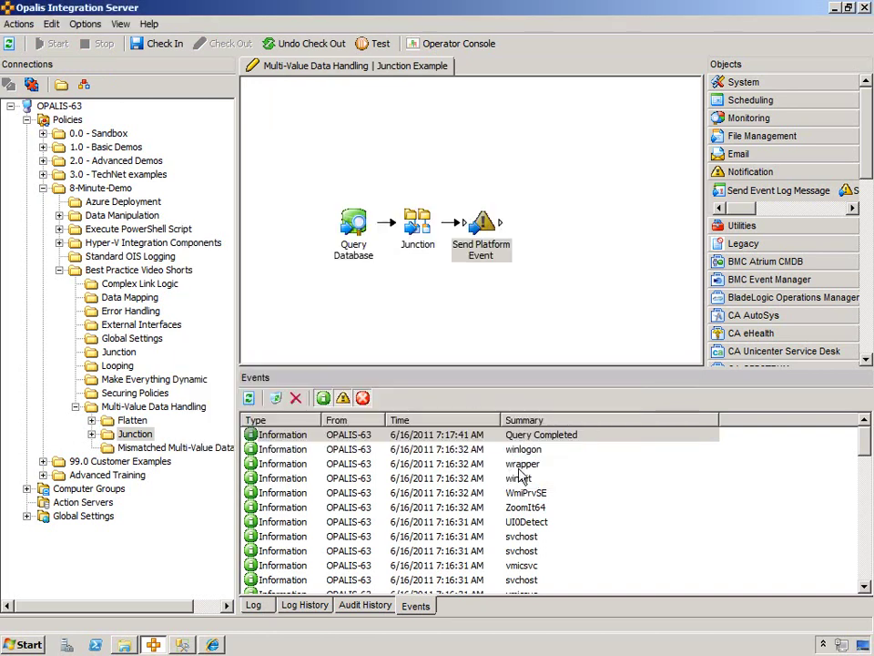
Step: Clear the old events, and check in and start the modified Junction Example policy
click(295, 398)
click(466, 375)
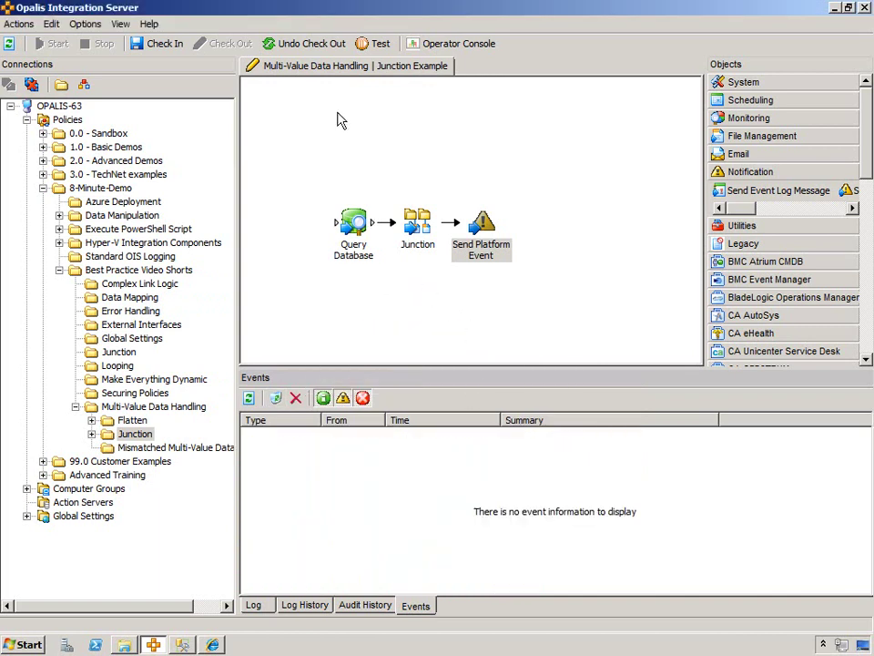
click(145, 44)
click(50, 43)
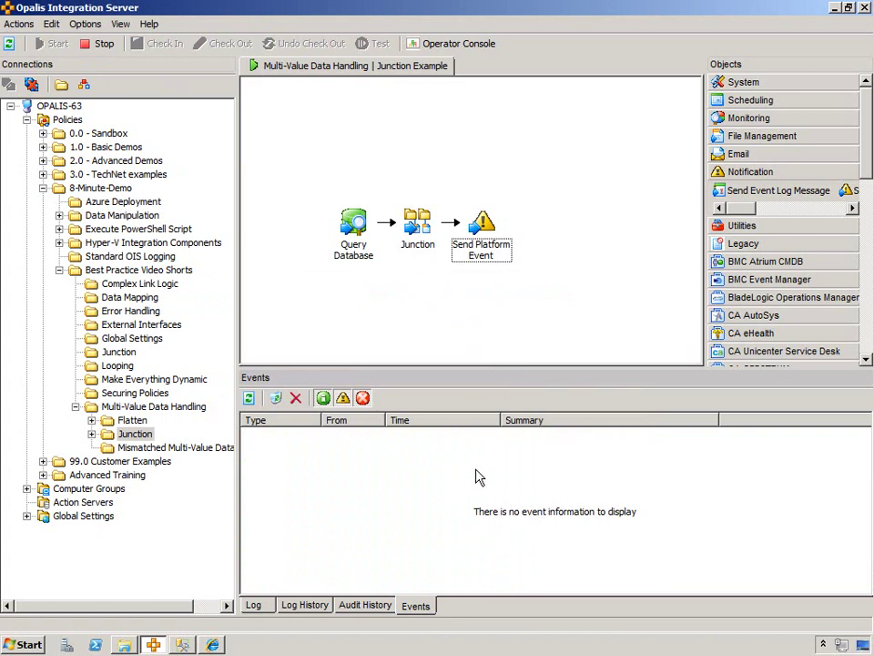
Step: Refresh the event list and examine the details of one of the Query Completed events
click(249, 398)
click(565, 464)
scroll(582, 547, down, 5)
double_click(510, 507)
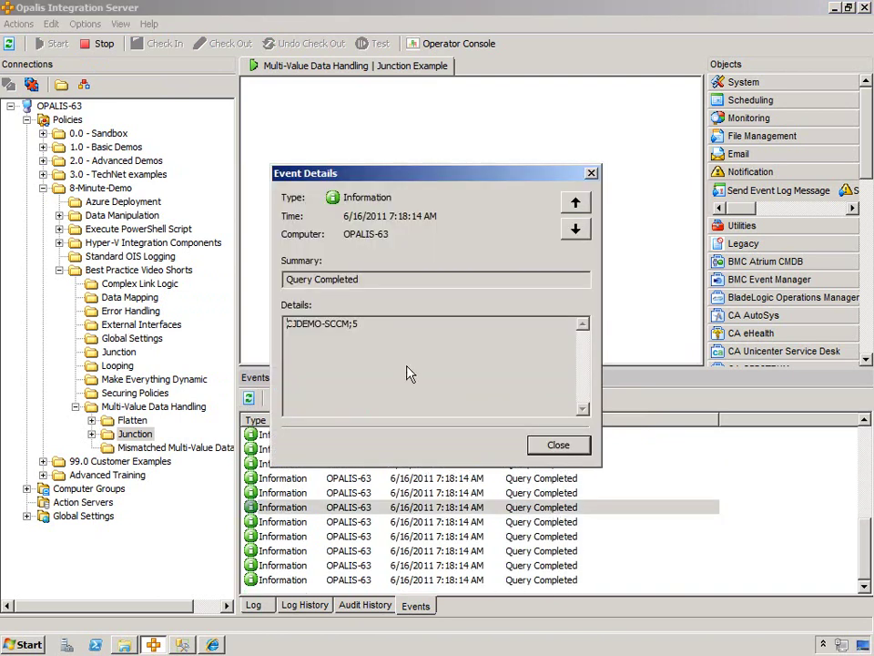
Step: Examine the details of another Query Completed event in the event list and close them
click(536, 445)
double_click(531, 464)
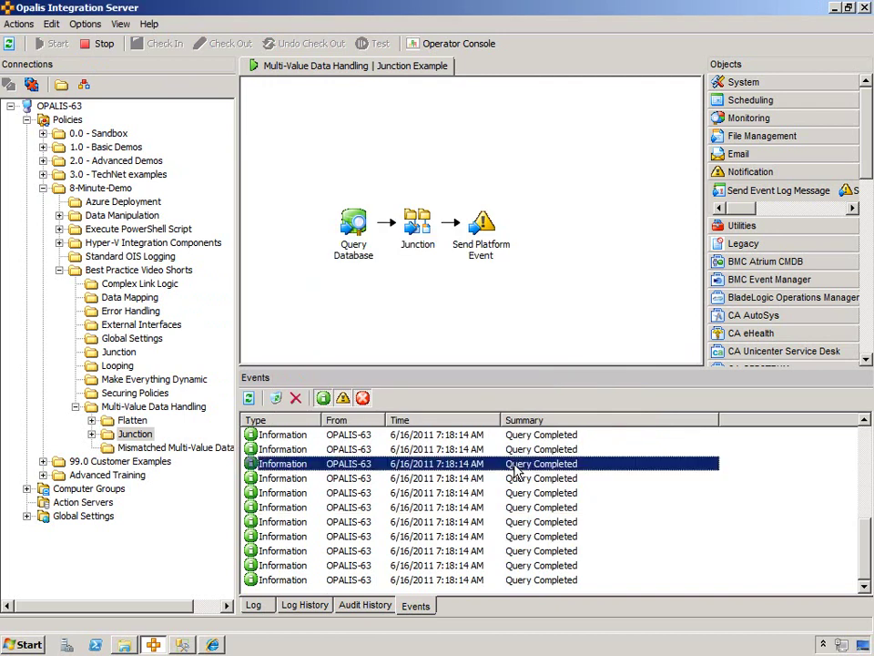
drag(373, 341, 286, 323)
click(558, 445)
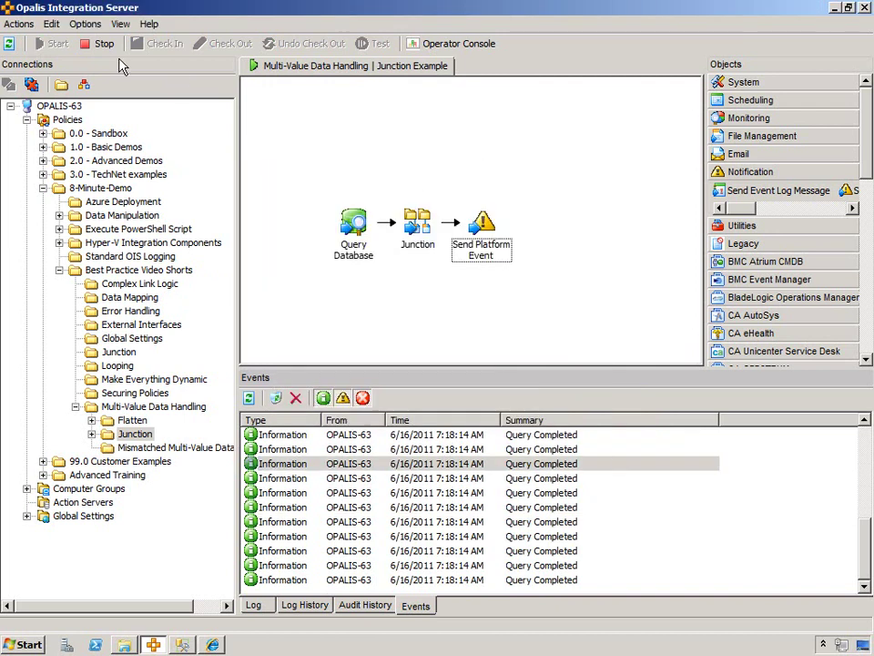
Step: View the Junction Example 1 and Junction Example 2 policies, and return to the Junction folder under Multi-Value Data Handling
click(428, 224)
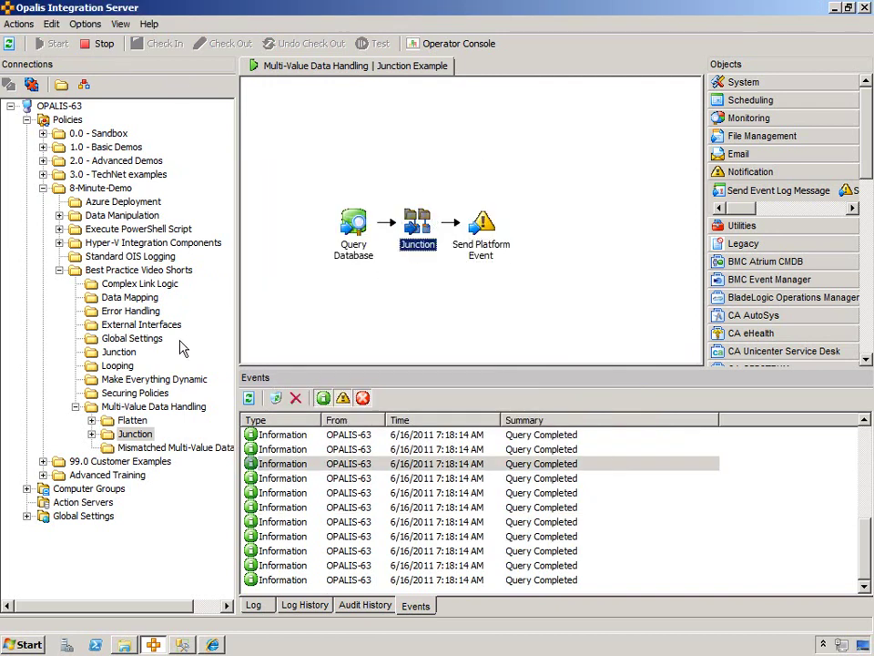
click(117, 352)
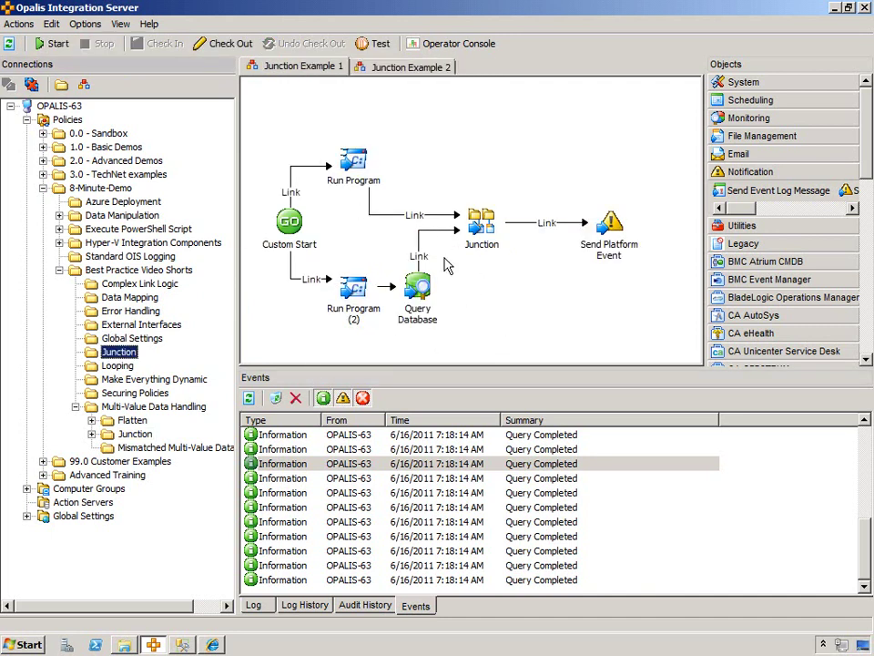
click(431, 70)
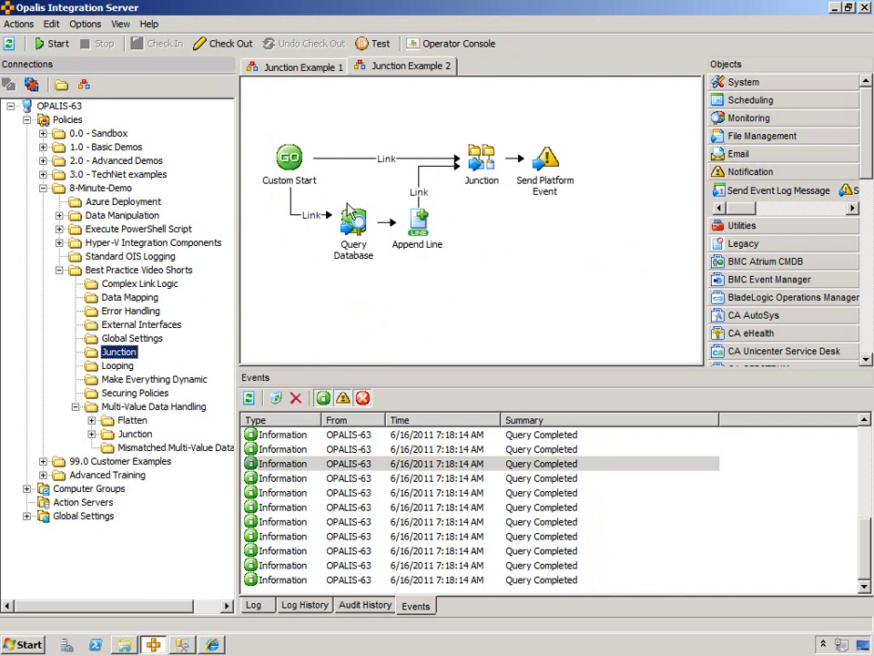
key(j)
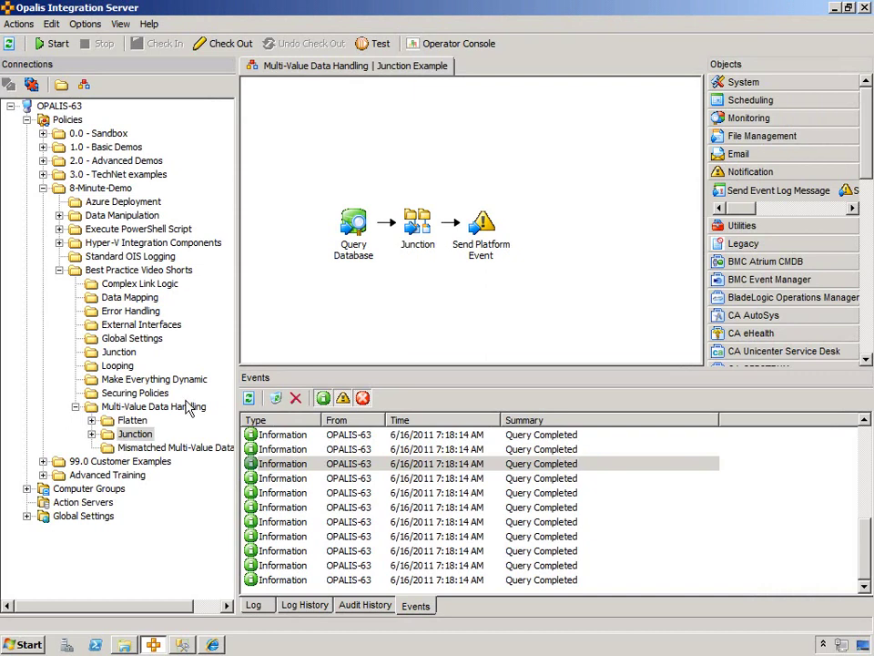
click(134, 434)
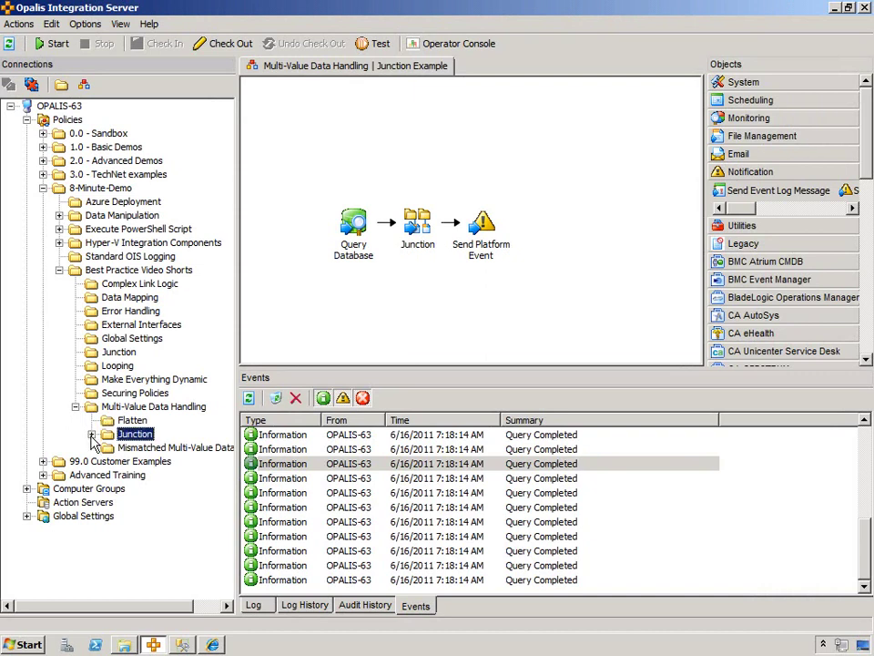
Step: Open the Mismatch Multi Data Output policy and show the Run .Net Script object's PowerShell script in an enlarged expanded view
click(137, 448)
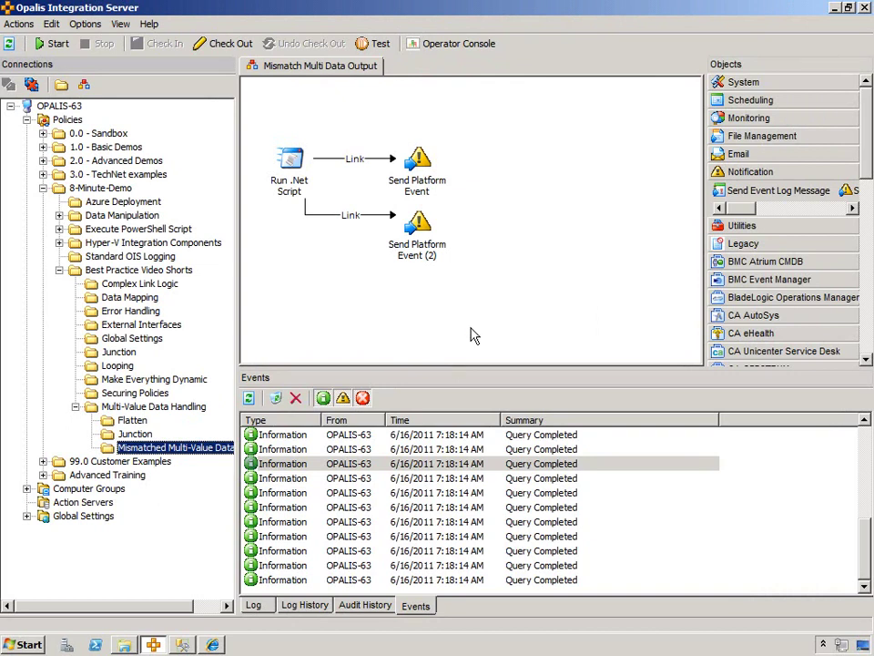
click(291, 162)
double_click(292, 162)
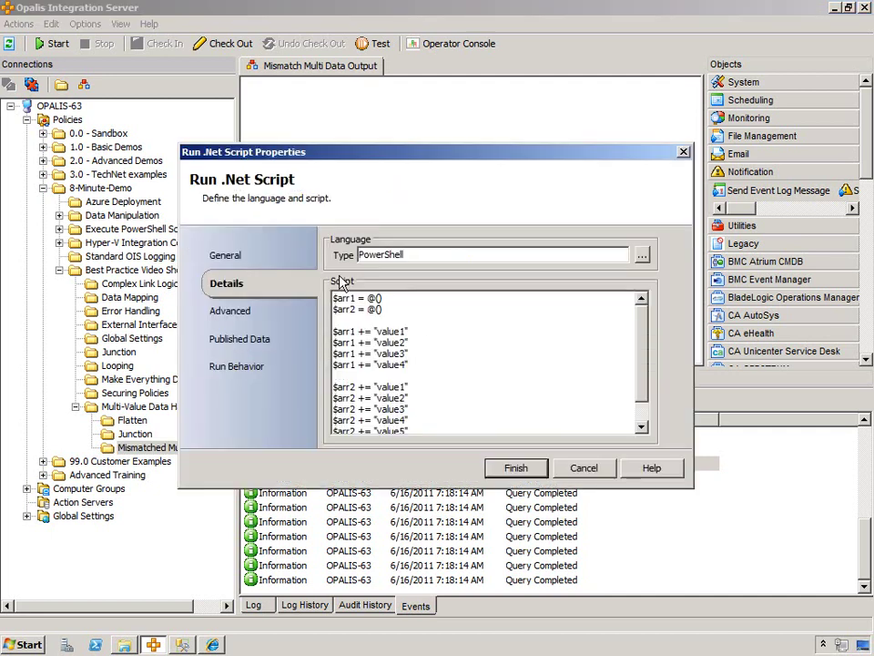
right_click(385, 330)
click(426, 501)
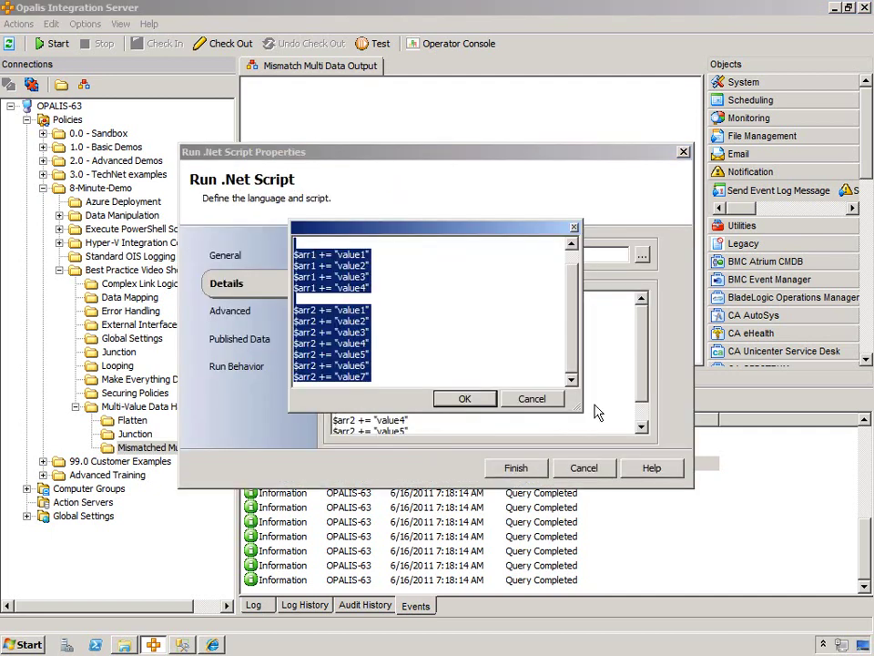
drag(580, 411, 671, 576)
Step: Examine the arr1 and arr2 definitions in the script and the Run .Net Script object's published data
drag(349, 248, 257, 243)
drag(344, 254, 293, 255)
drag(370, 311, 275, 280)
drag(373, 401, 284, 331)
click(623, 565)
click(314, 340)
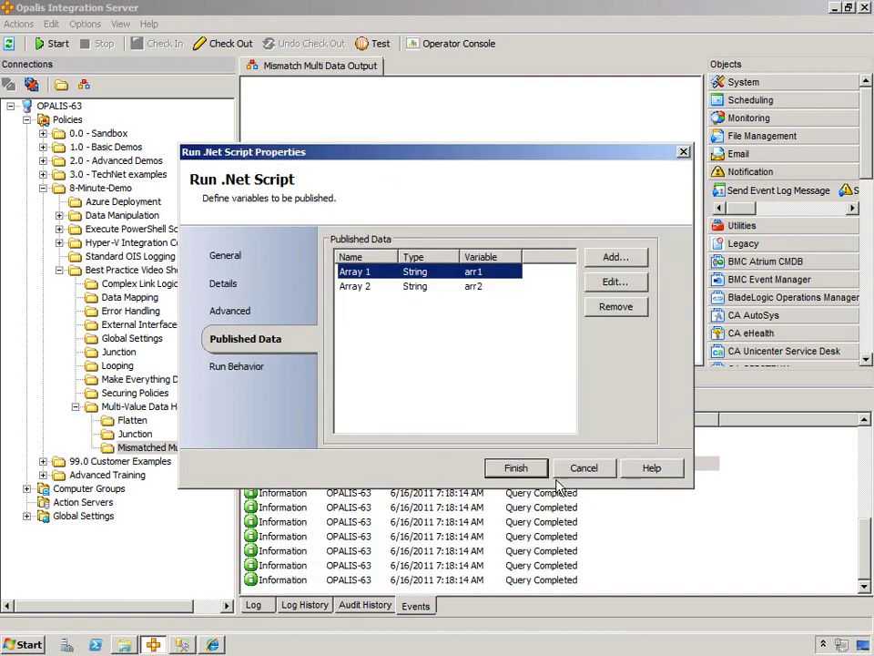
click(585, 468)
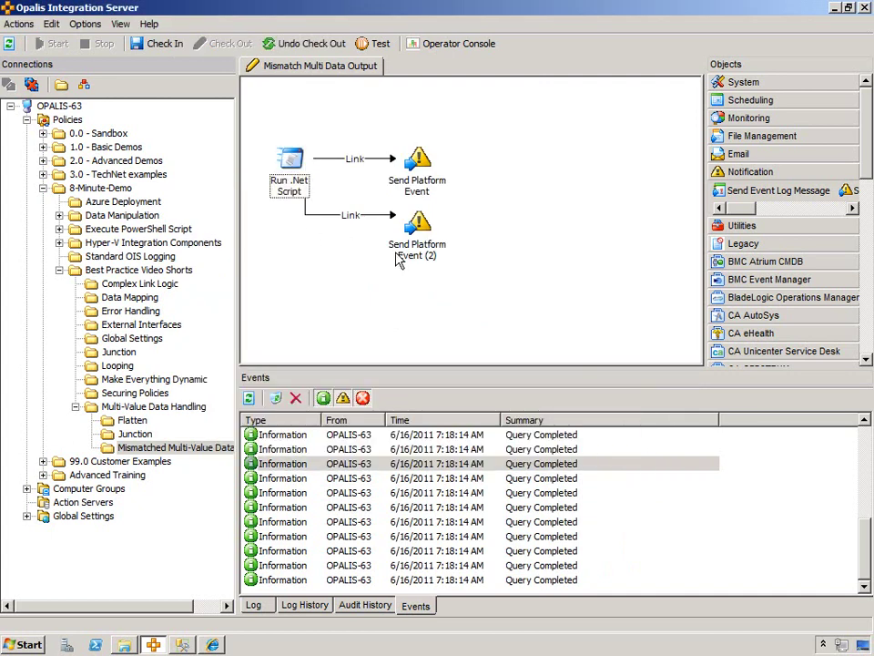
Step: Check the properties of the two links from Run .Net Script to the Send Platform Event objects
double_click(364, 162)
click(415, 364)
click(419, 546)
click(350, 545)
click(507, 594)
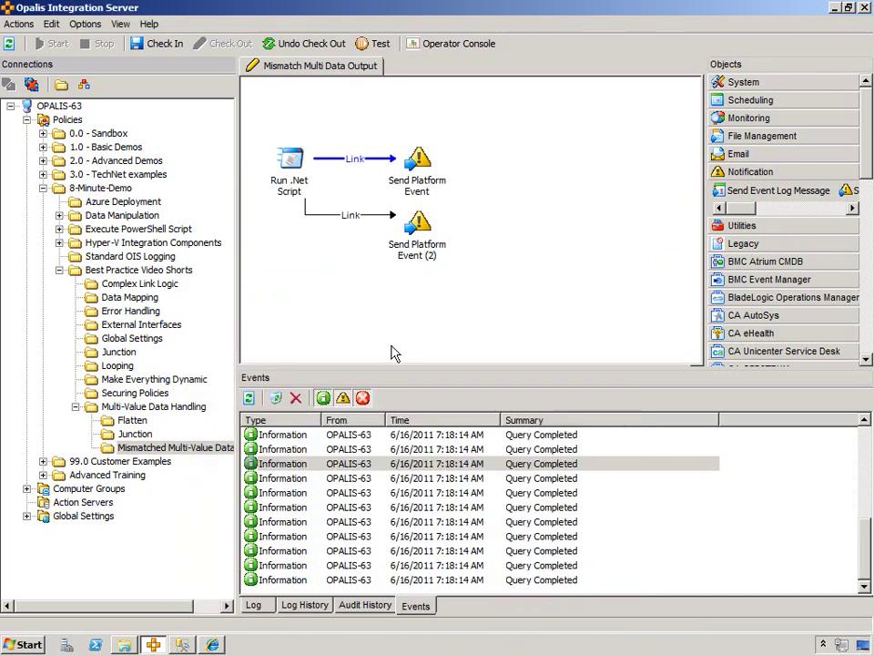
double_click(352, 159)
key(Escape)
double_click(354, 216)
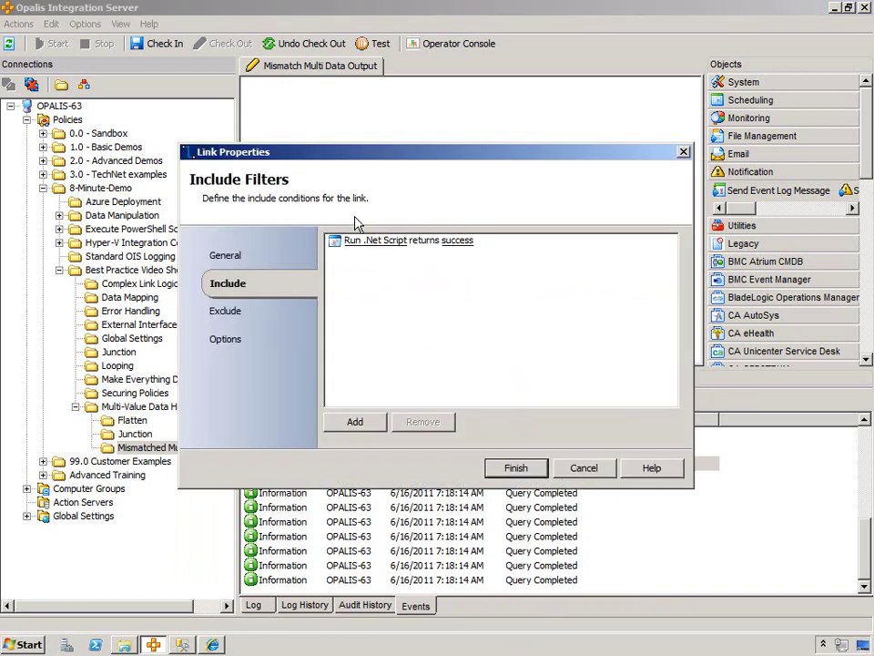
click(513, 466)
Step: Review the summary and details settings of the Send Platform Event and Send Platform Event (2) objects
double_click(418, 157)
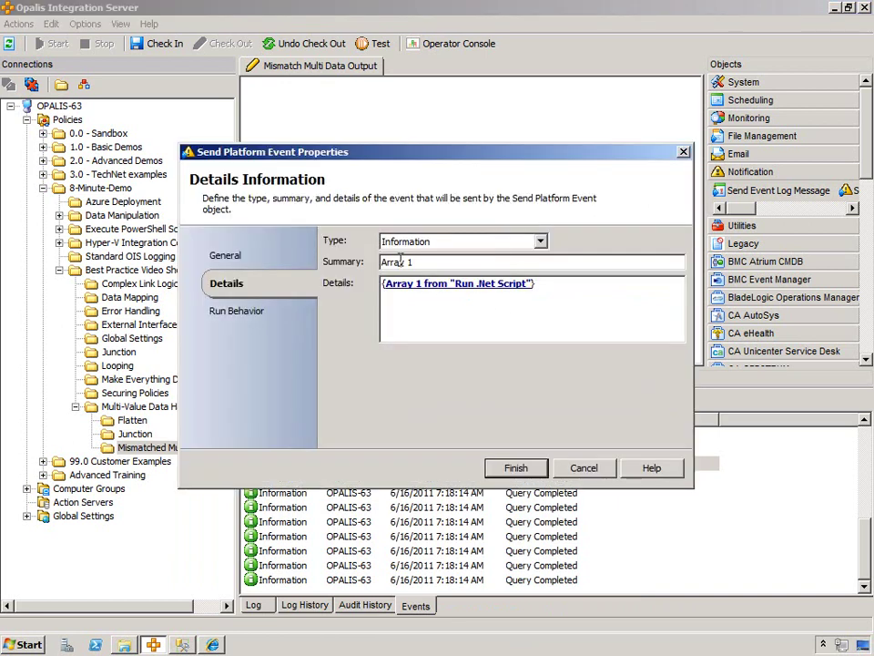
drag(490, 151, 460, 309)
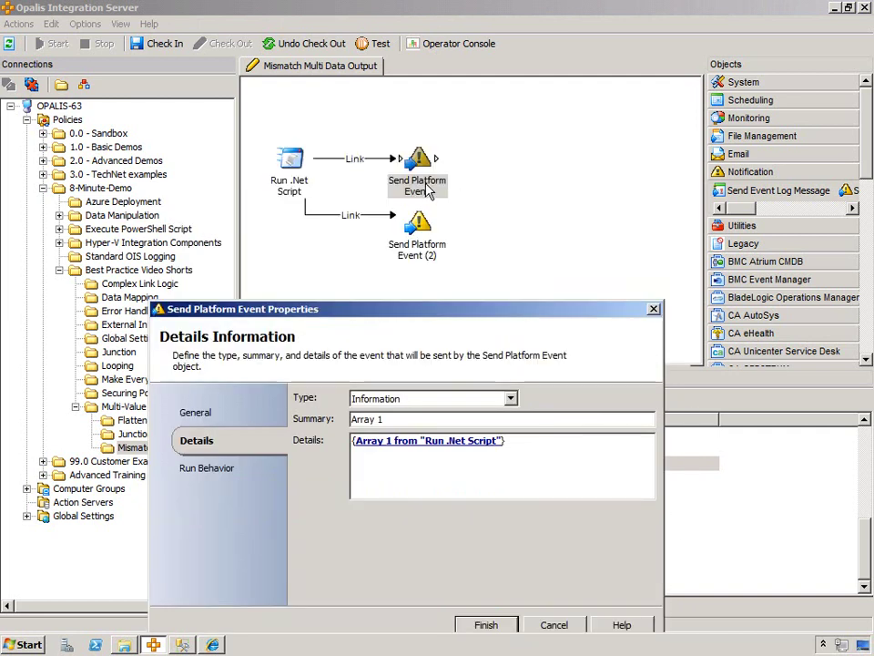
click(485, 624)
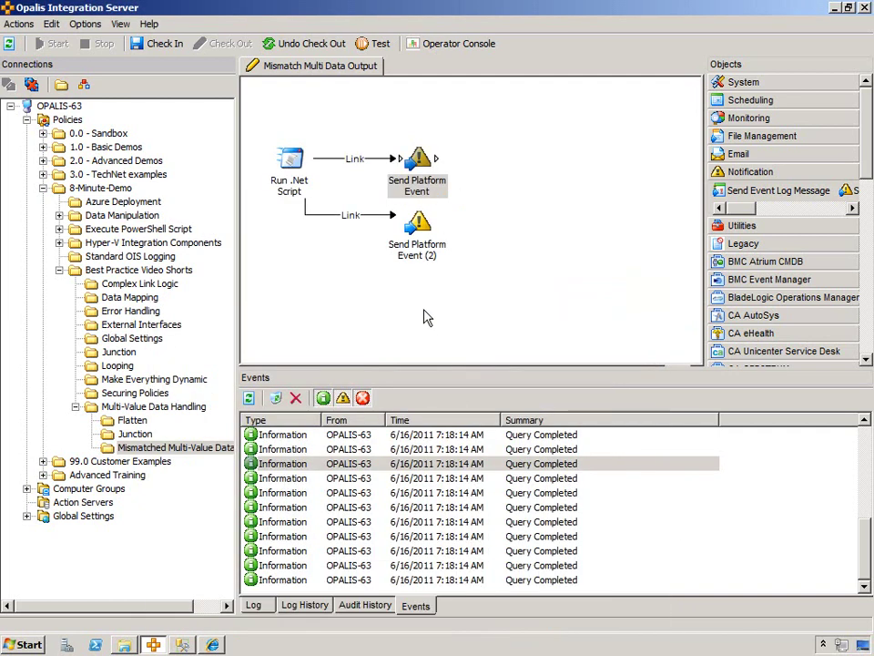
double_click(411, 248)
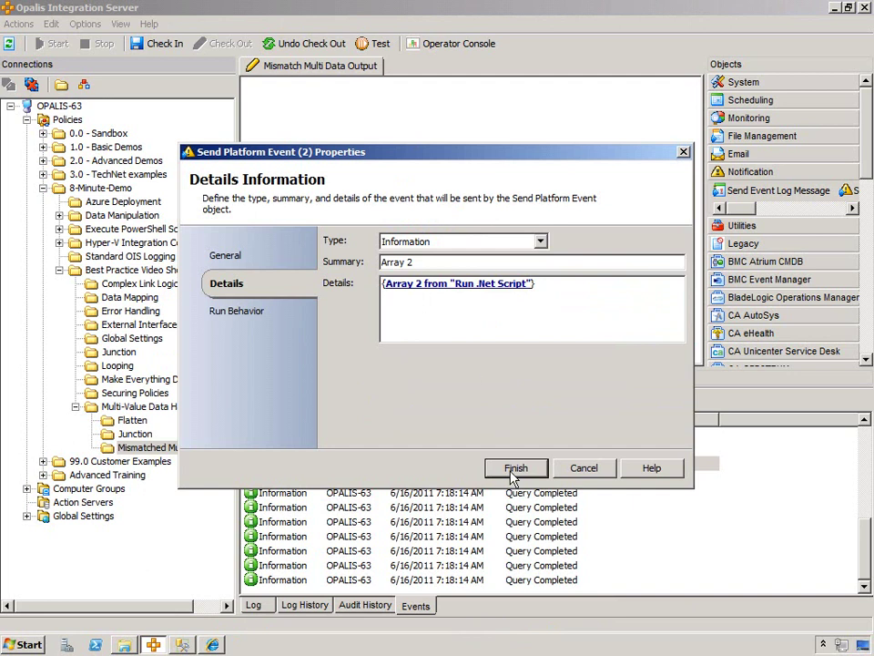
click(515, 468)
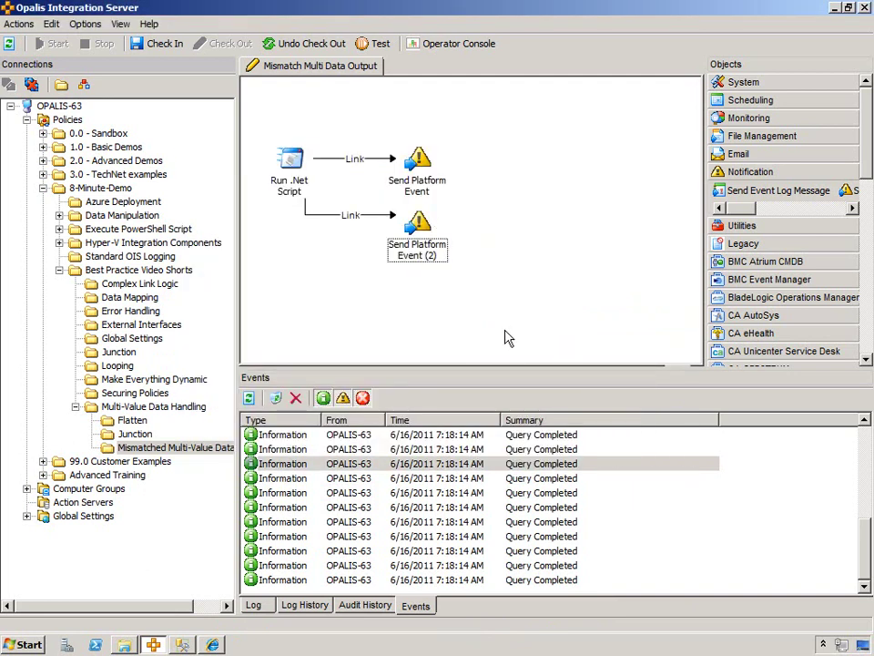
Step: Clear the old events, and check in and start the Mismatch Multi Data Output policy
click(295, 399)
click(467, 373)
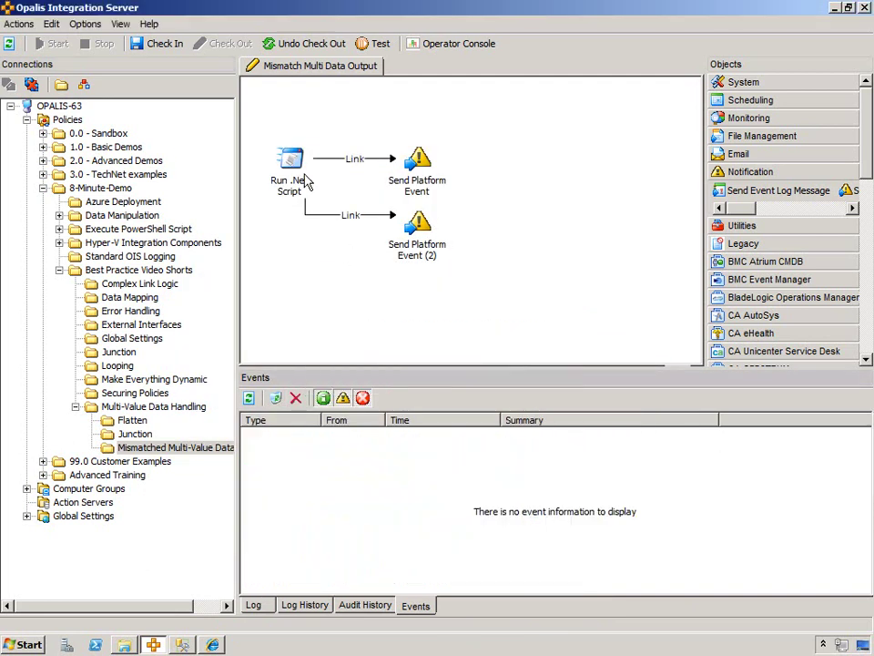
click(176, 48)
click(50, 43)
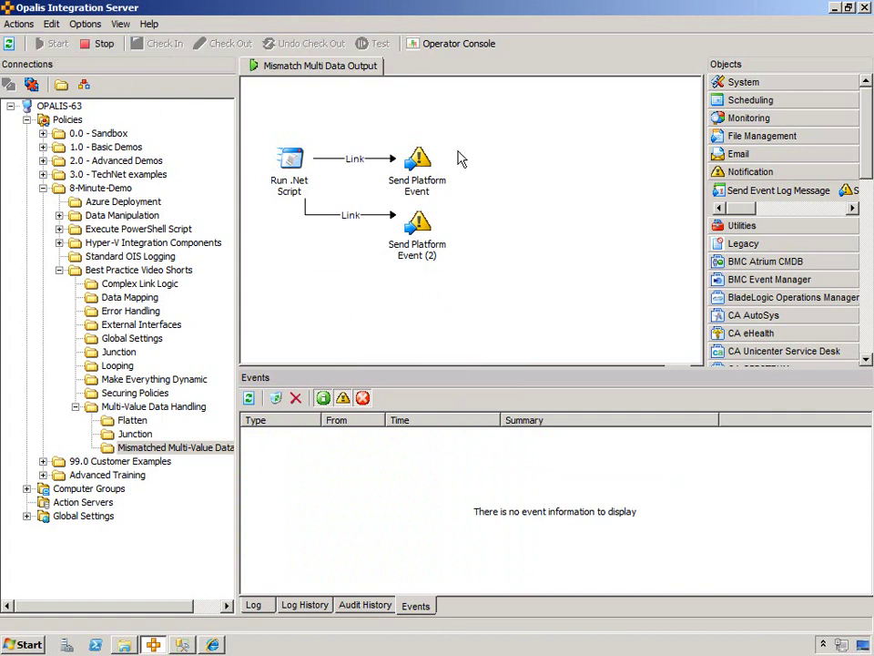
Step: Enlarge the event list and compare the groups of Array 1 and Array 2 events
click(285, 158)
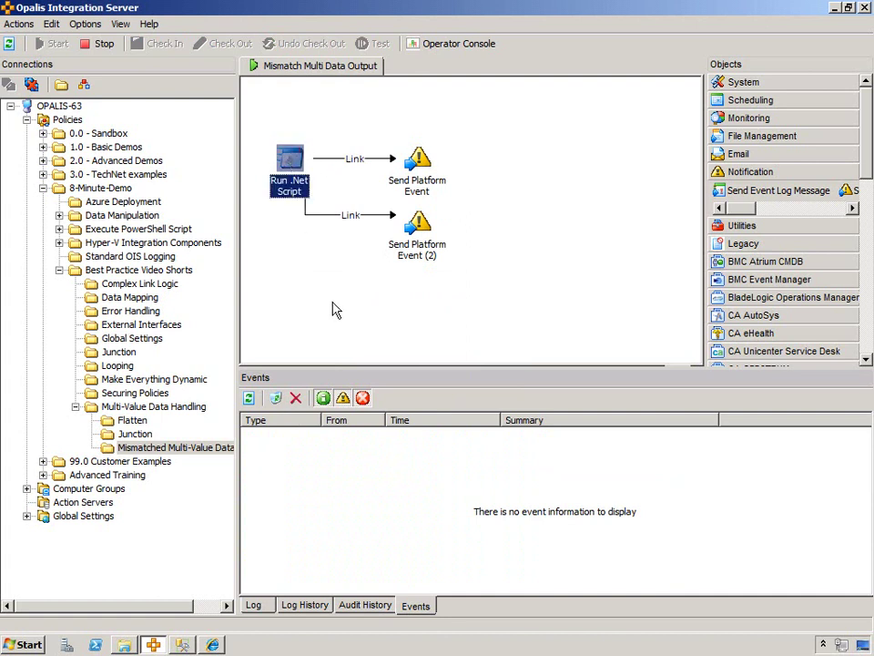
drag(488, 368, 490, 311)
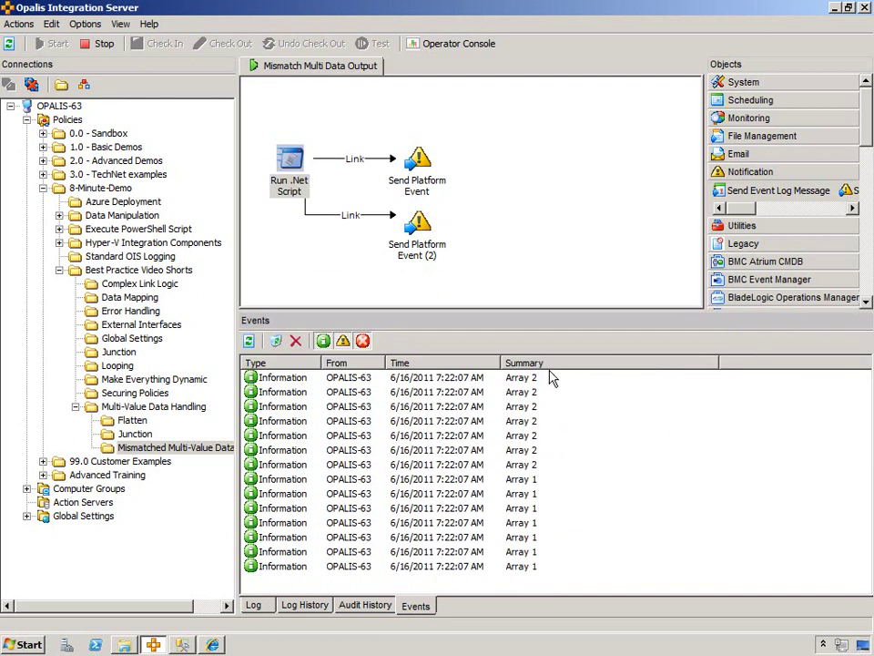
click(528, 566)
click(528, 479)
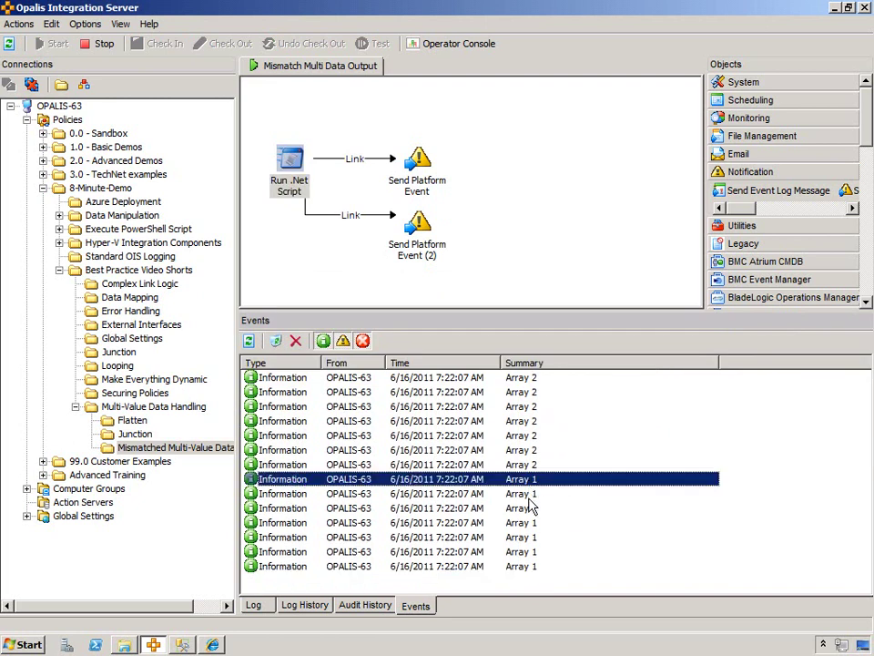
click(535, 466)
click(532, 378)
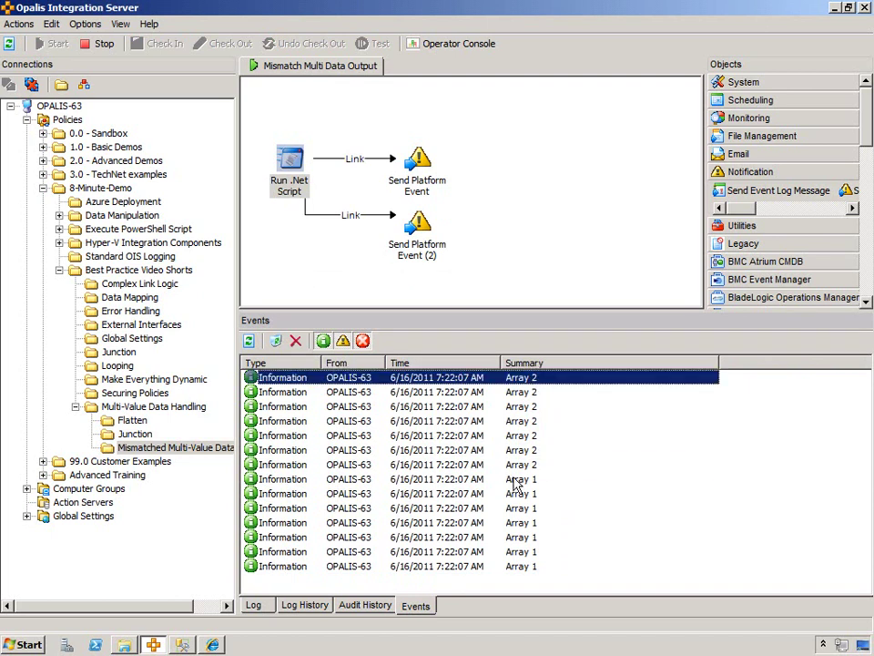
Step: Examine the details of the last five Array 1 events one after another, working up from the end of the list
double_click(532, 566)
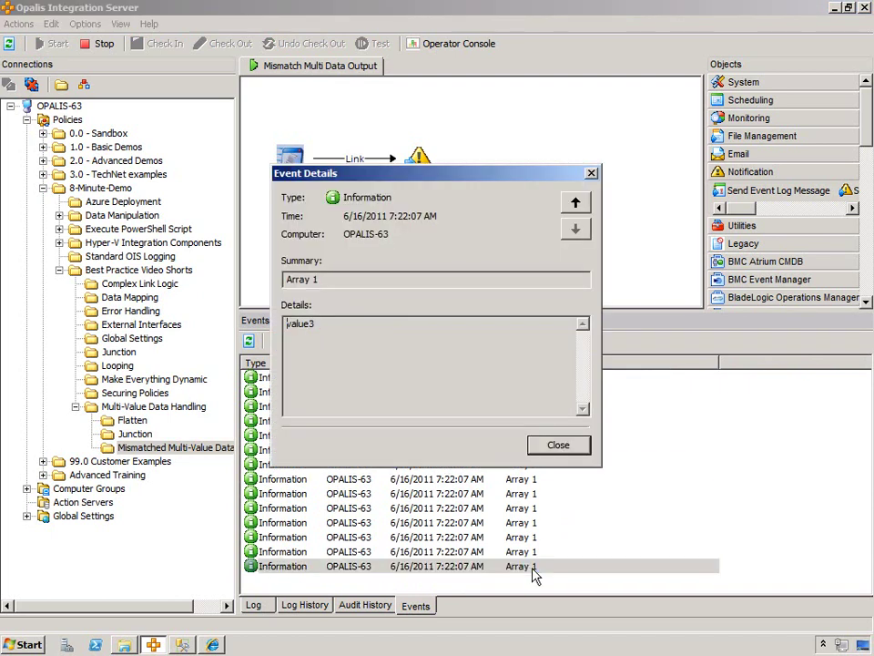
click(574, 448)
double_click(528, 551)
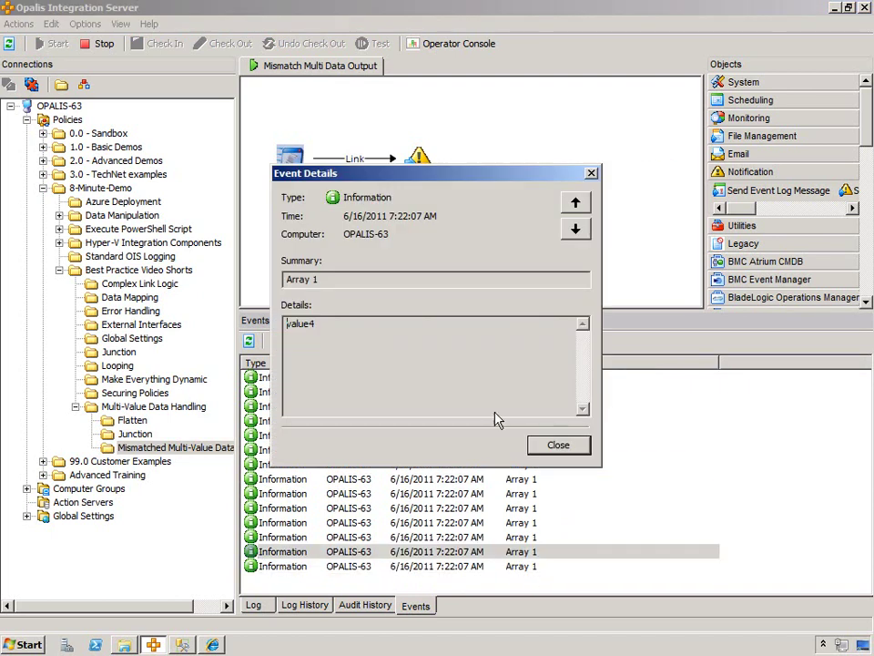
click(561, 450)
double_click(535, 537)
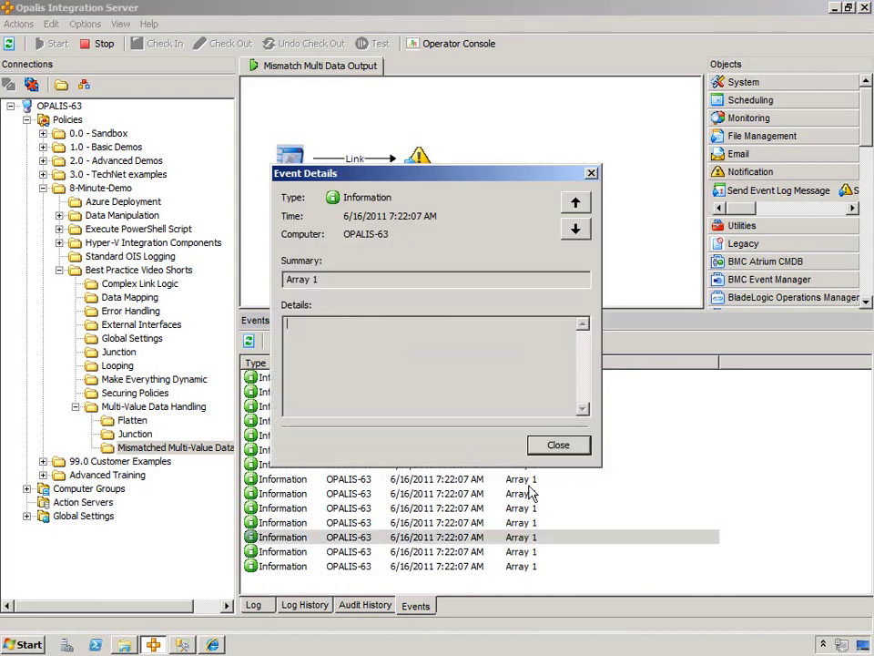
click(558, 448)
double_click(527, 522)
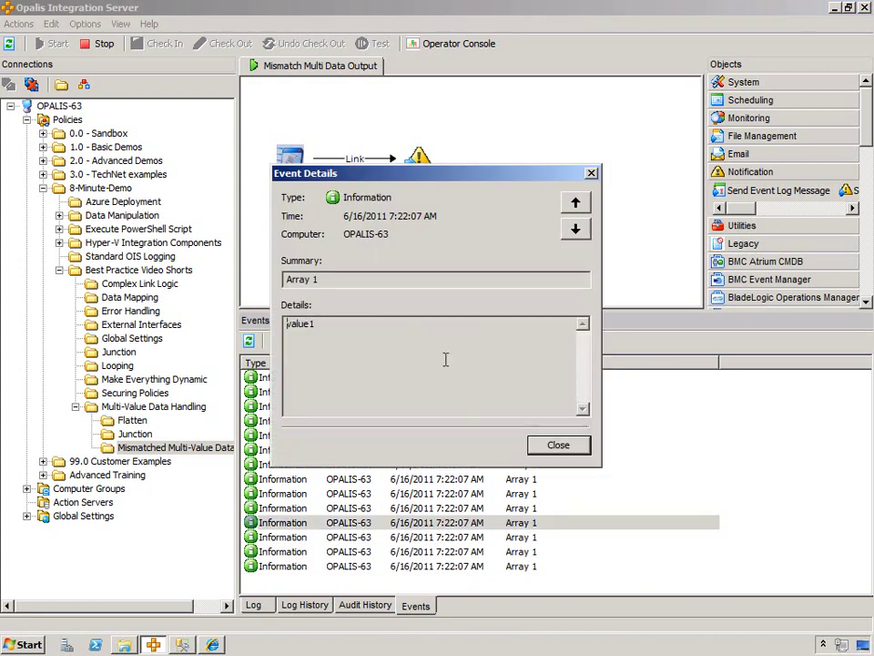
click(555, 449)
double_click(531, 508)
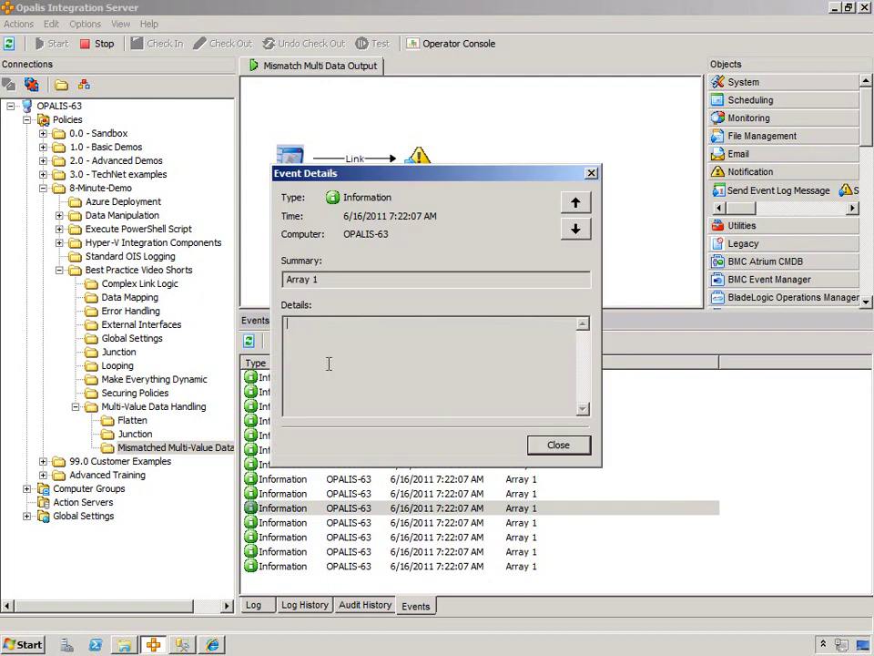
click(558, 446)
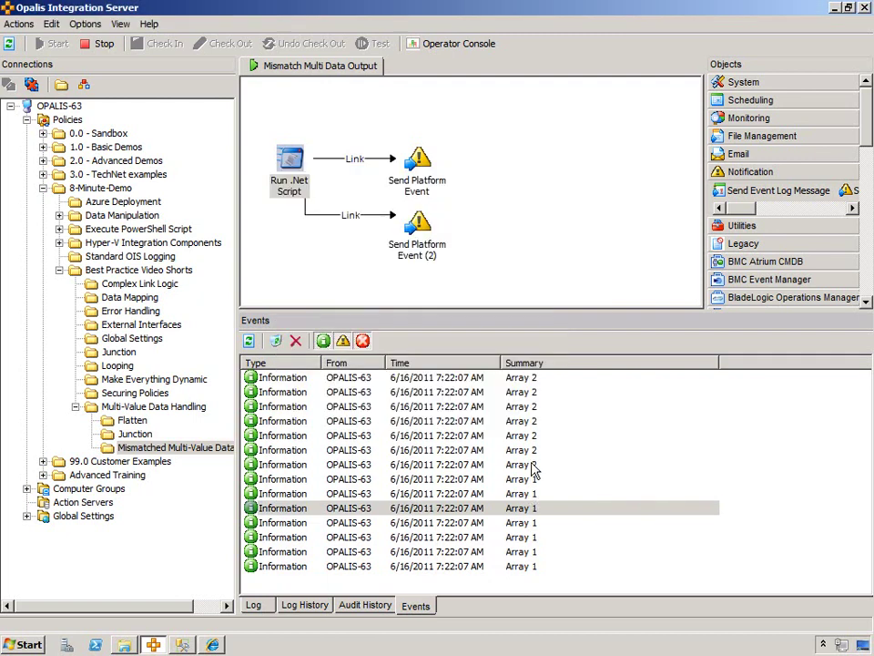
Step: Examine the details of the last and first Array 2 events in the list
double_click(494, 465)
click(511, 448)
double_click(526, 378)
click(559, 446)
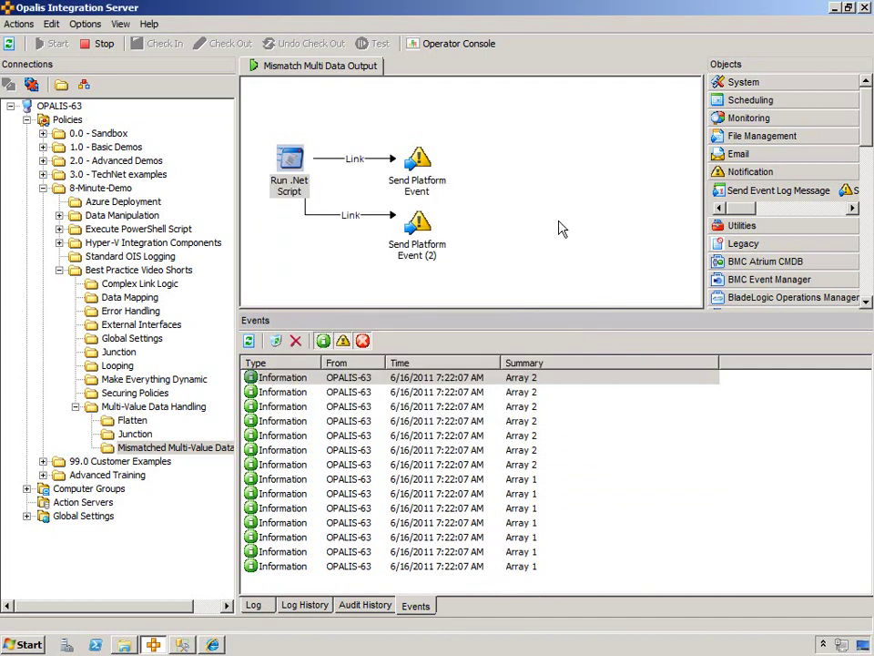
Step: Select all the Array 1 and Array 2 events and delete them from the event list
click(425, 382)
key(ctrl+a)
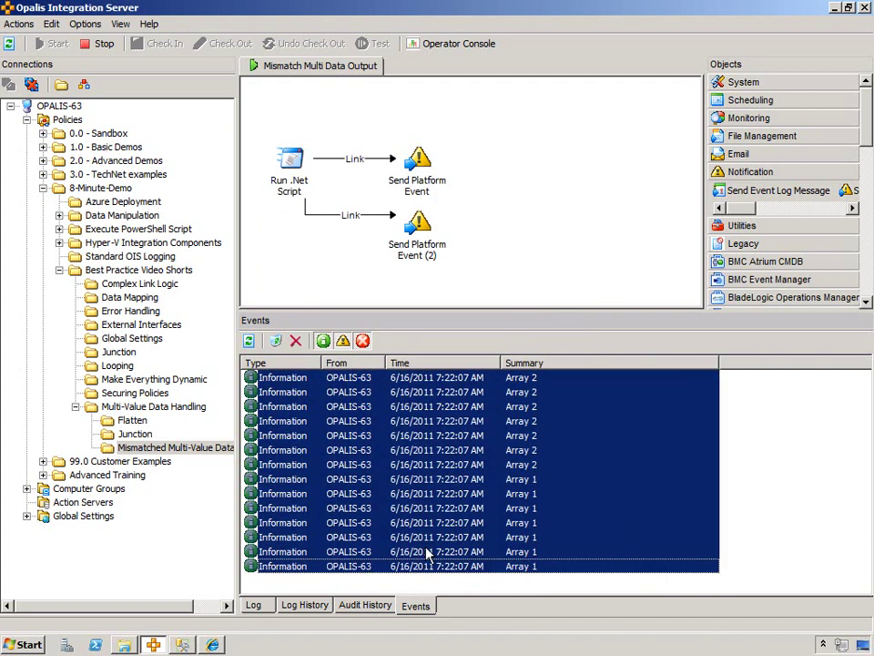
click(296, 342)
click(457, 320)
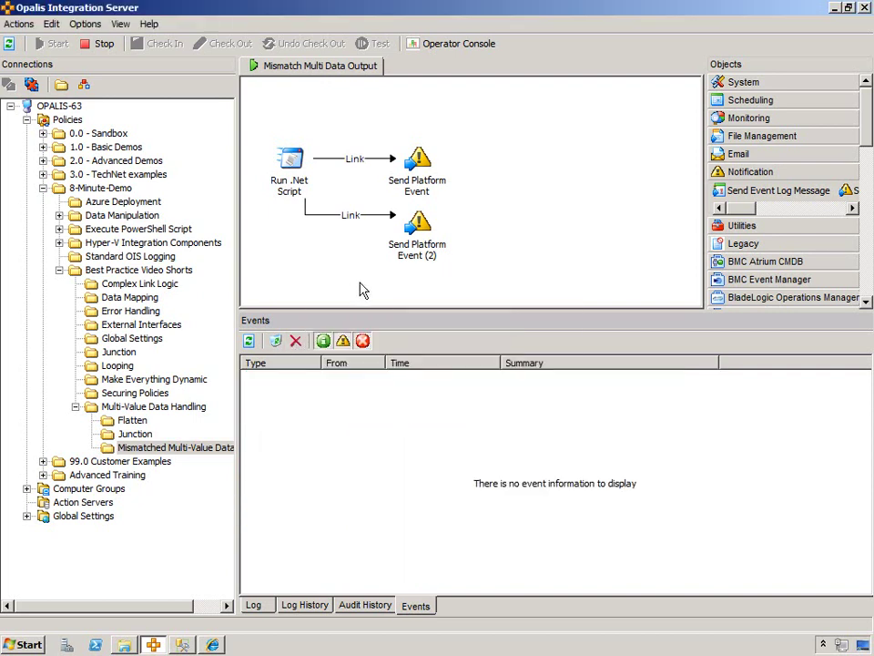
Step: Review the array script in the Run .Net Script object and the include filter on the link to Send Platform Event (2)
double_click(288, 158)
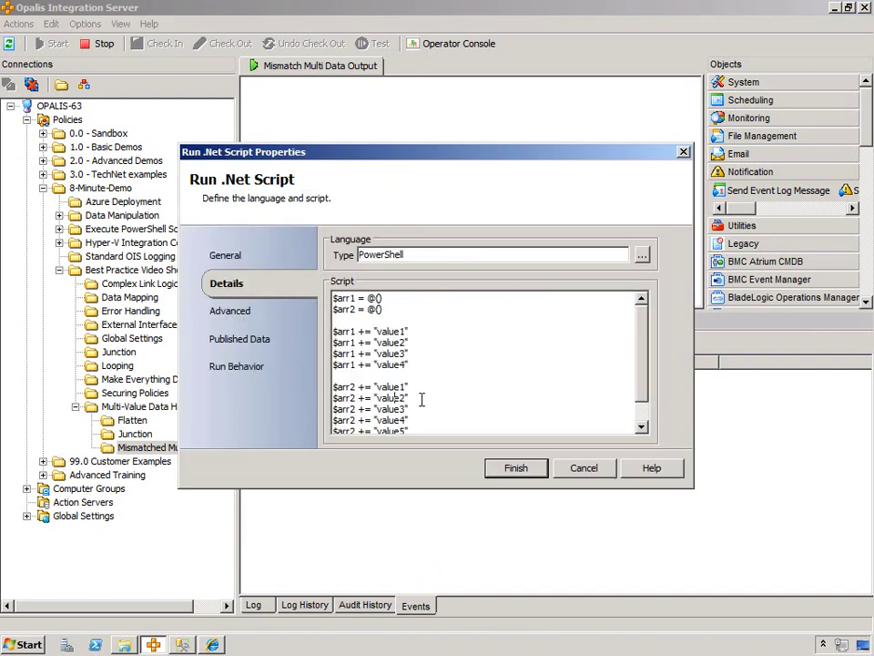
scroll(422, 401, down, 1)
click(584, 468)
double_click(347, 221)
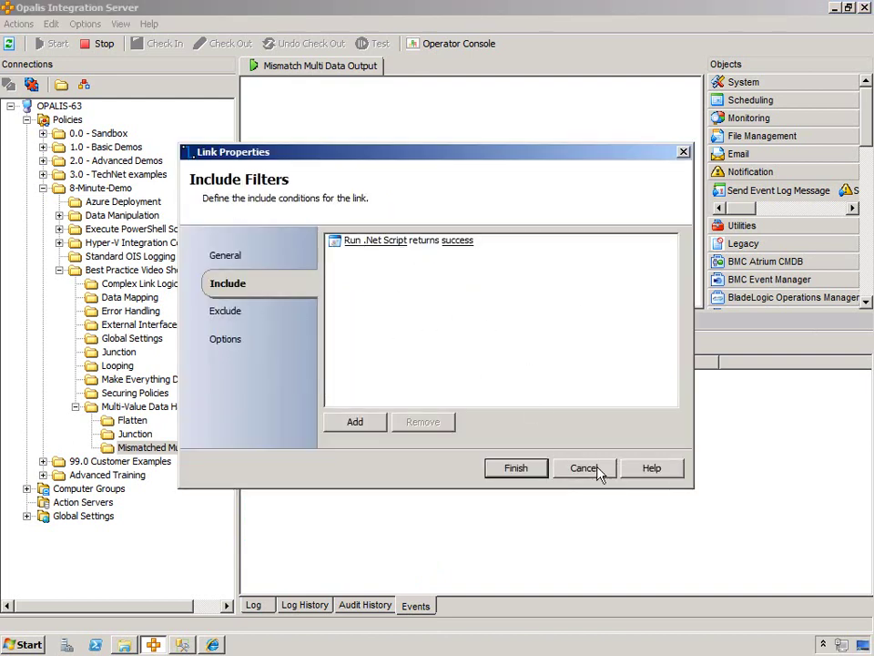
click(585, 468)
click(441, 256)
click(354, 159)
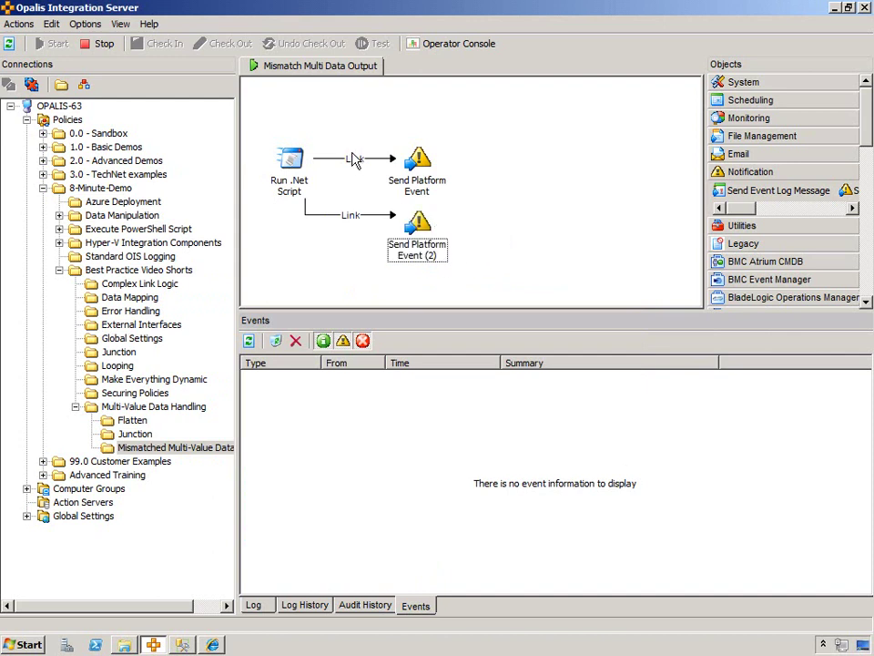
click(428, 160)
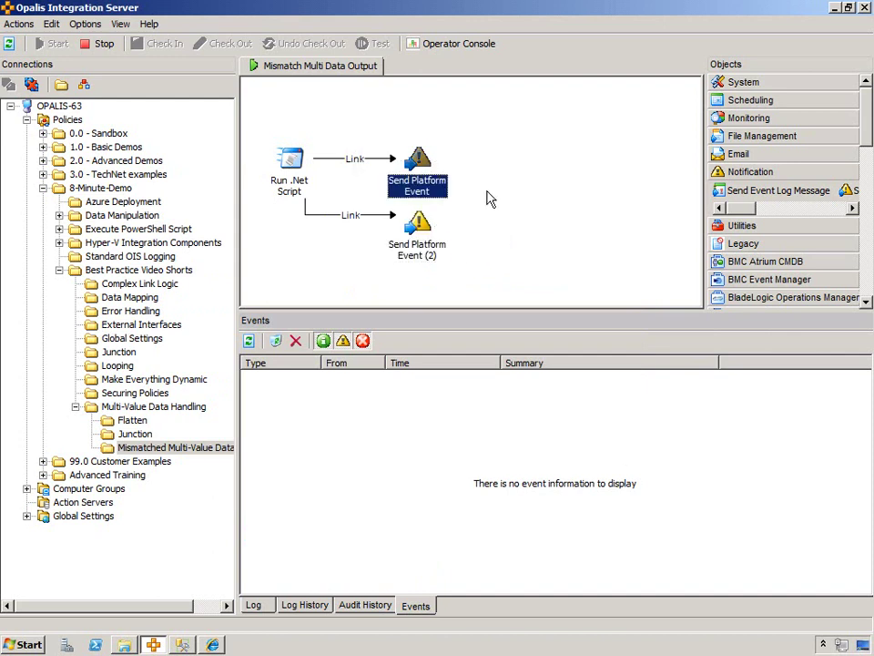
click(462, 176)
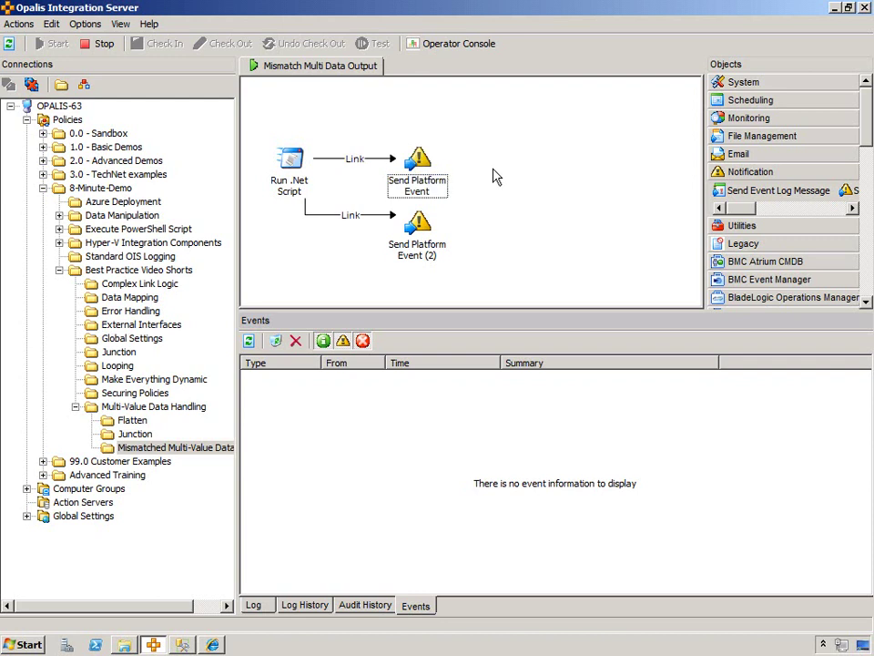
Step: Set the include filter on the link from Run .Net Script to the first Send Platform Event to Array 1 does not match pattern ^$
double_click(365, 160)
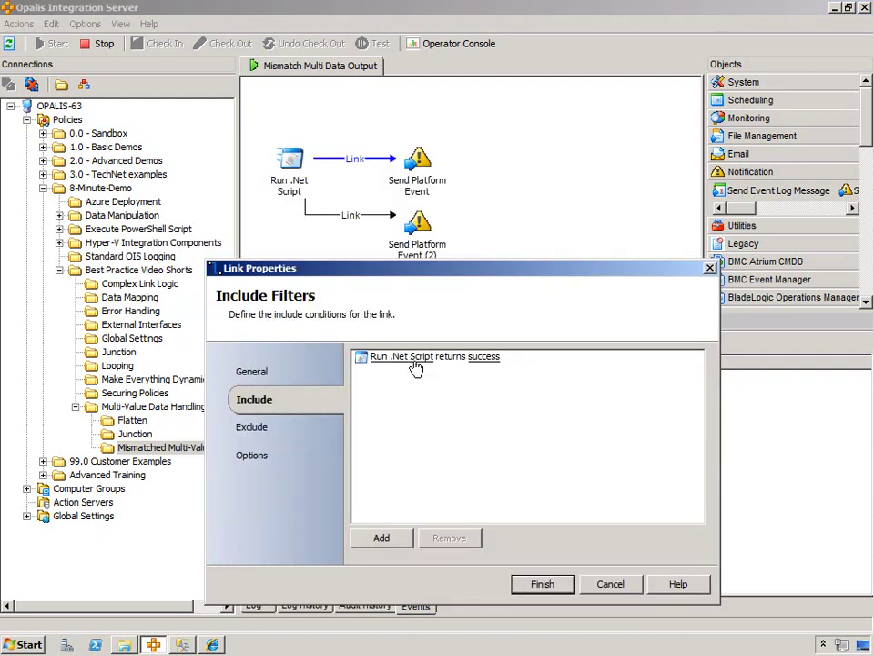
click(405, 358)
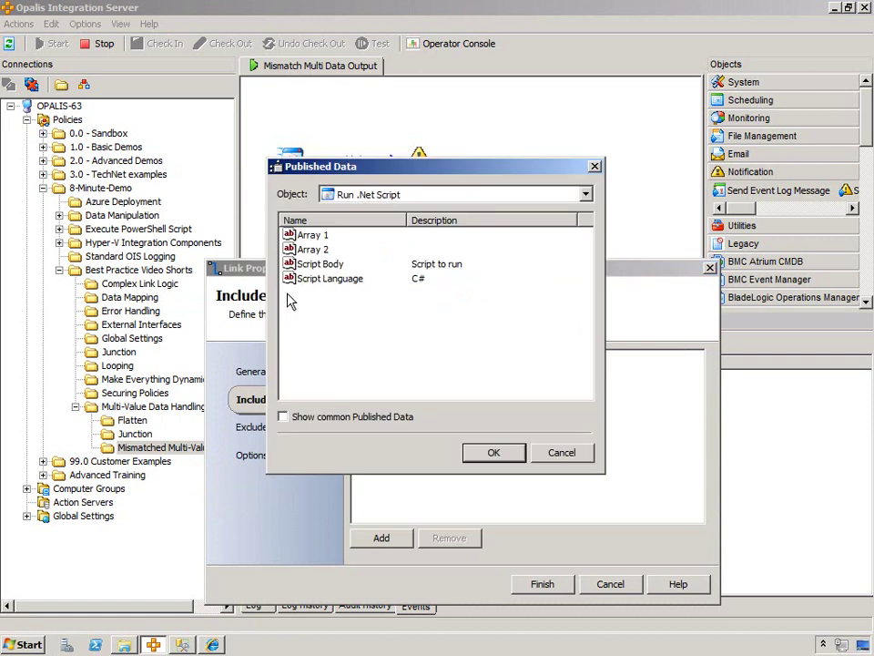
double_click(311, 238)
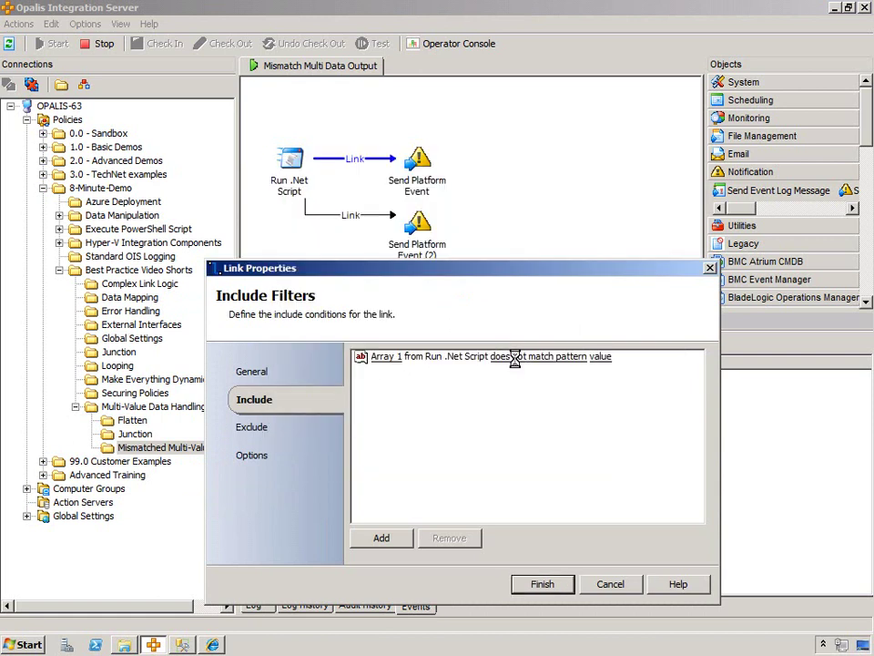
click(521, 357)
double_click(376, 320)
click(572, 357)
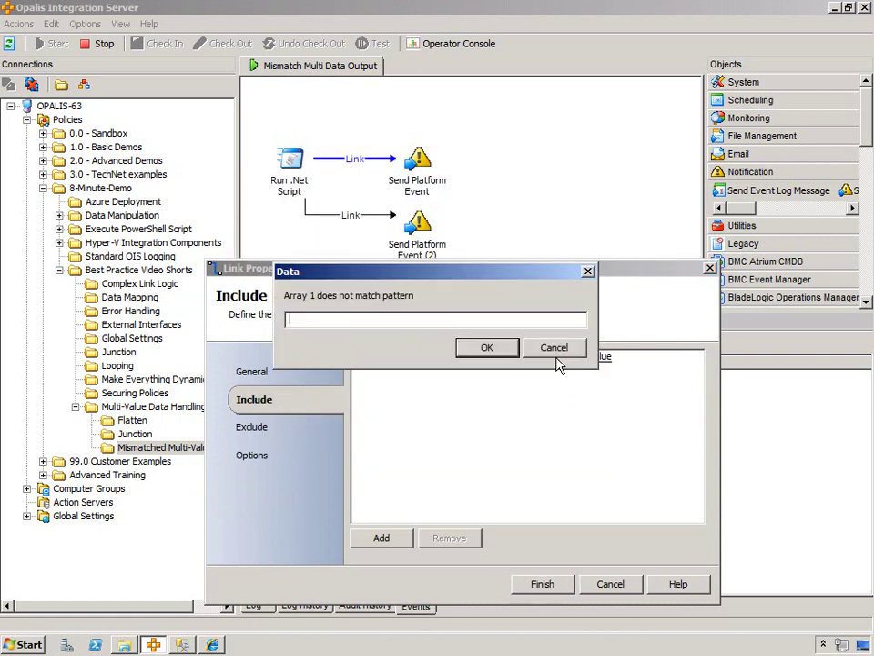
text(^$)
click(488, 347)
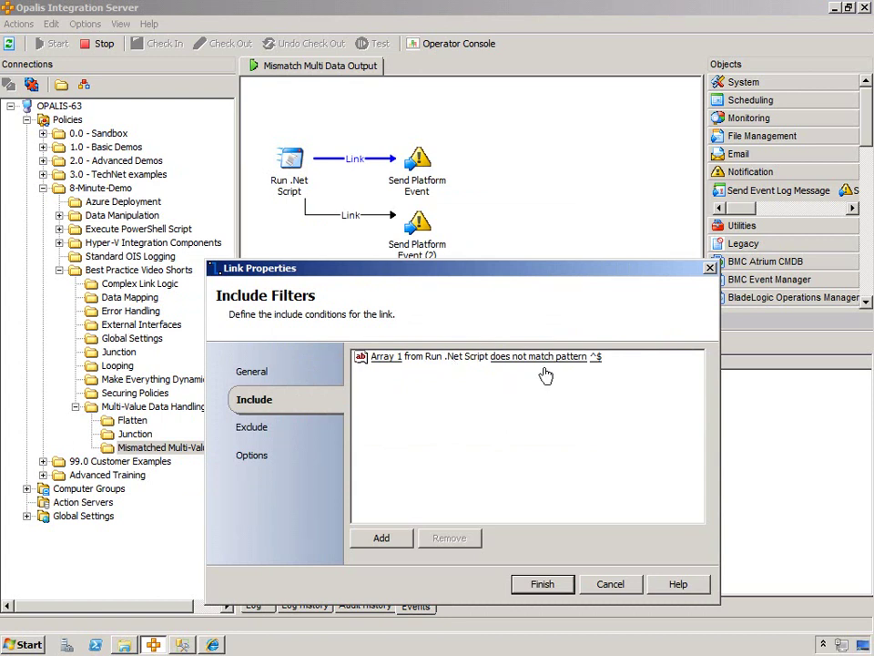
click(544, 585)
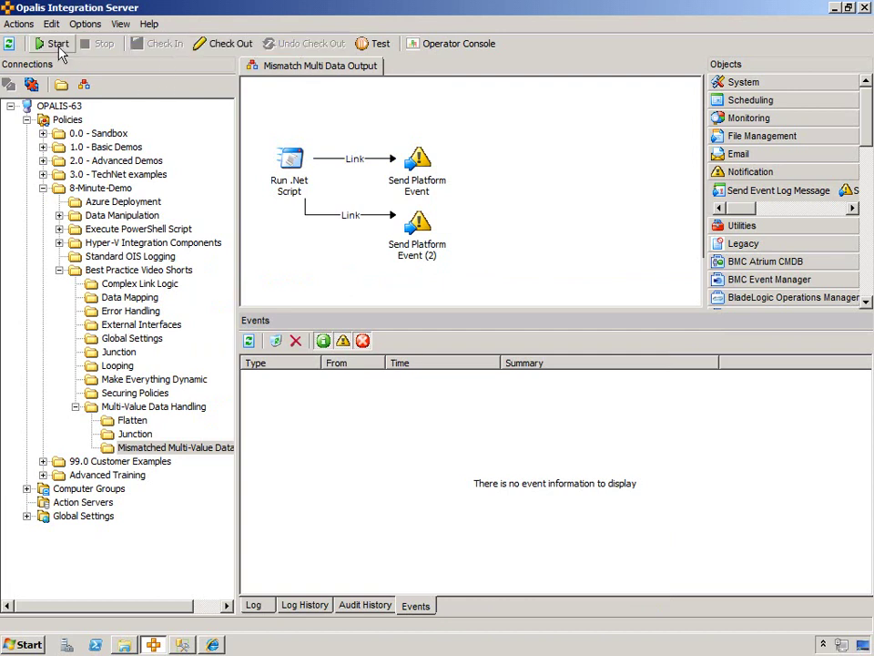
Step: Run the Mismatch Multi Data Output policy and refresh the event list to compare the Array 1 and Array 2 events
click(53, 43)
click(249, 342)
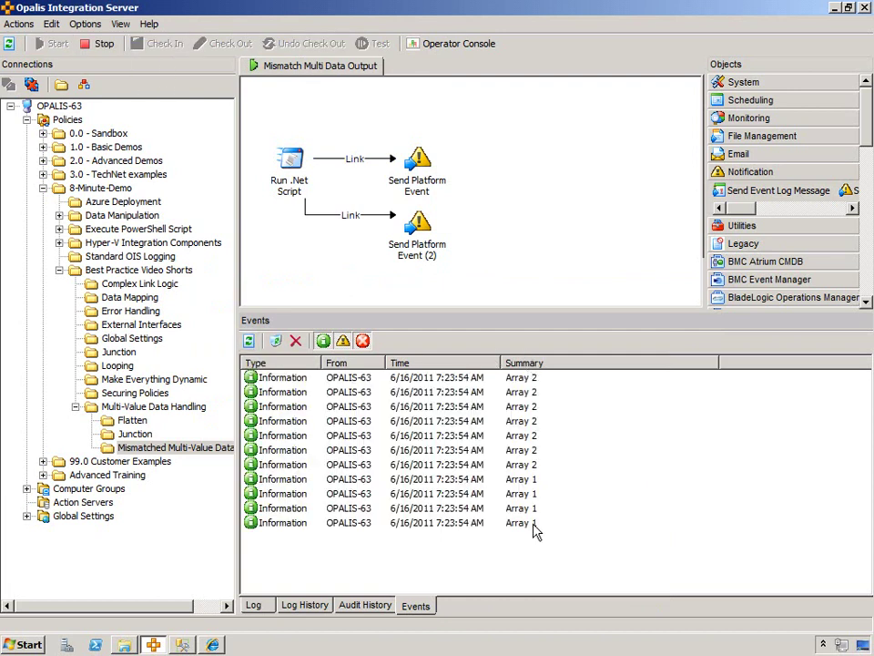
drag(535, 524, 575, 219)
click(575, 218)
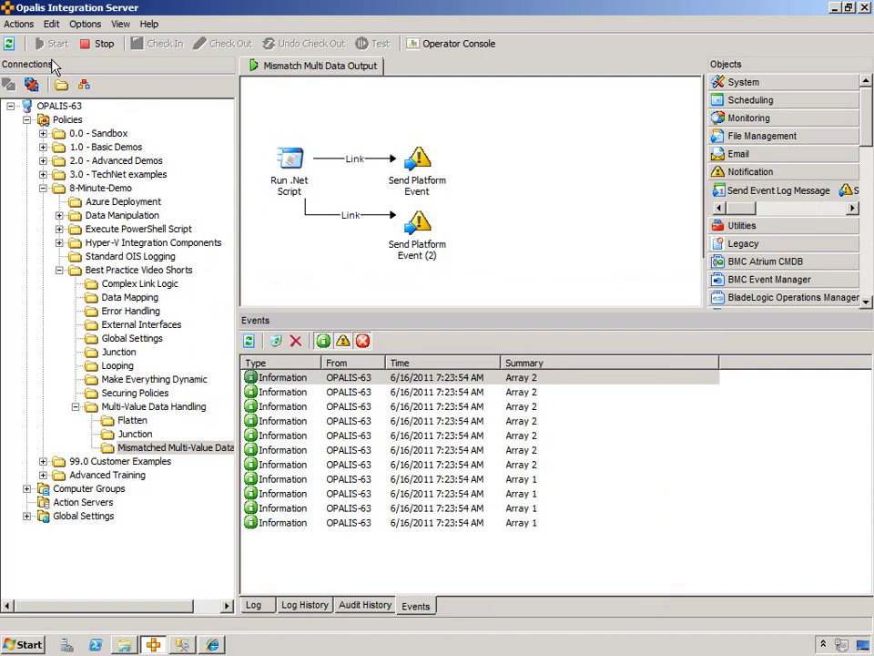
click(19, 44)
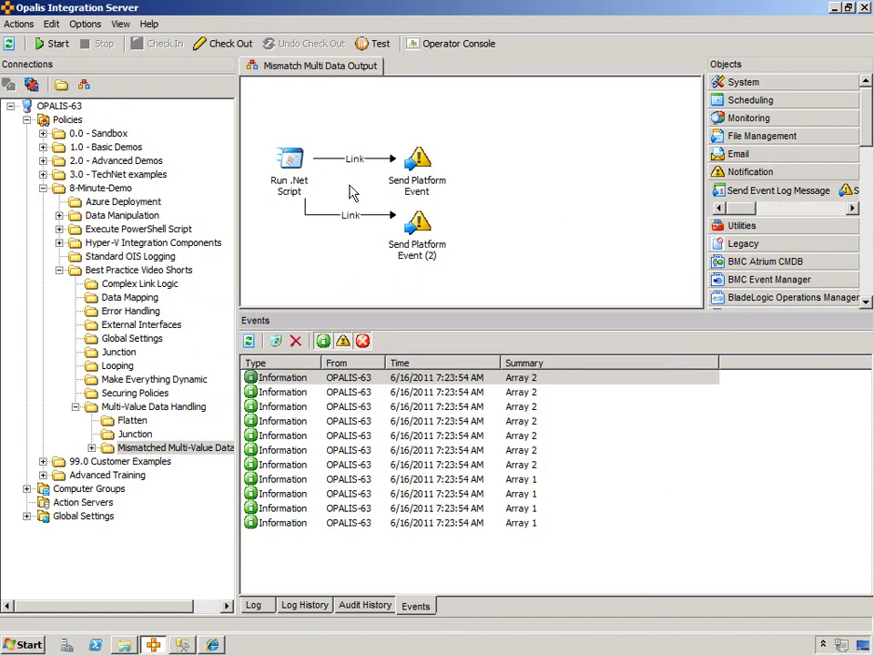
Step: Review the include filter on the link from Run .Net Script to the first Send Platform Event without changing it
click(291, 163)
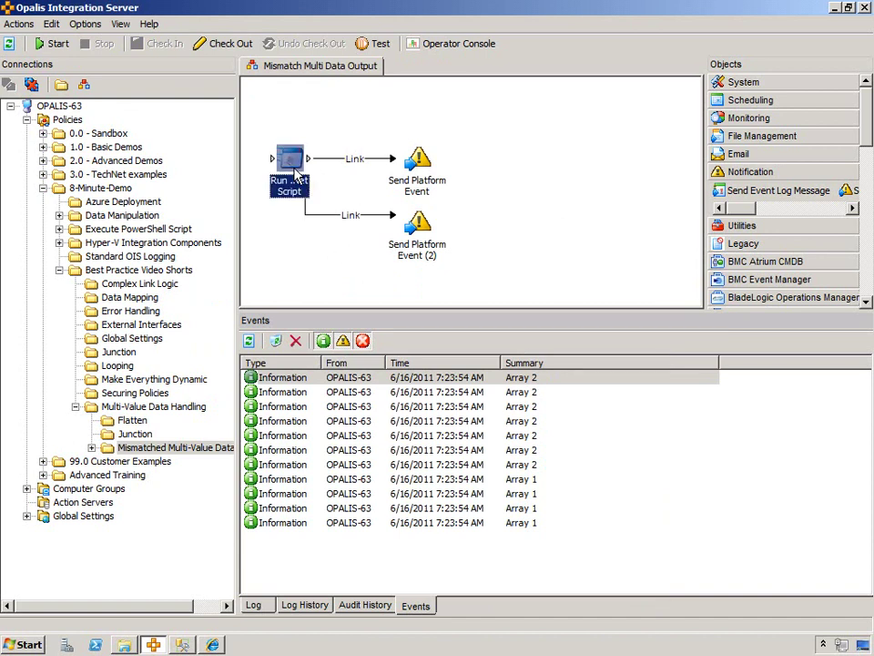
double_click(341, 162)
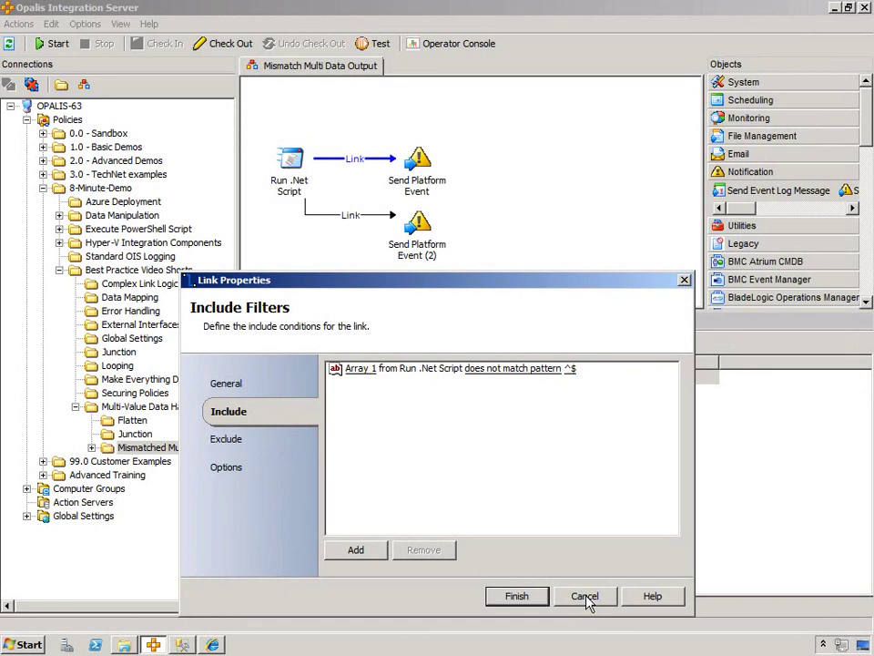
click(585, 597)
click(533, 223)
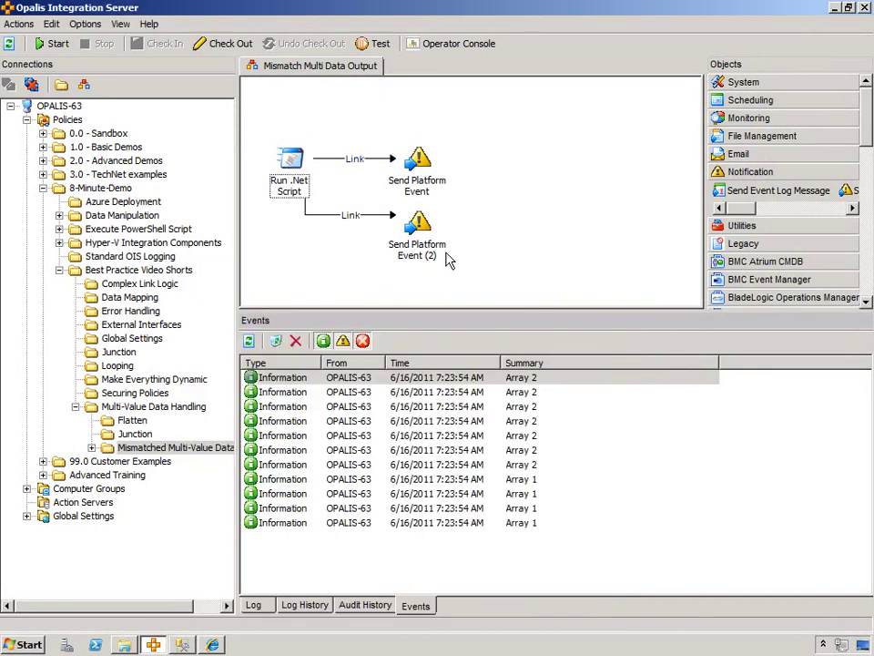
Step: Revisit the policies in the Multi-Value Data Handling folder and its Flatten, Junction and Mismatched Multi-Value Data subfolders
click(102, 451)
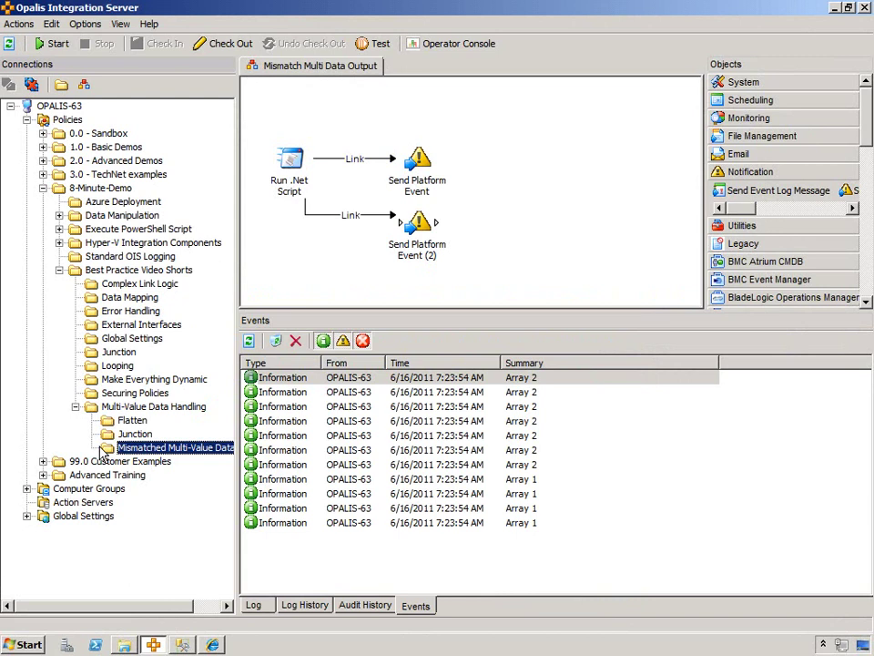
click(173, 407)
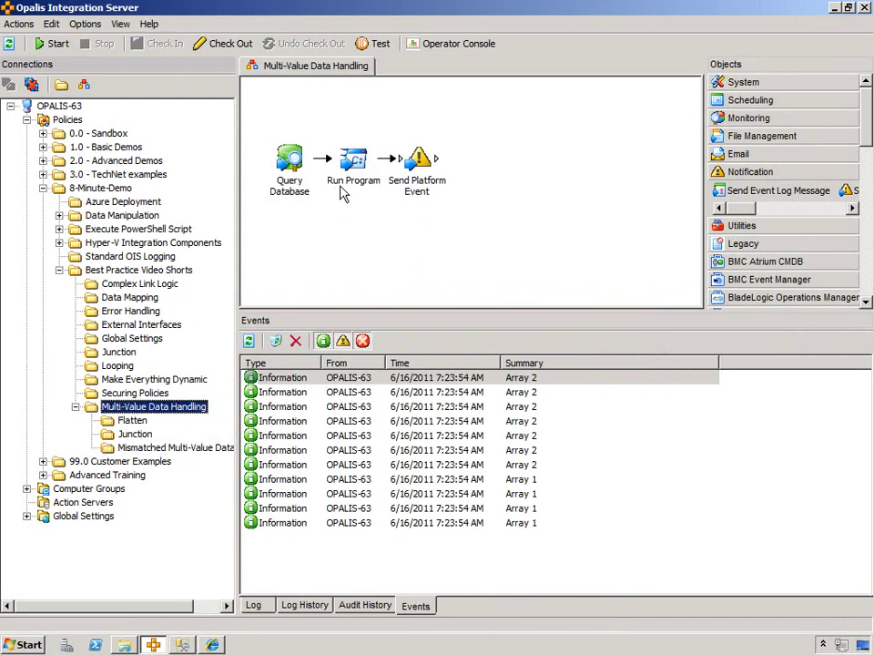
click(132, 421)
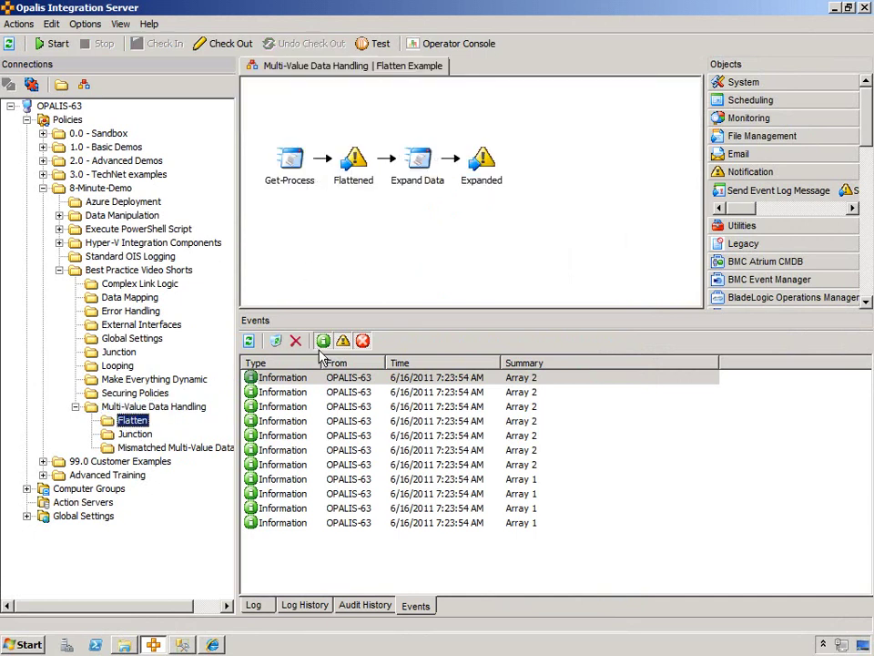
click(136, 434)
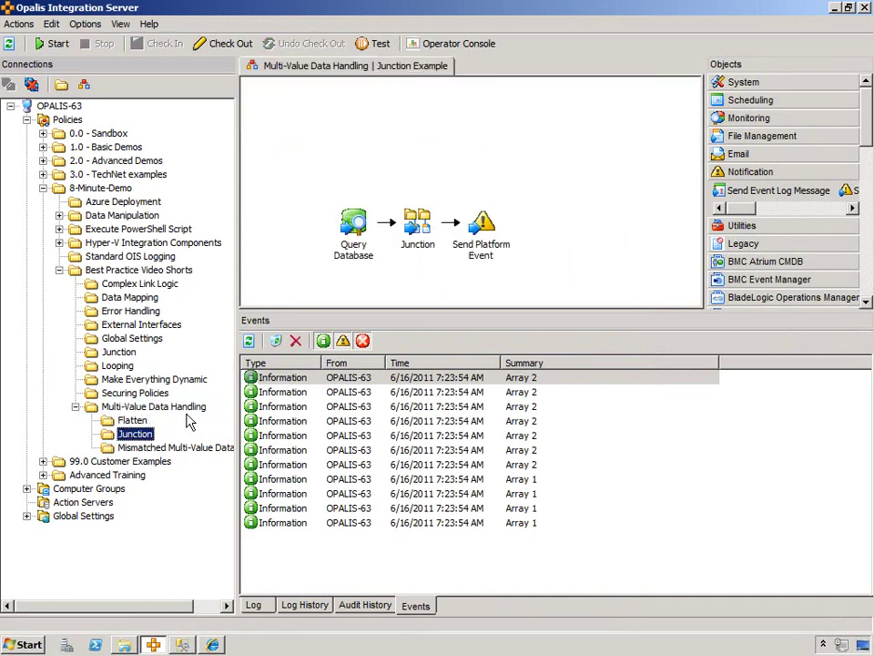
click(173, 447)
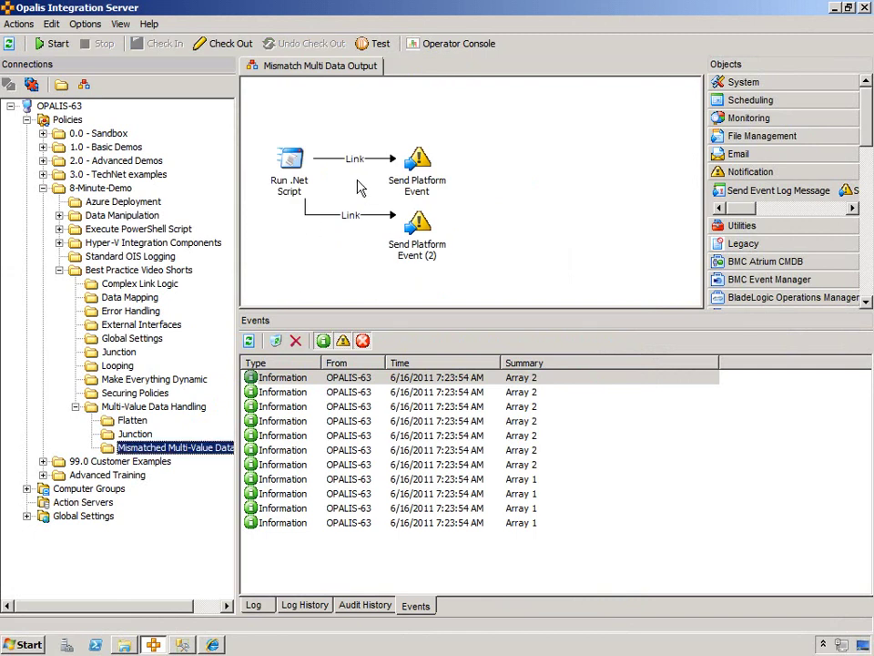